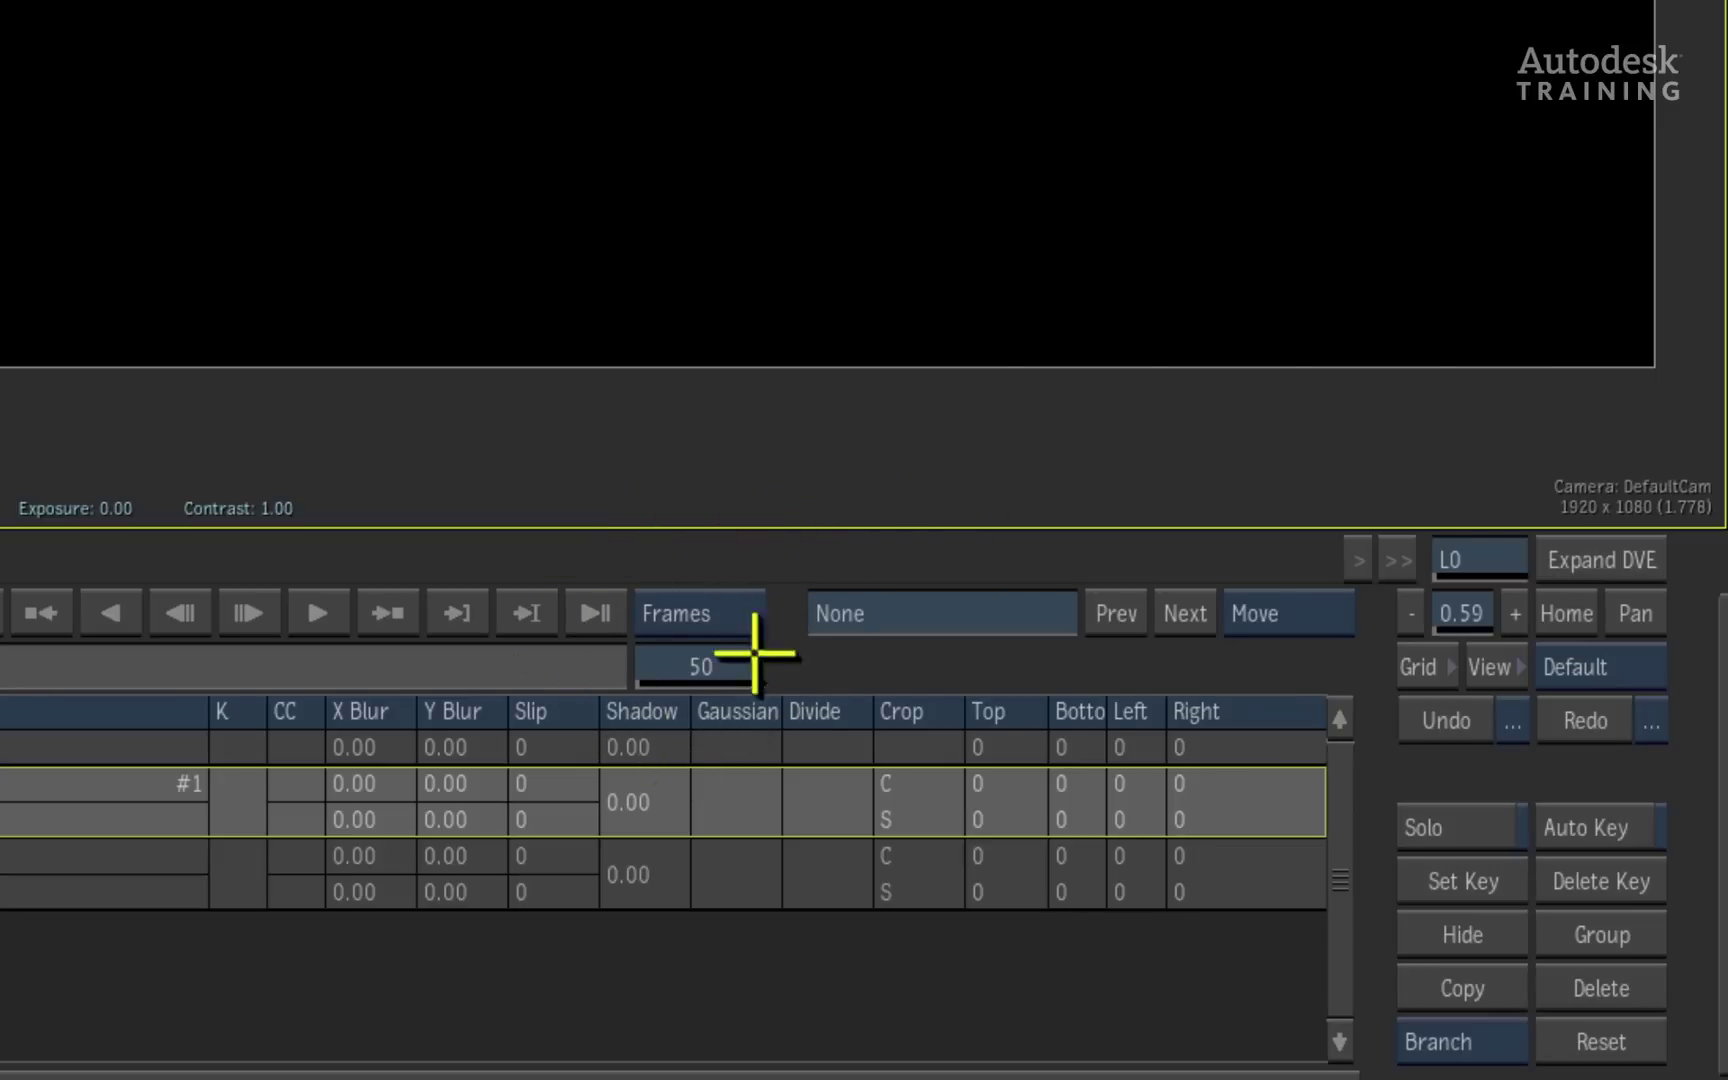
click(1643, 825)
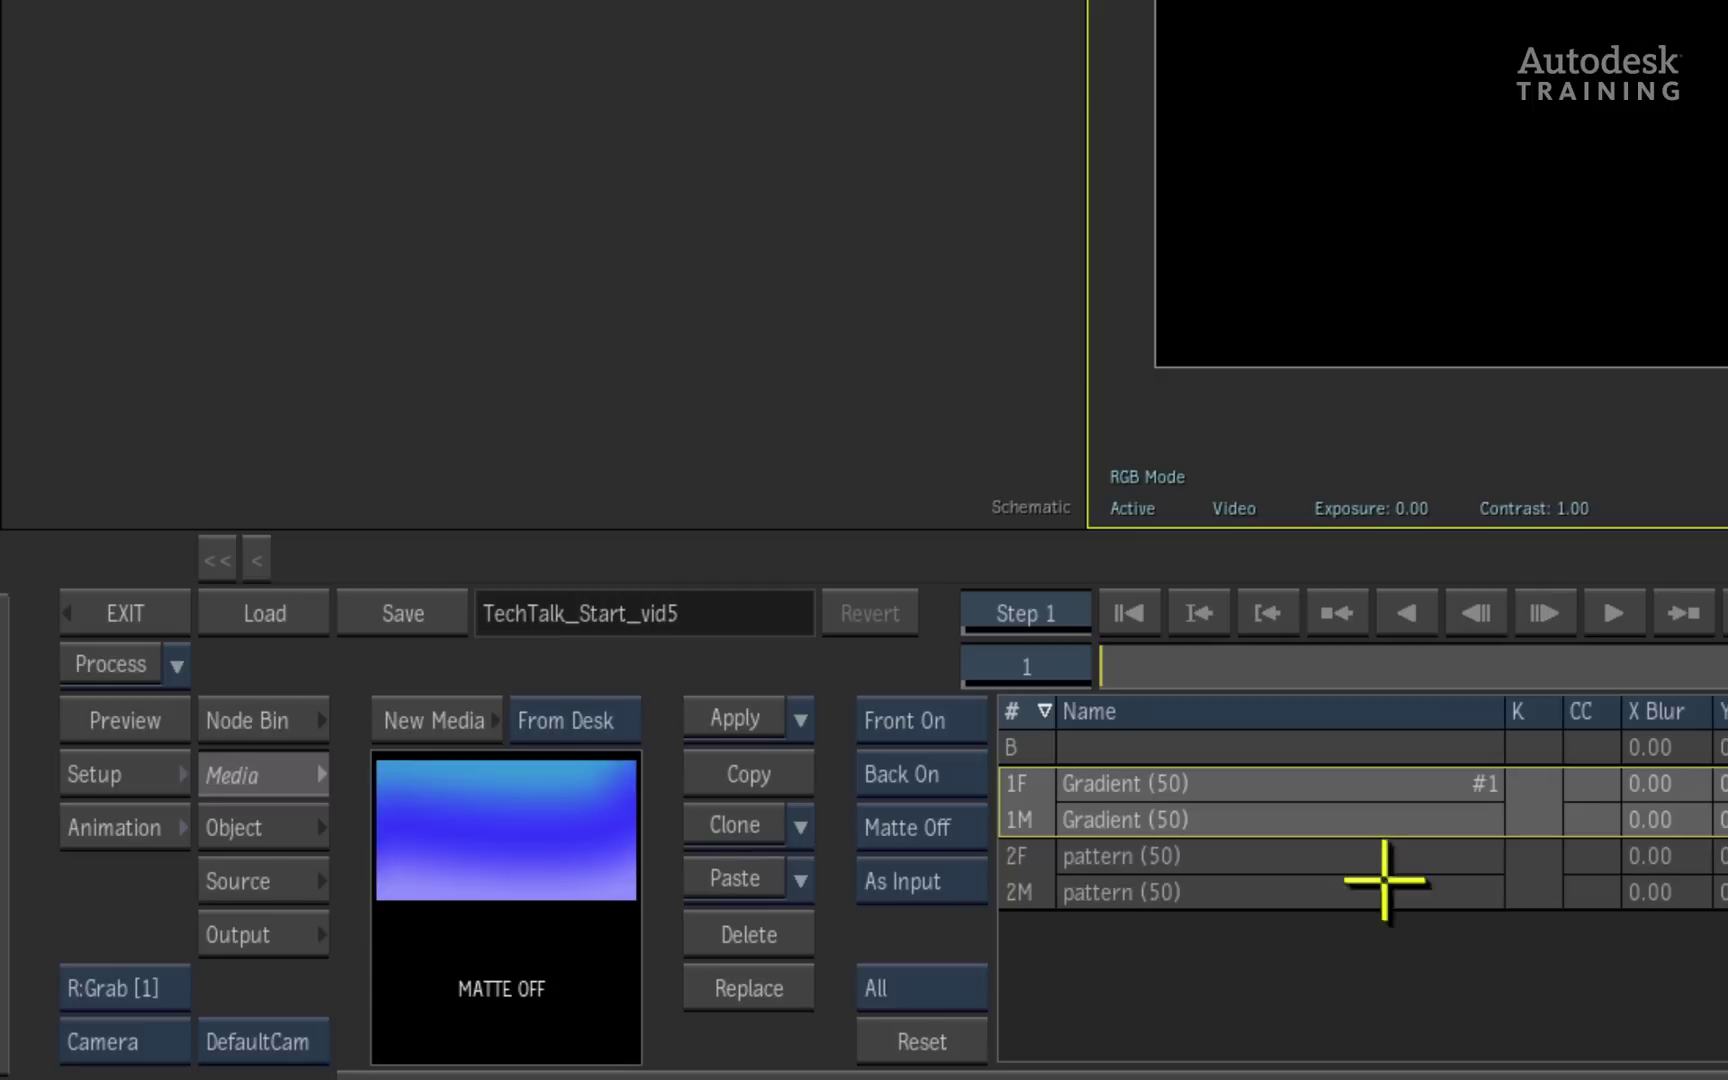
click(116, 772)
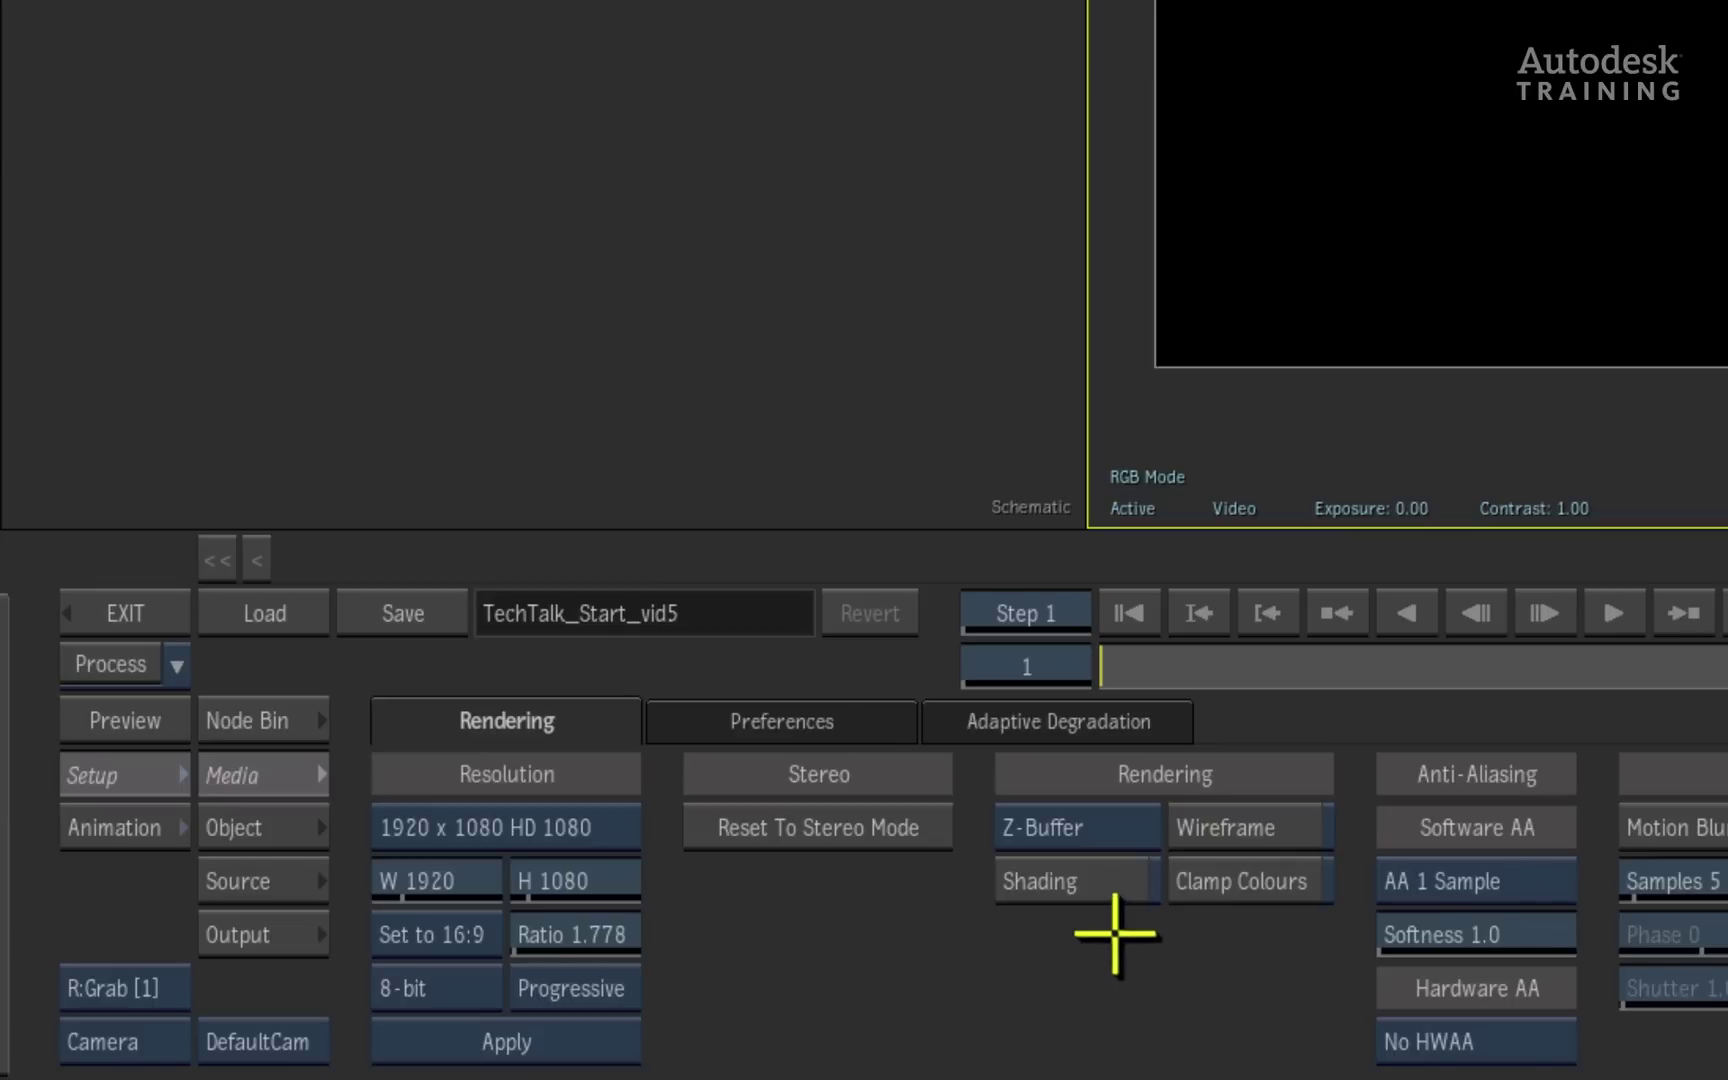
click(884, 714)
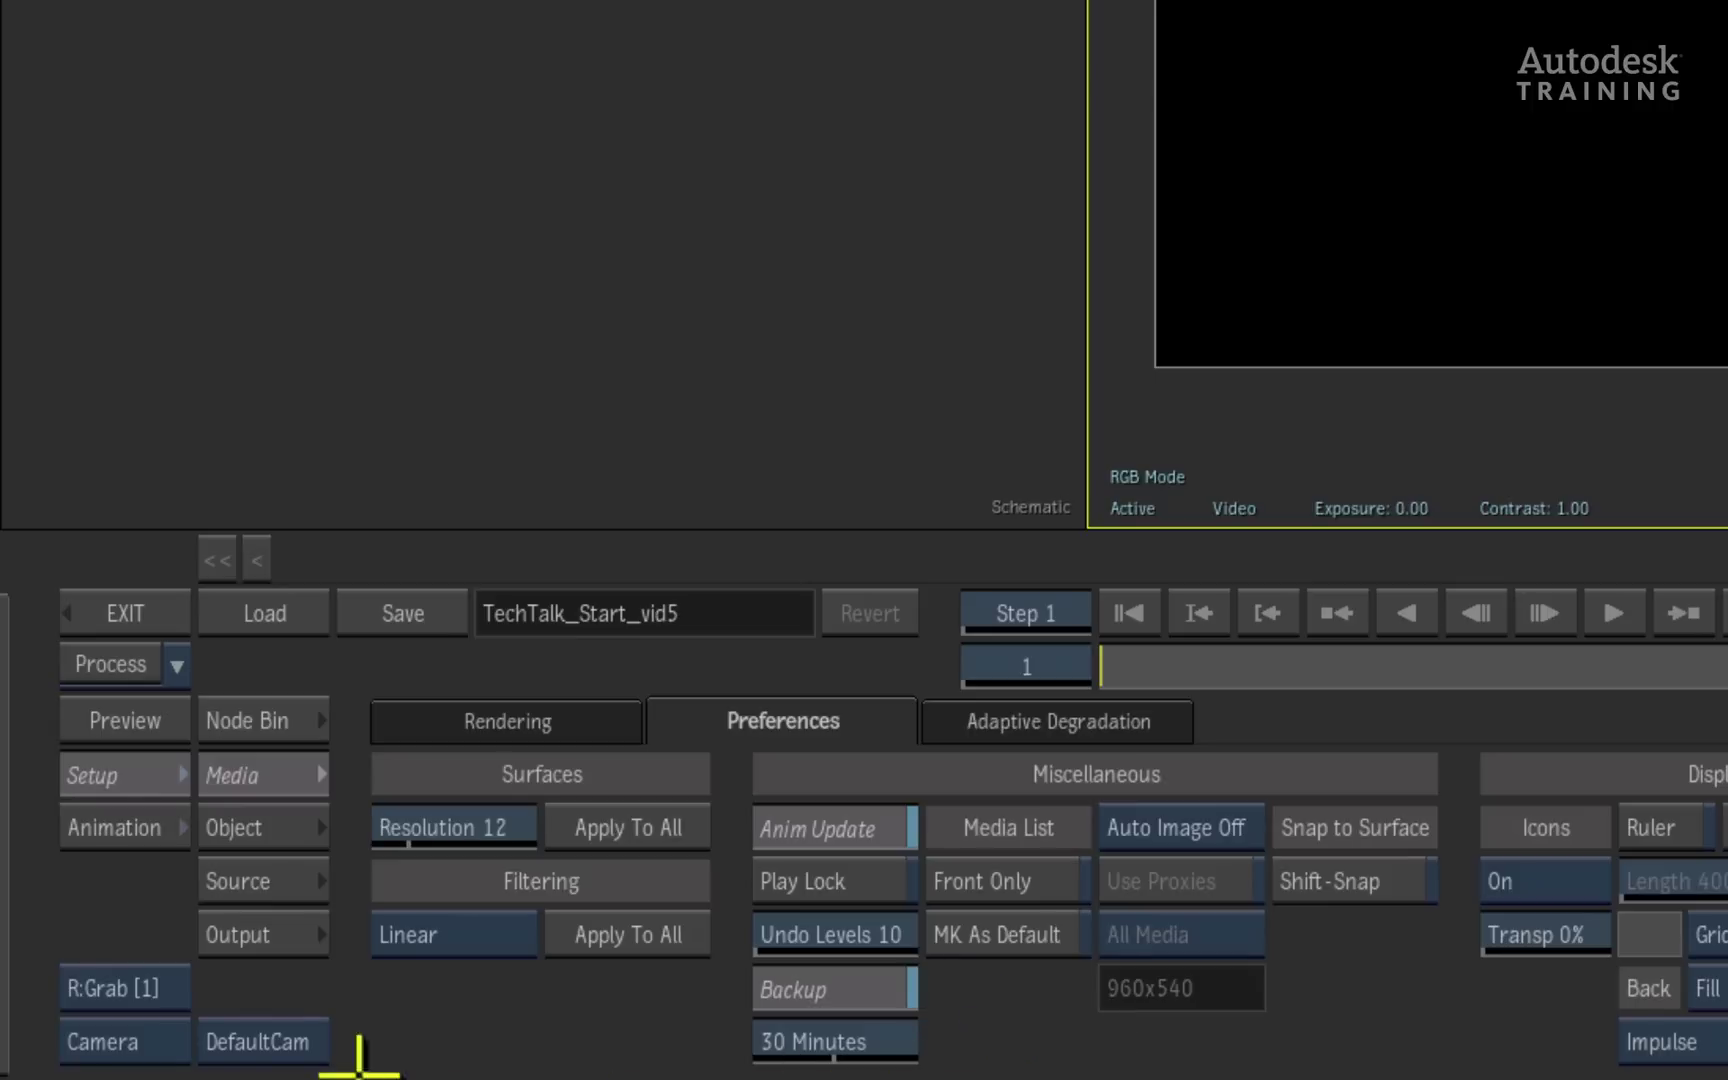
click(255, 775)
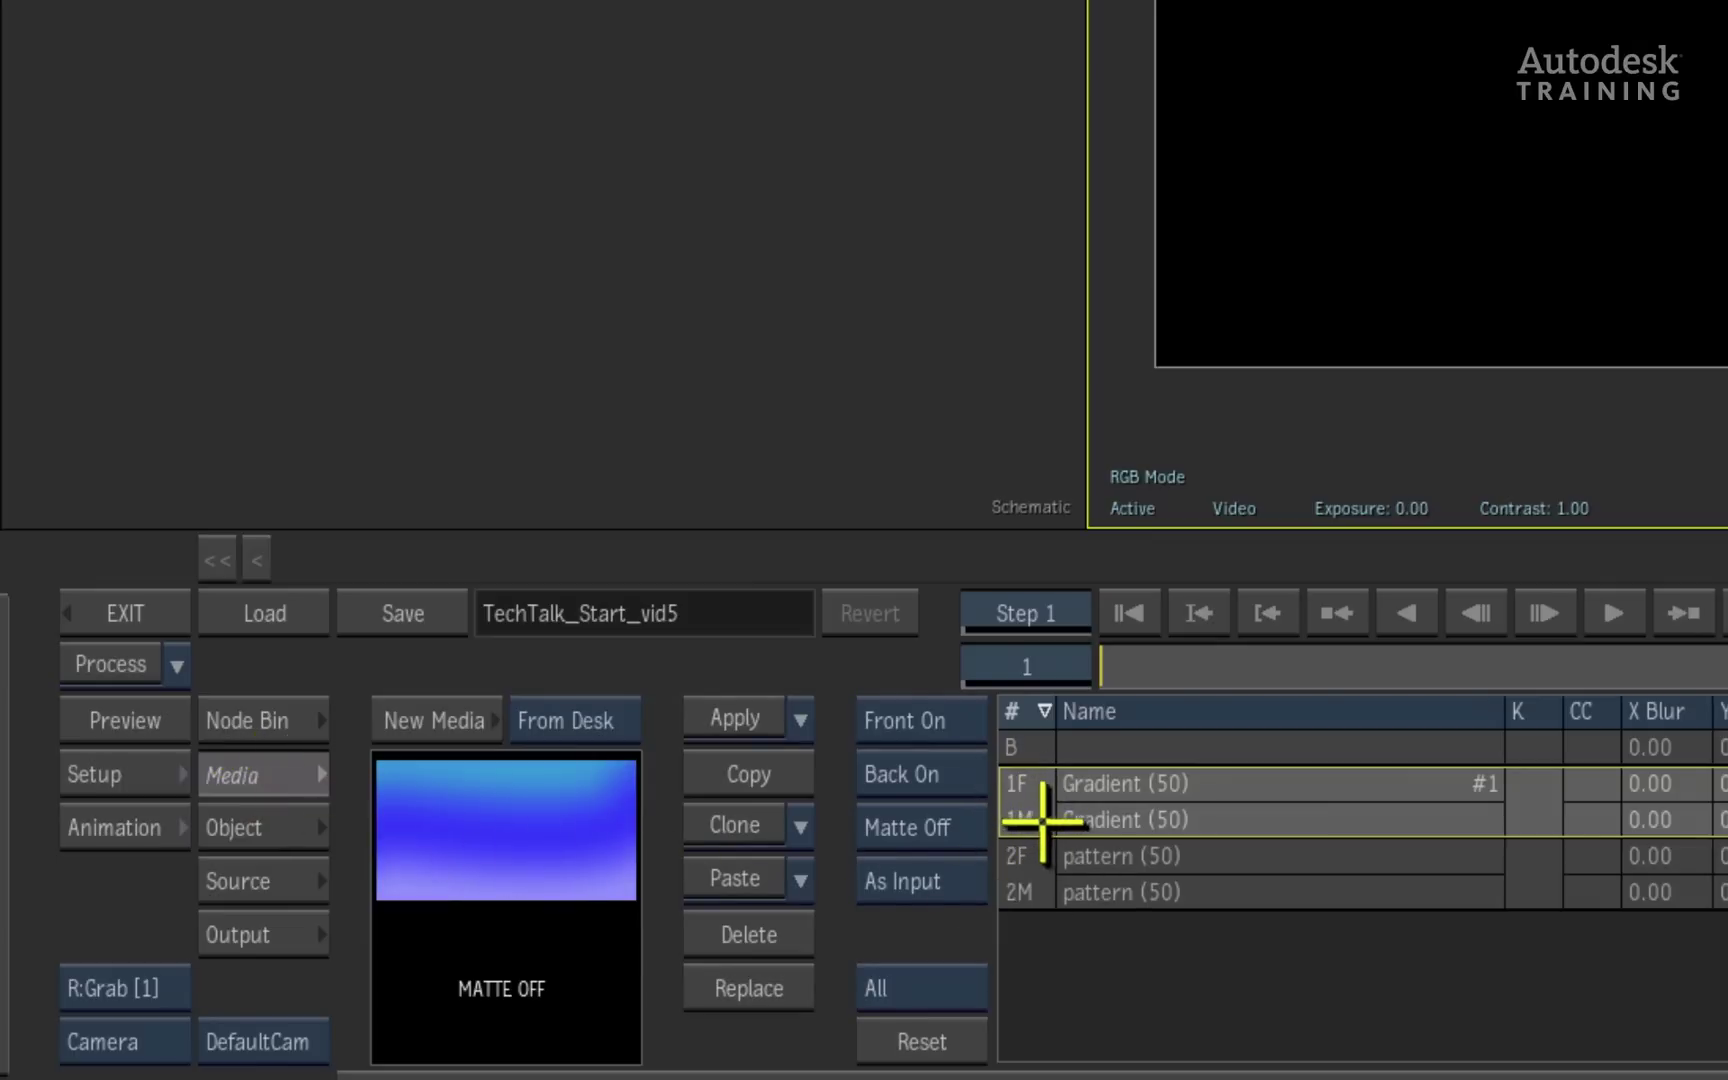
- Add the Gradient media to the scene as image1 under axis1, filling the result with blue
click(1025, 895)
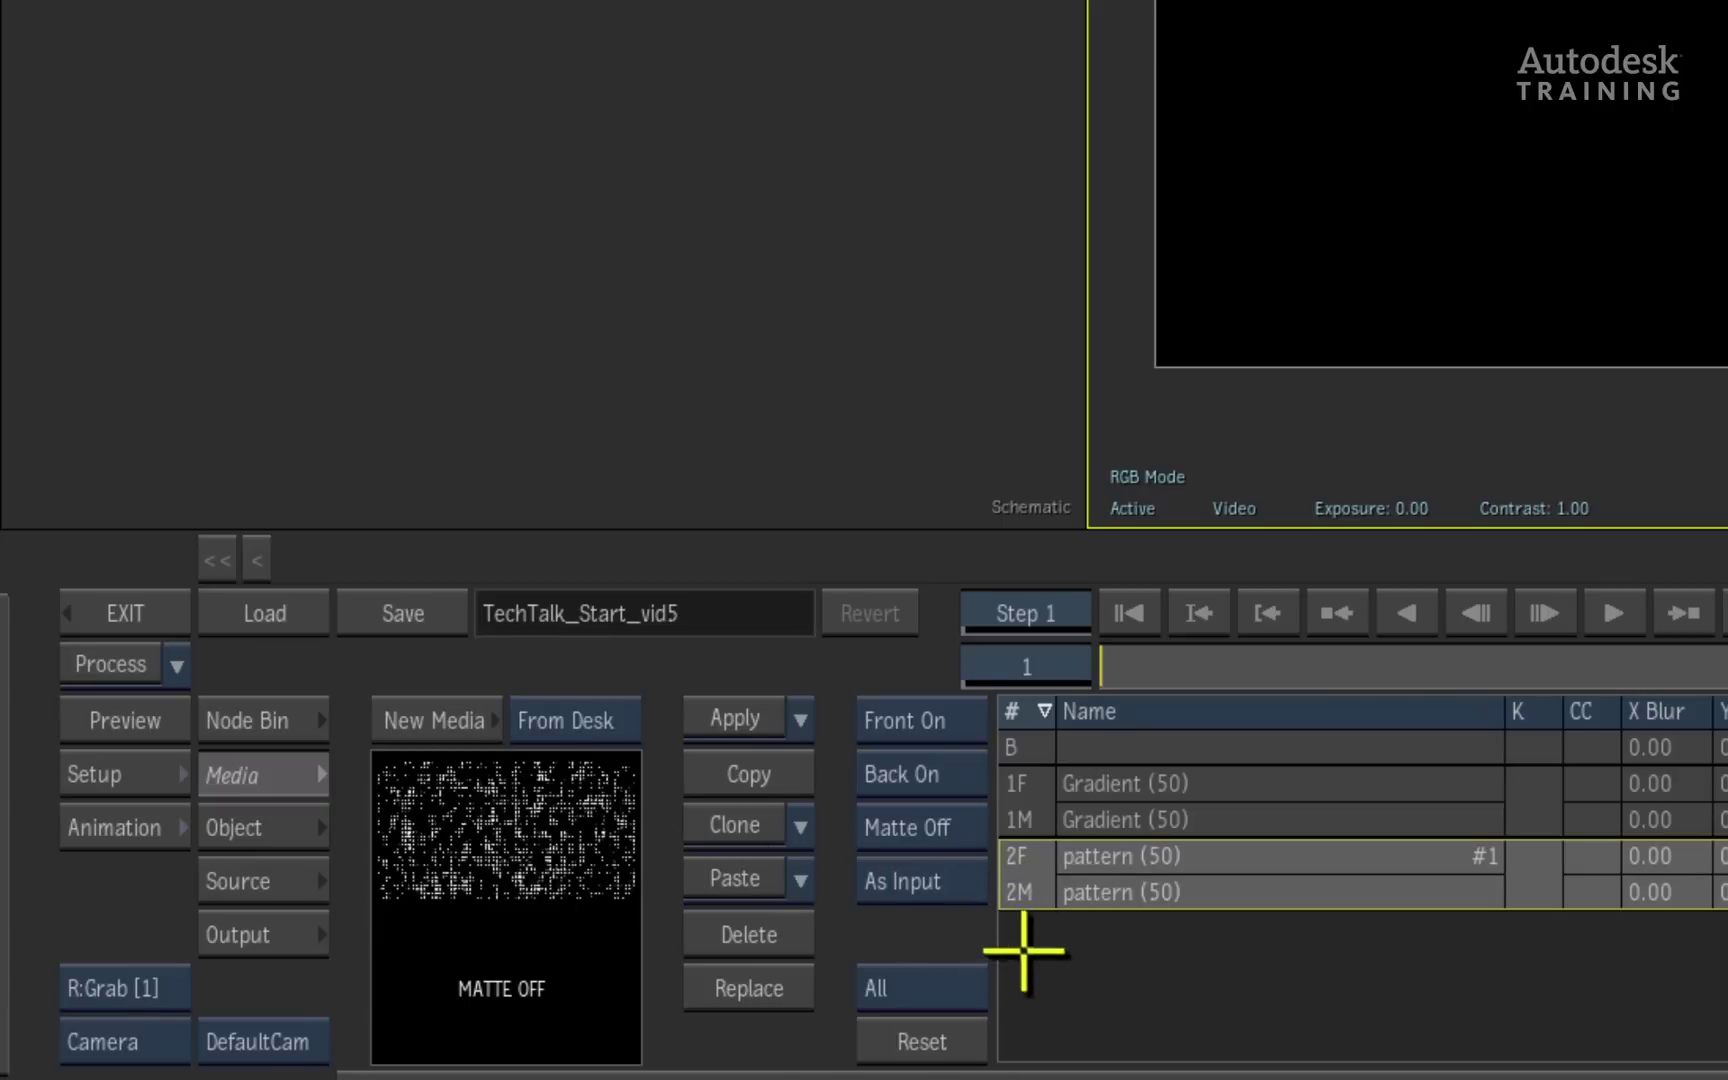
click(1028, 795)
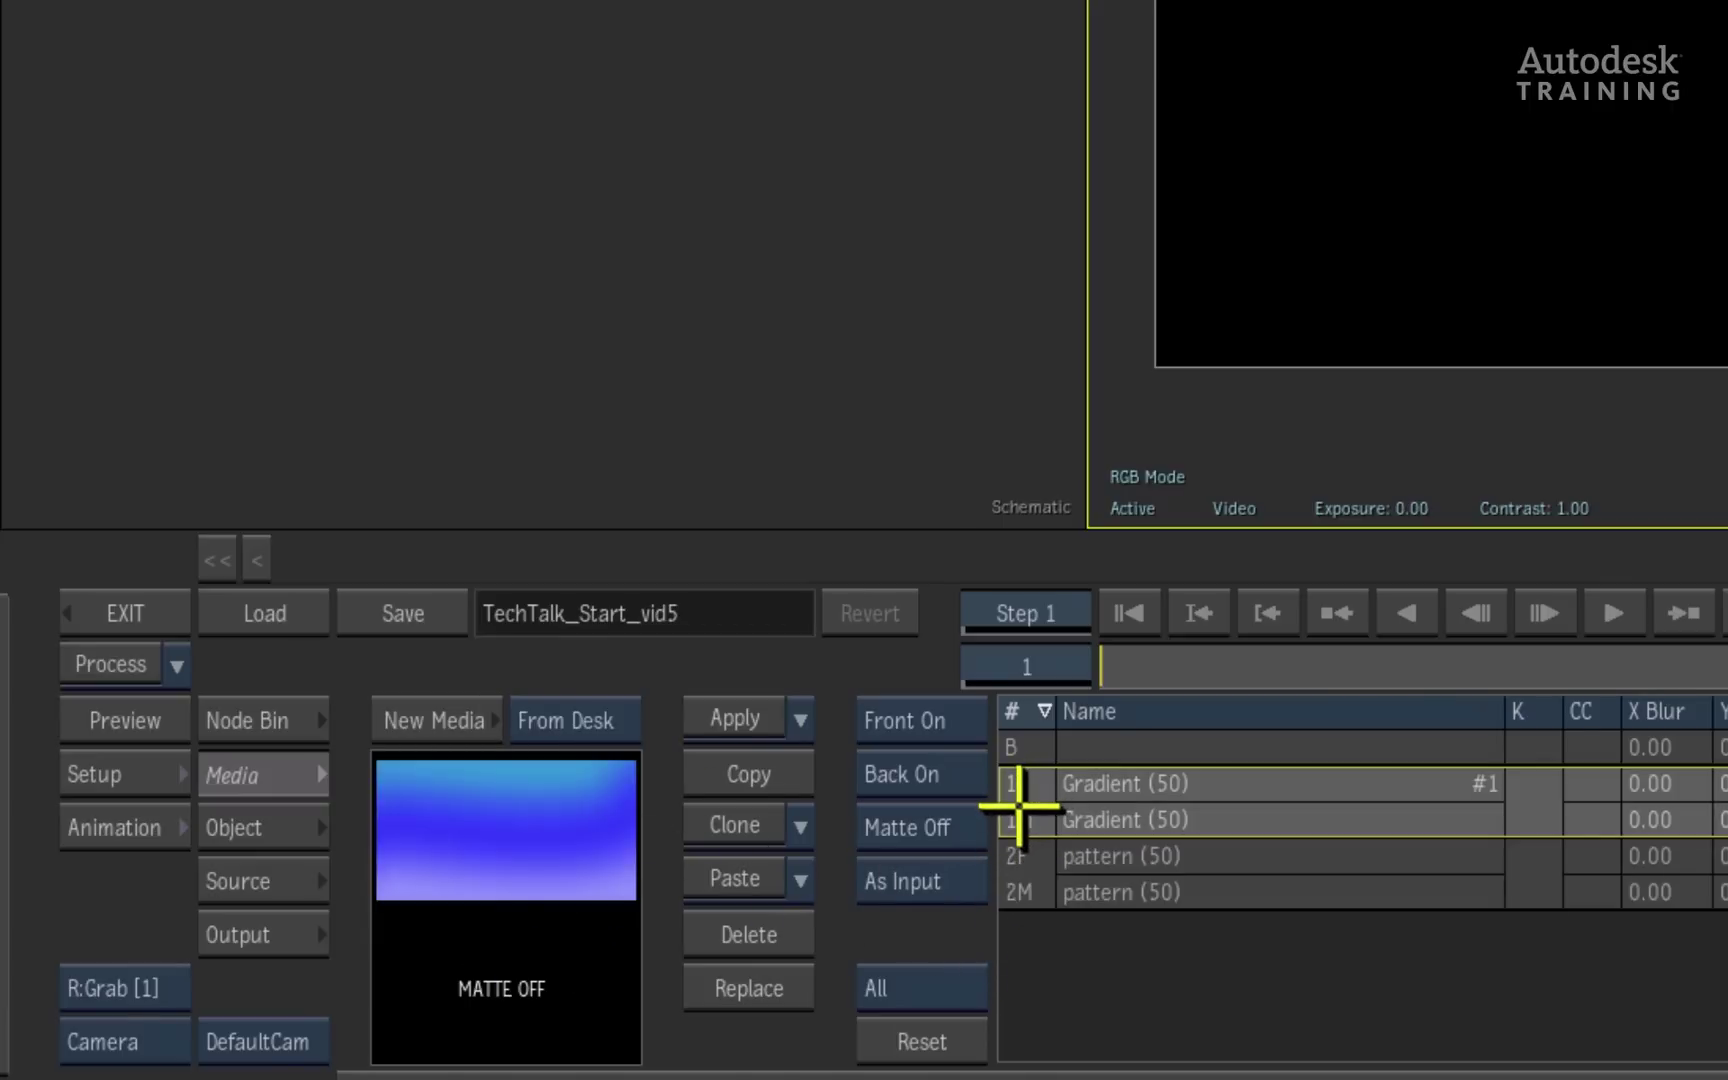
click(516, 825)
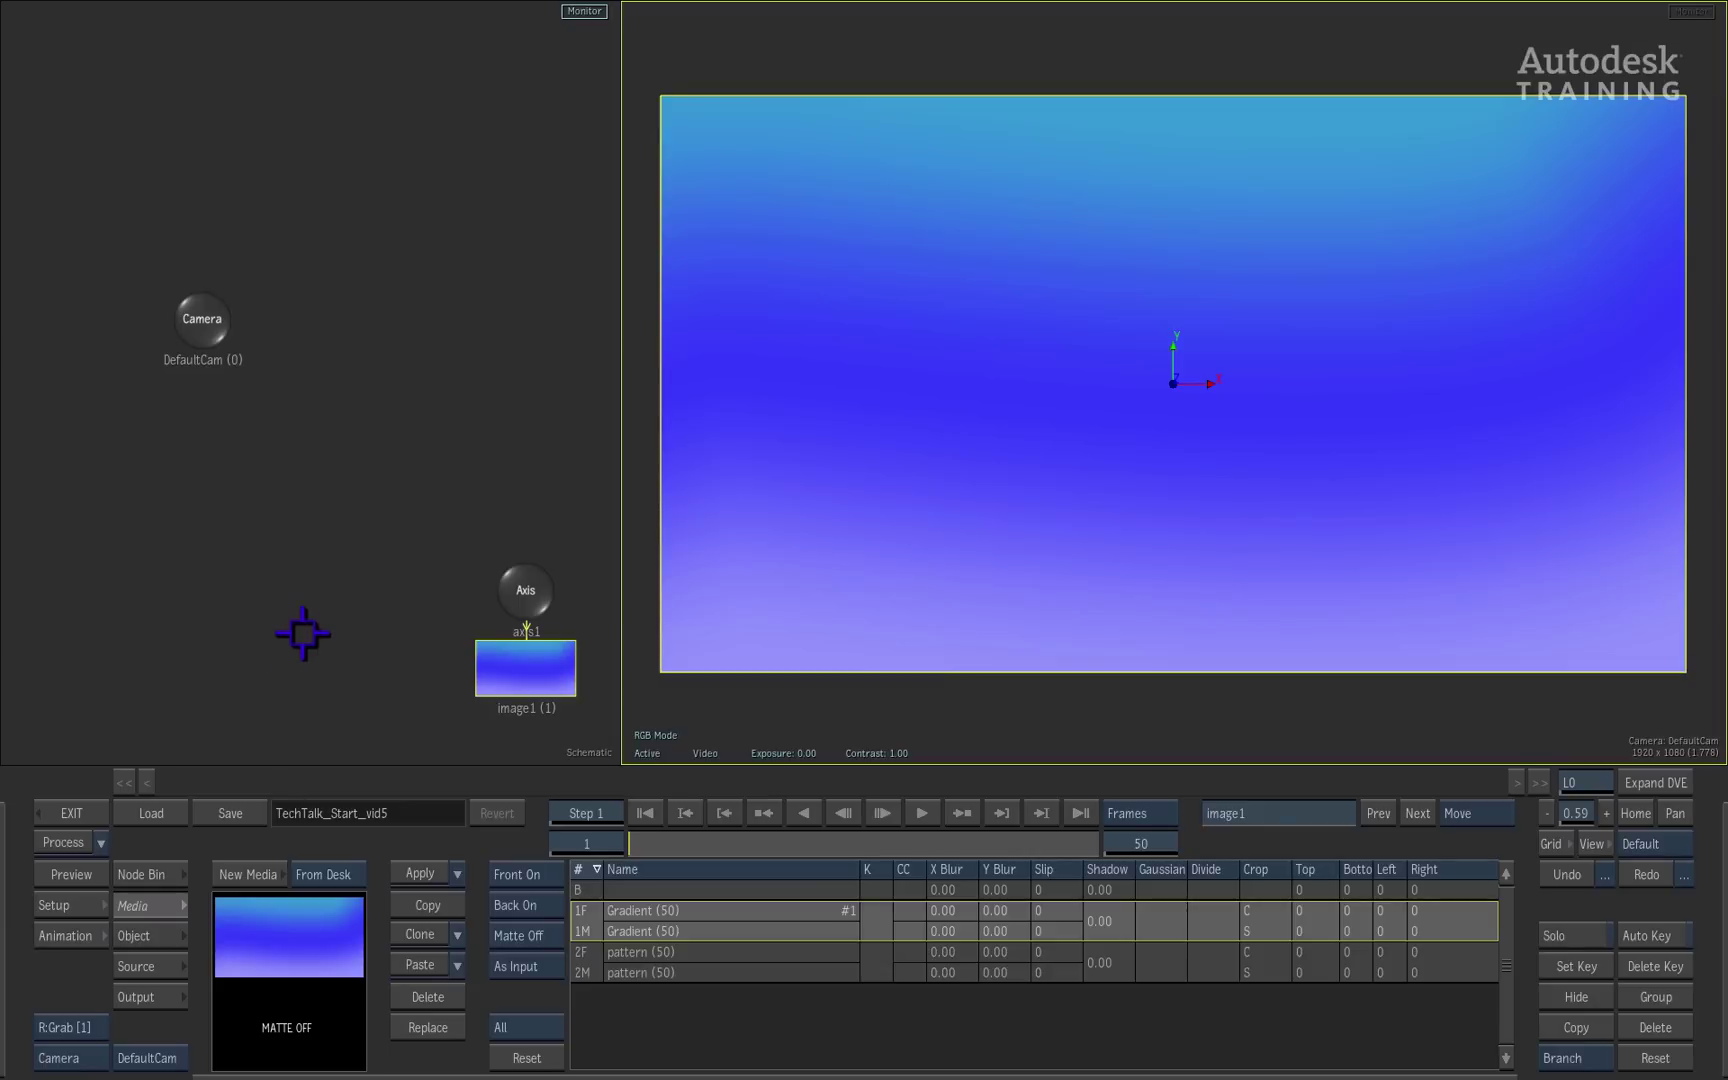
- For the schematic, turn on Navigator Display and set view updates to Update All
click(343, 566)
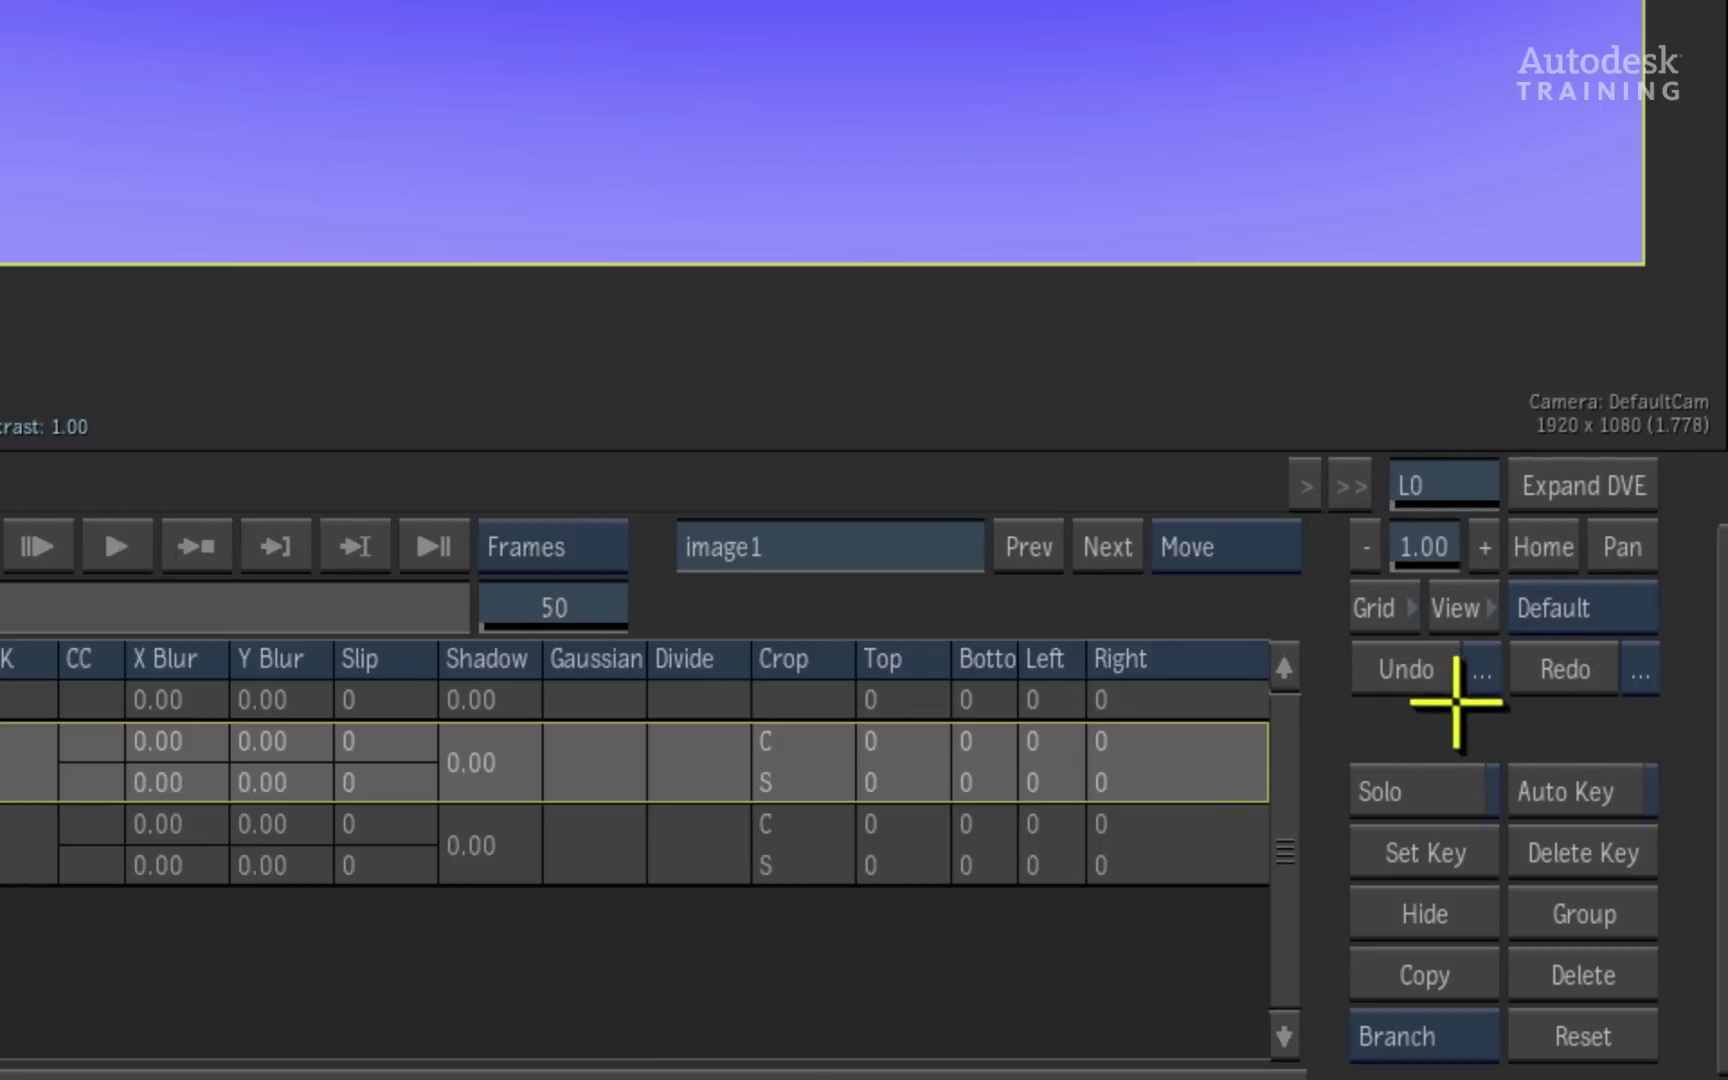
click(1470, 603)
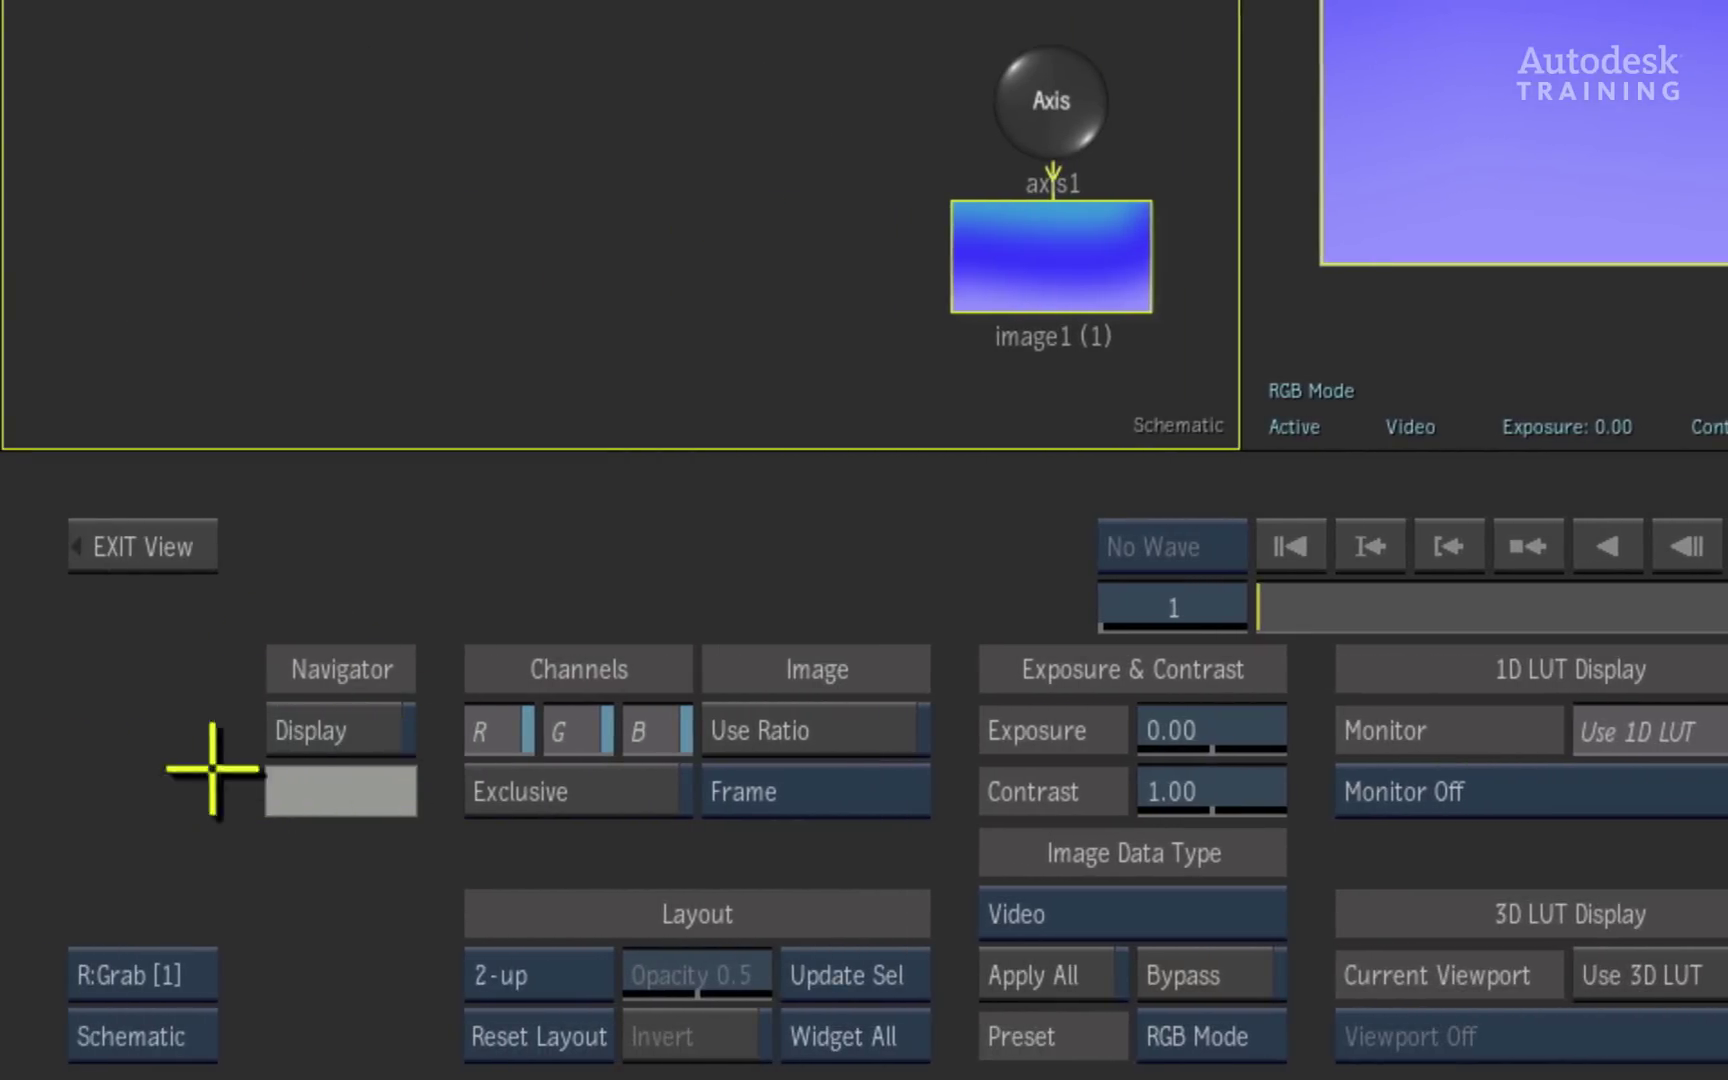
click(362, 730)
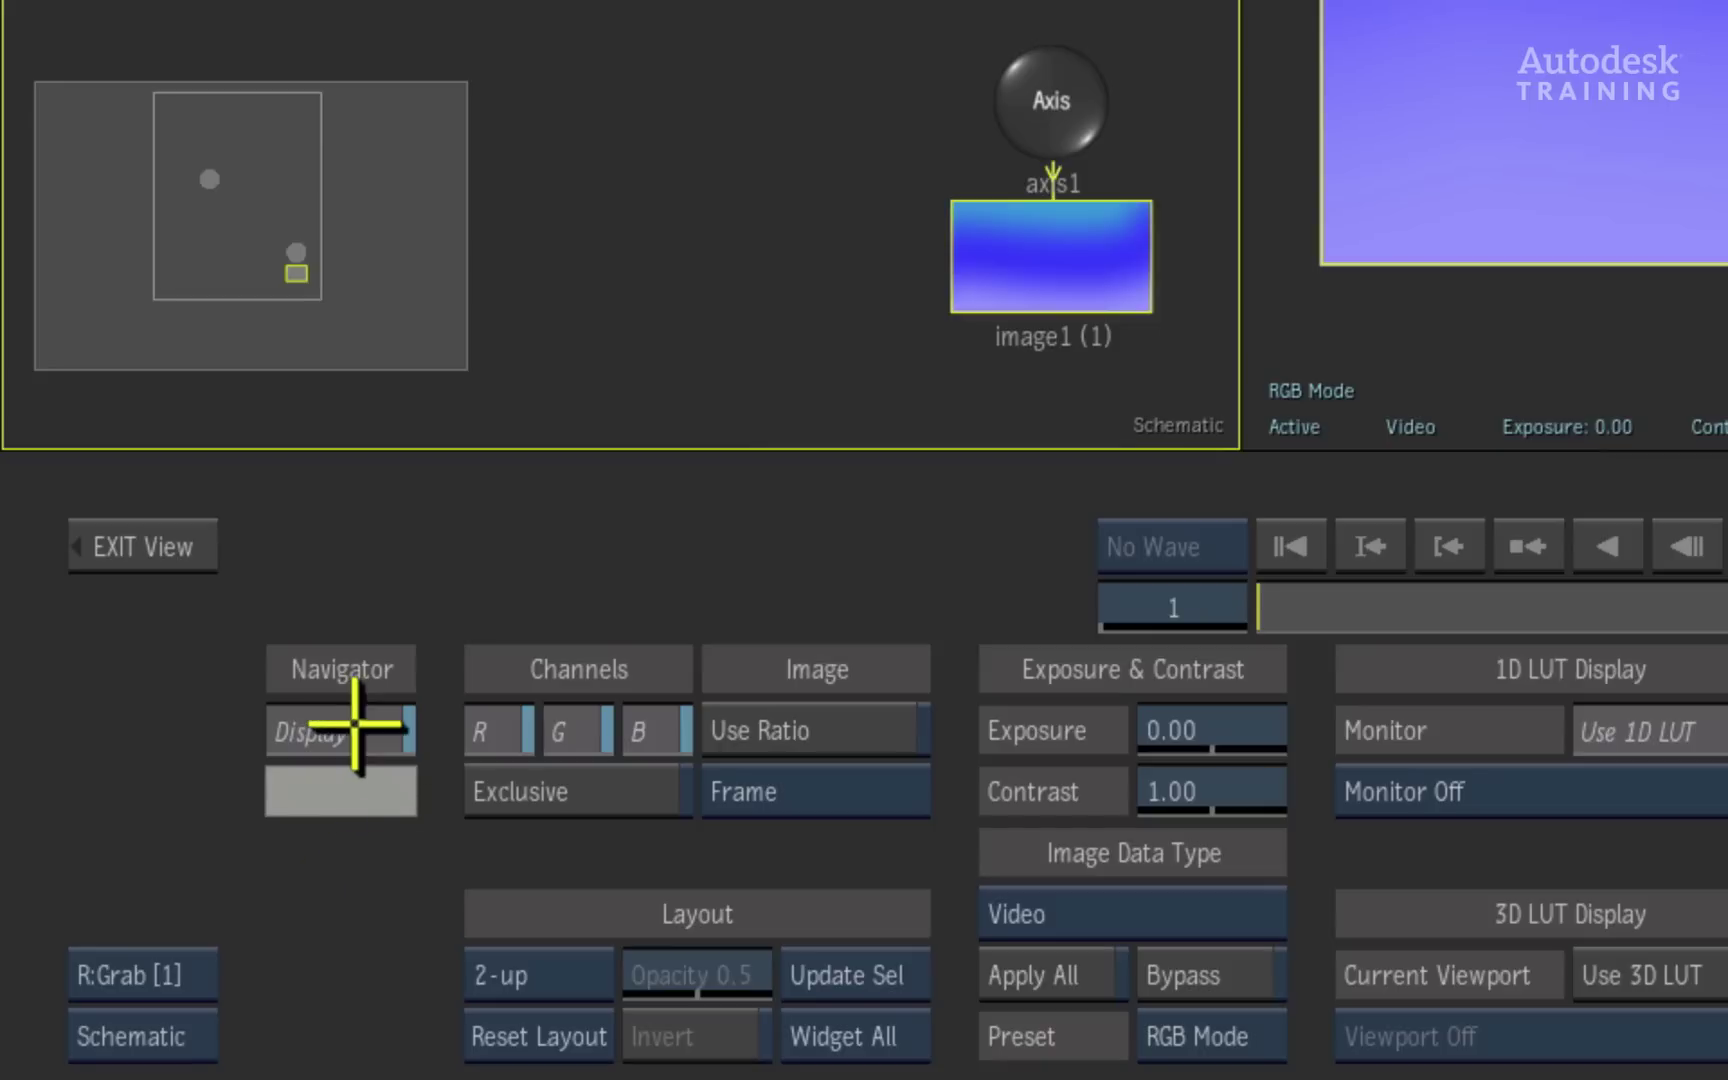
drag(243, 200, 274, 282)
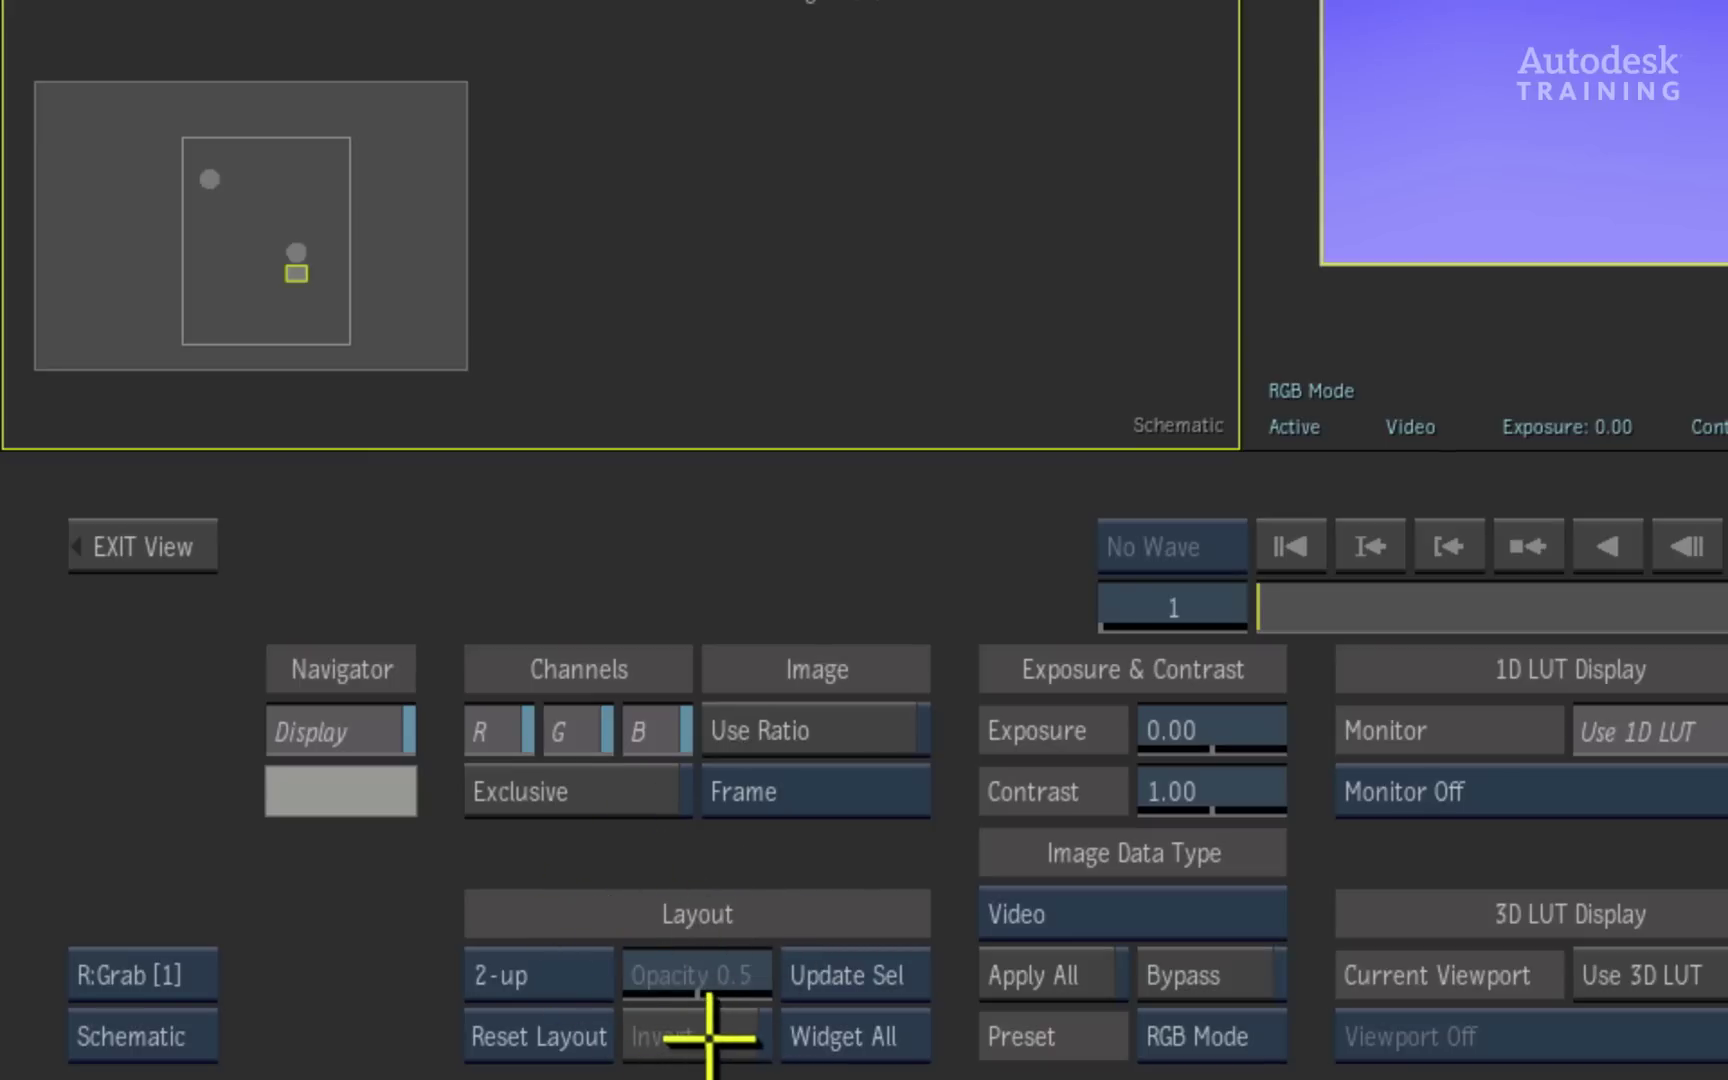
click(846, 978)
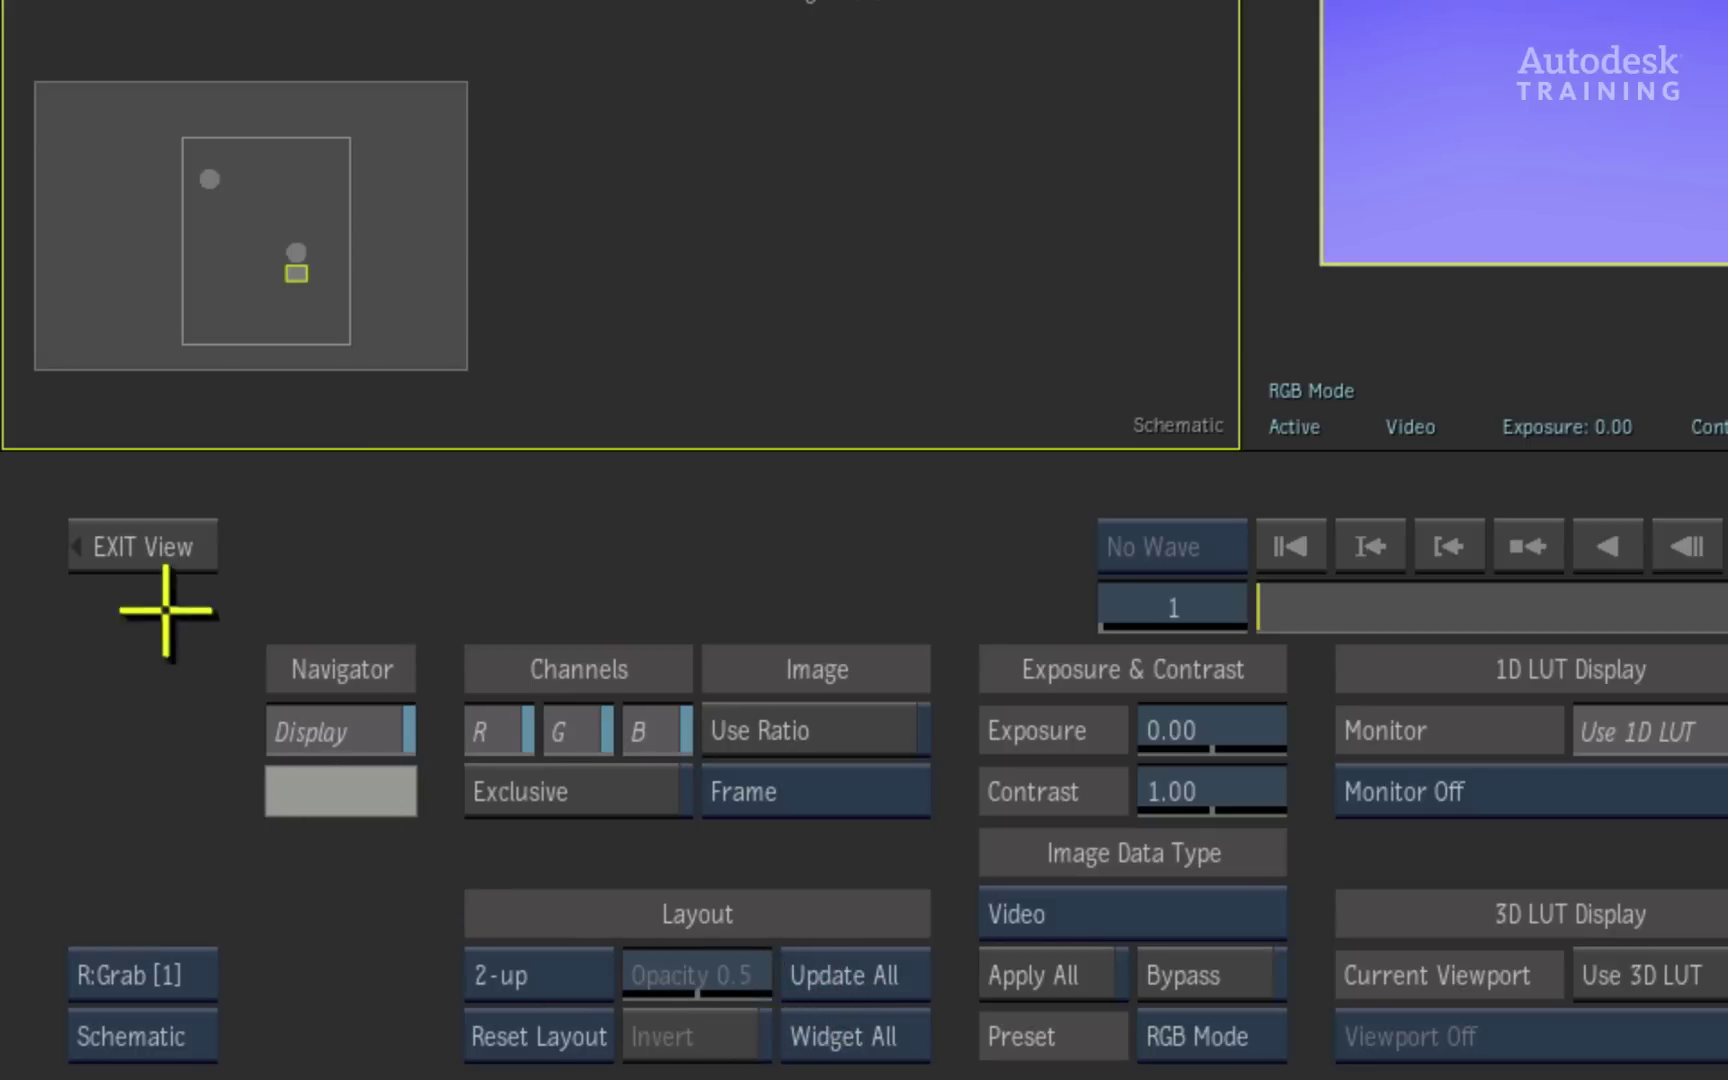
click(149, 545)
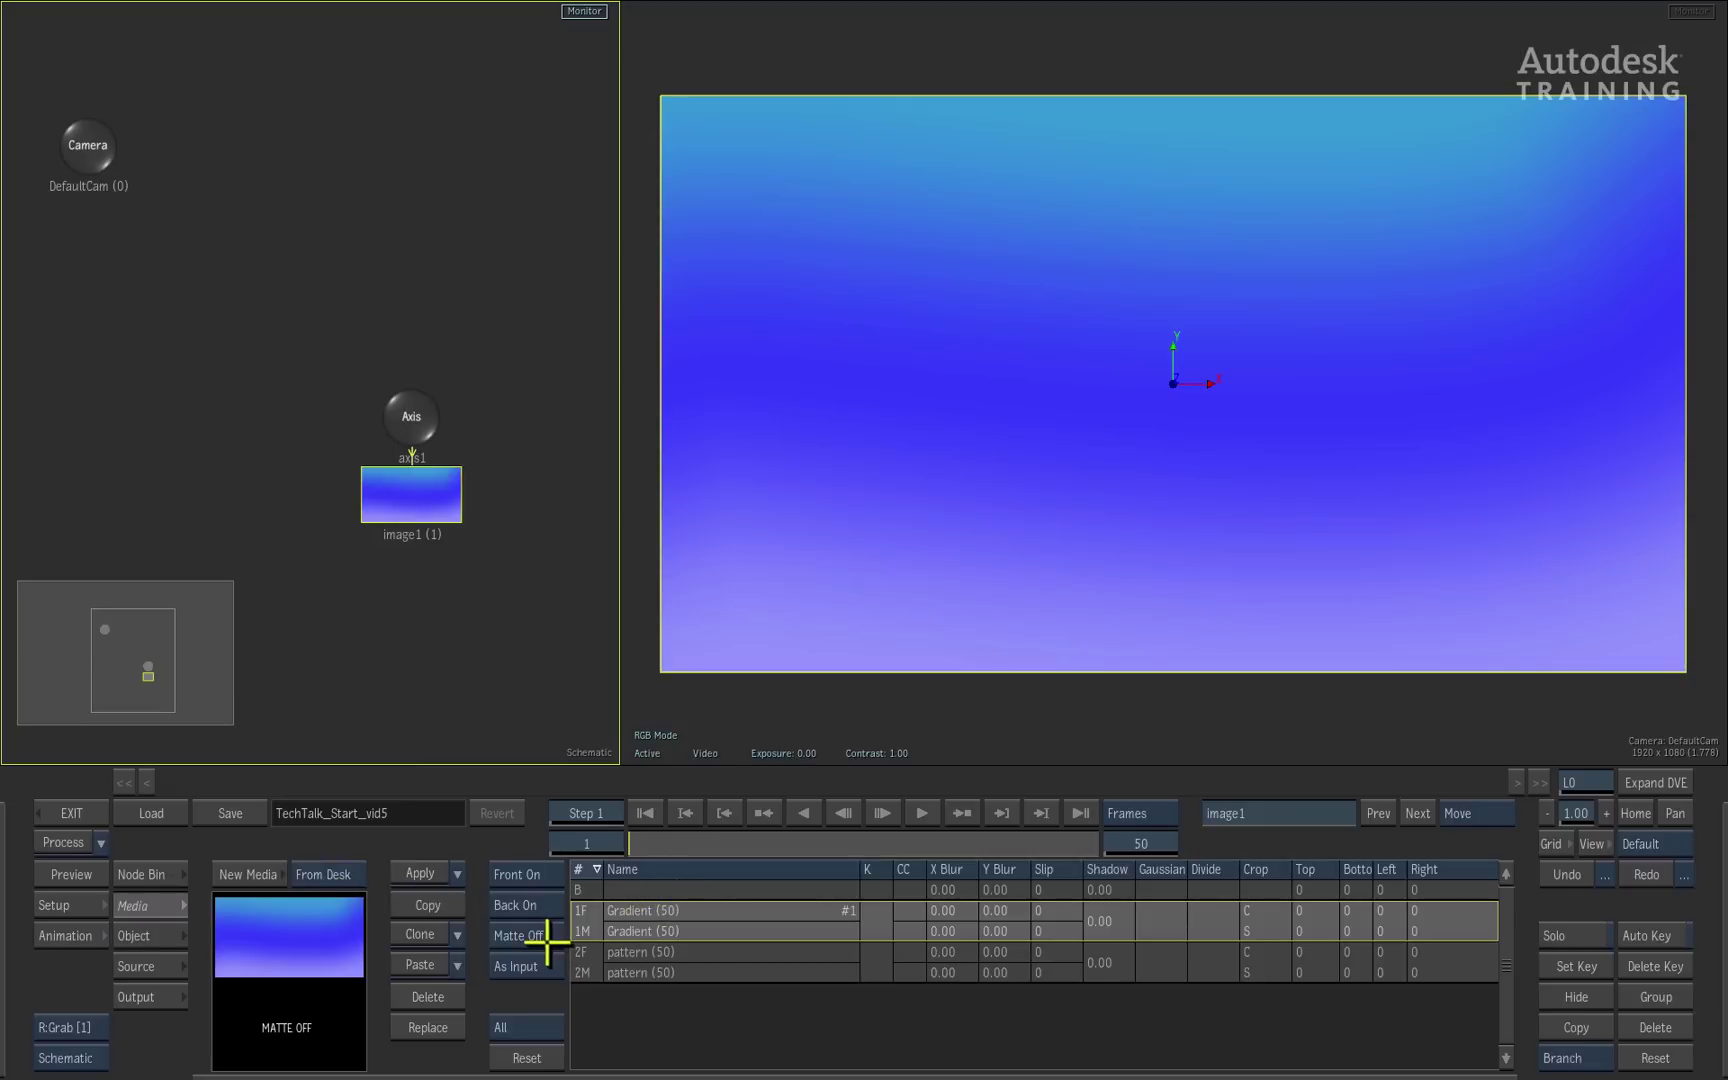
- Rotate axis1 around Y to about 74°, then undo it back to 0°
click(418, 428)
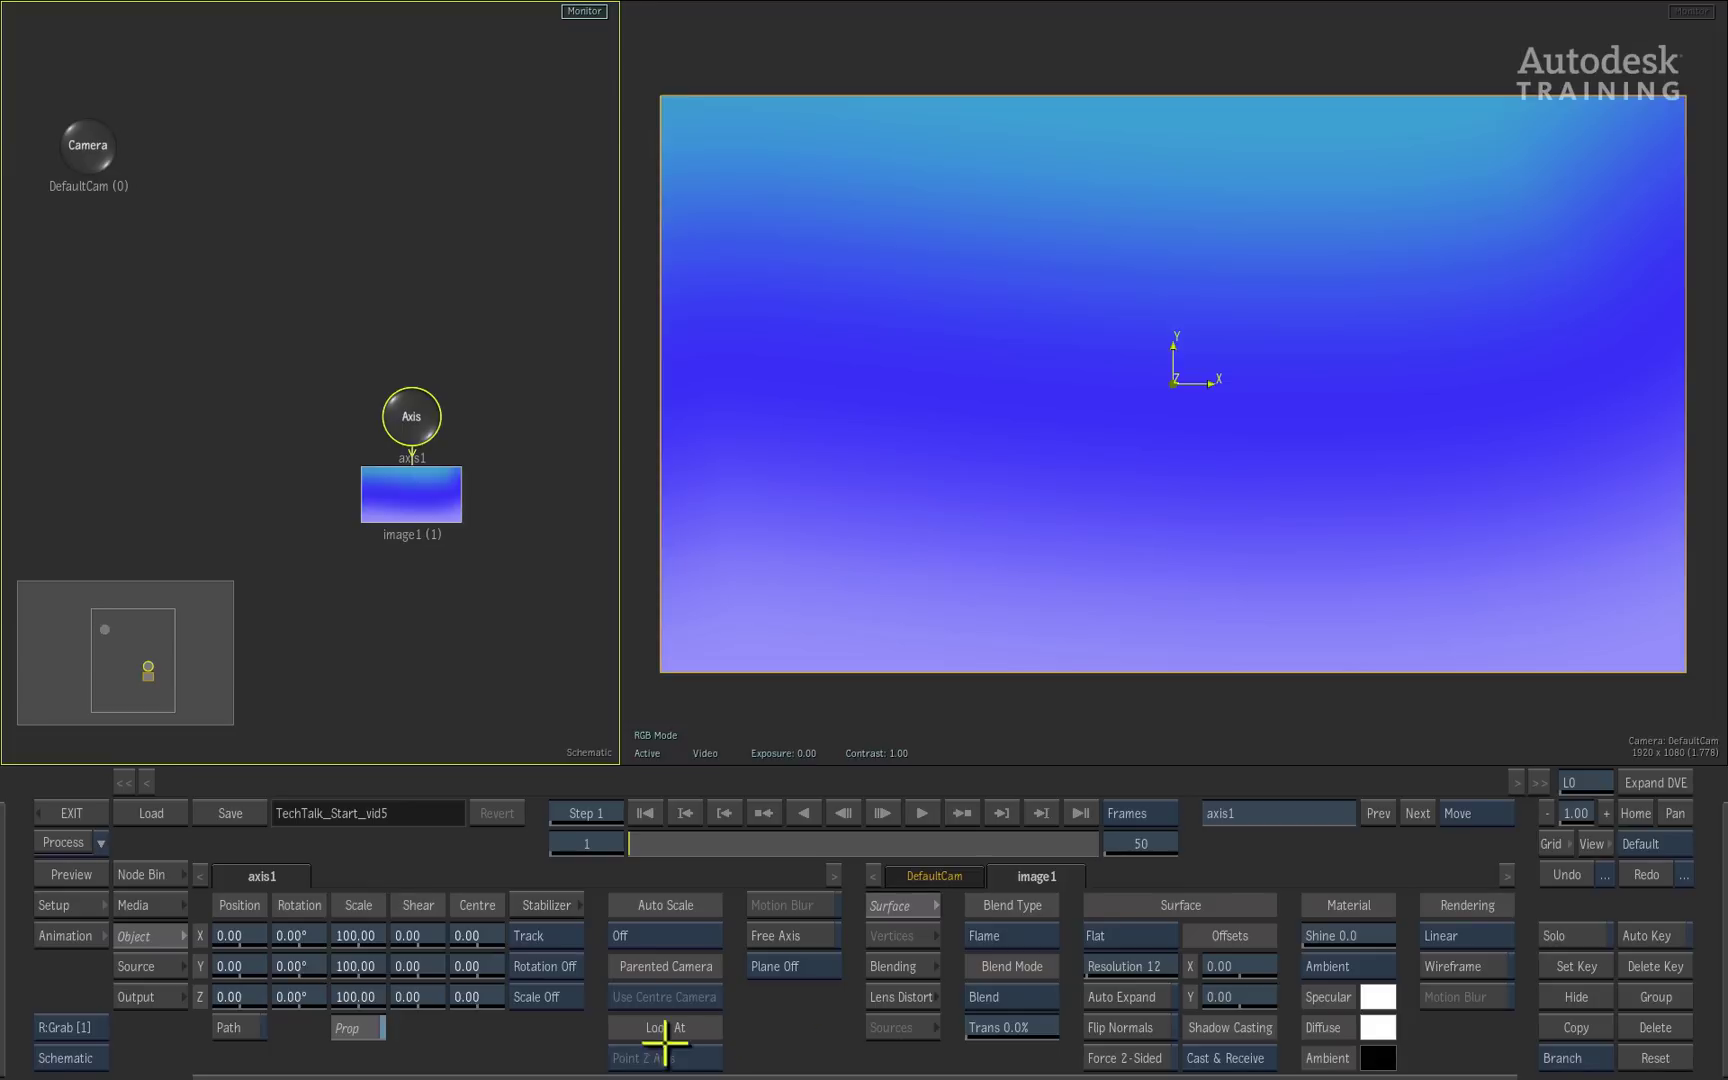
drag(303, 960, 366, 976)
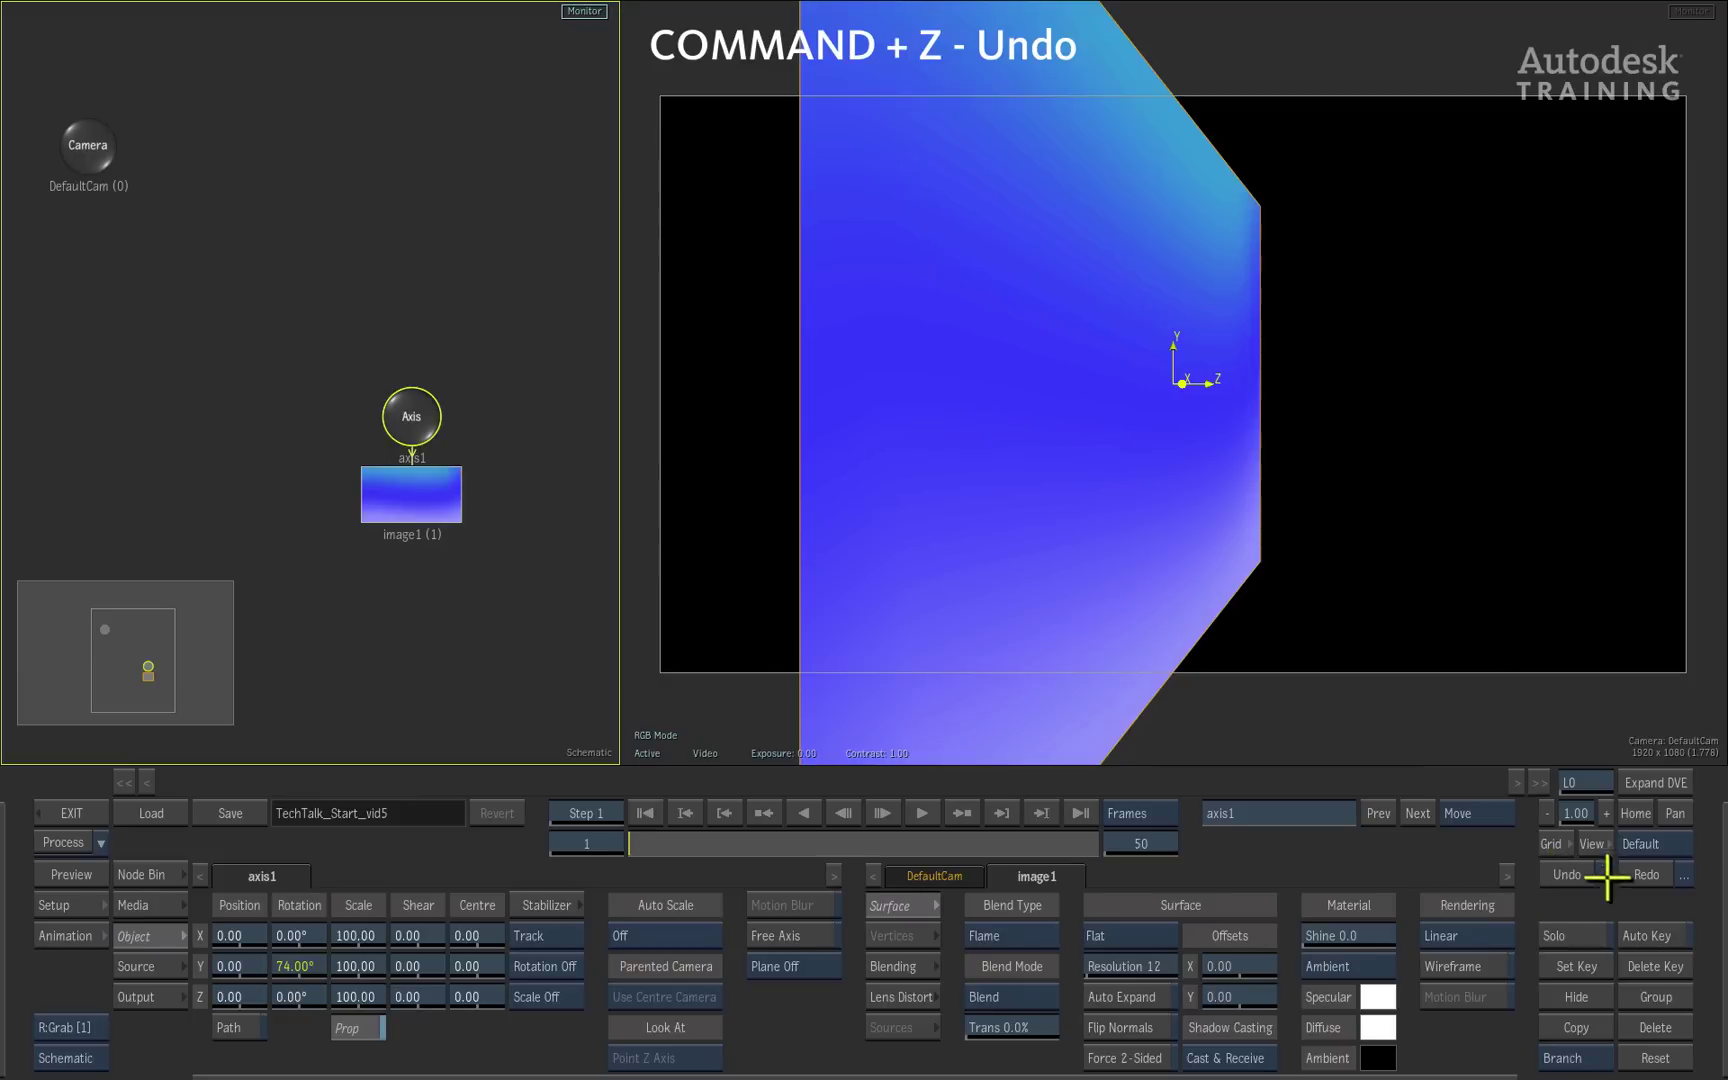
click(1568, 873)
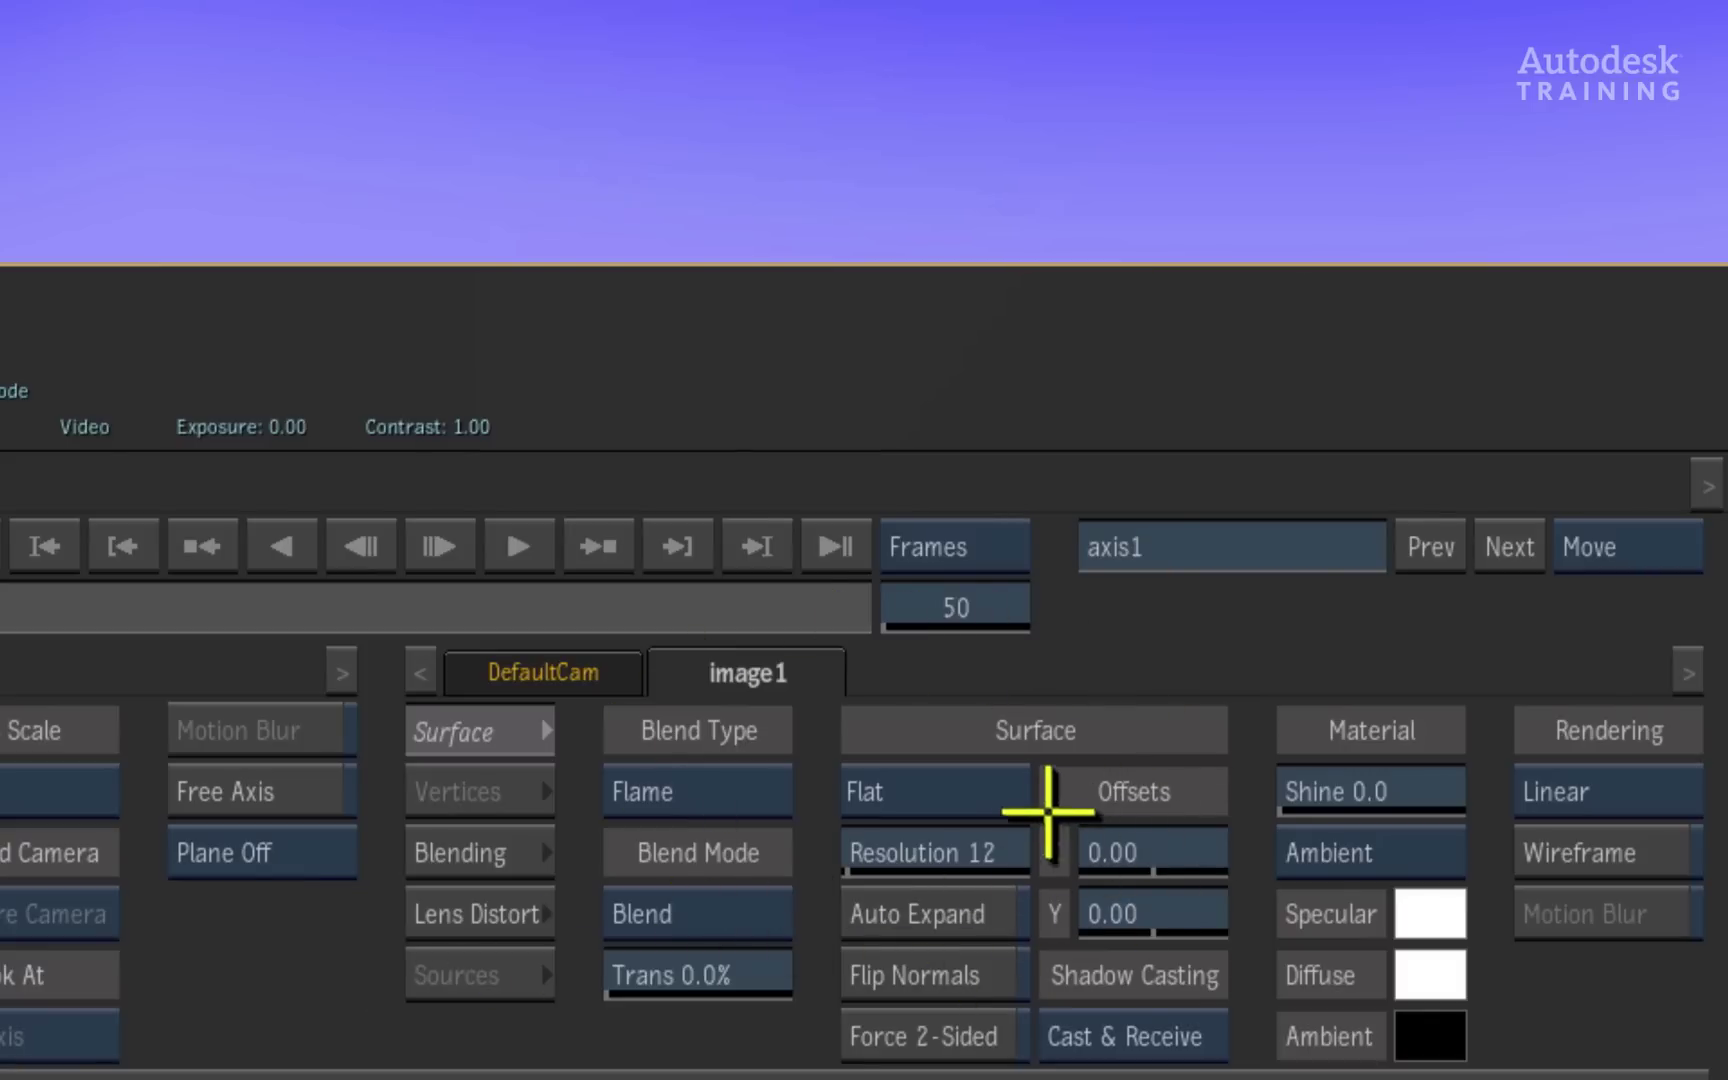
- Try Flat, then Bilinear interpolation on image1's surface and warp its bottom-left corner
click(1003, 790)
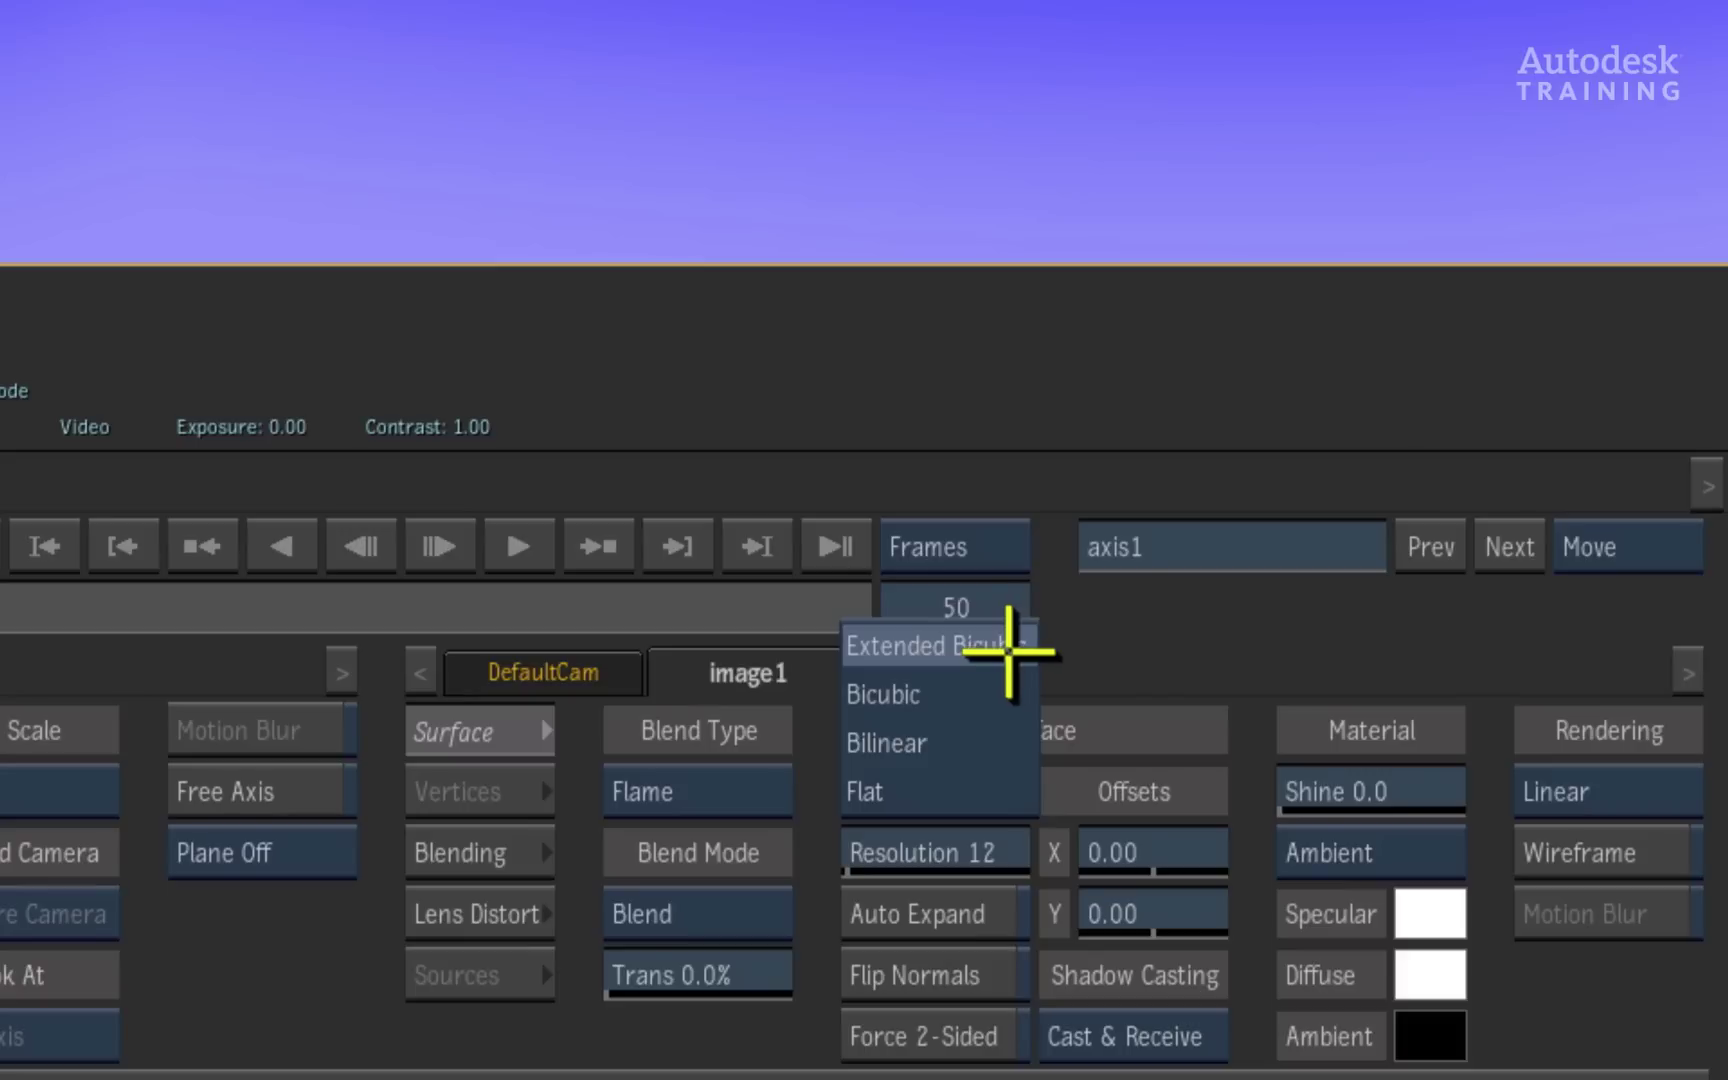
click(983, 789)
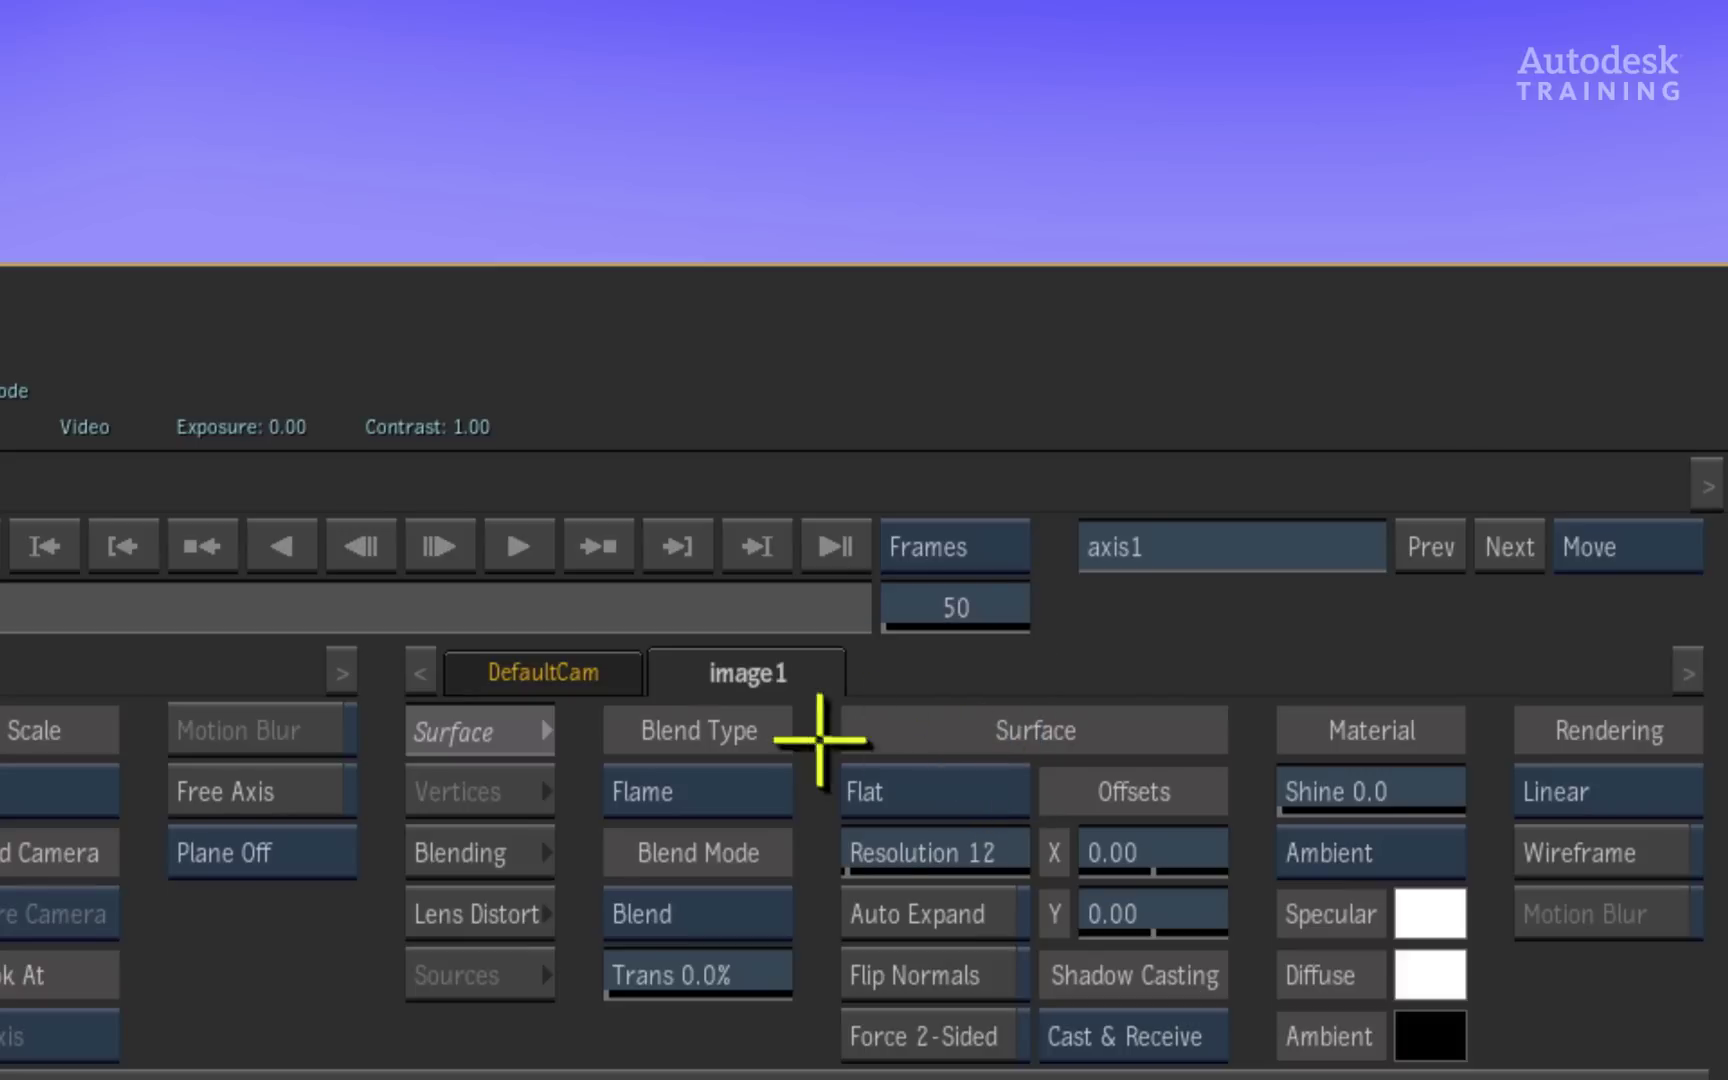
click(990, 790)
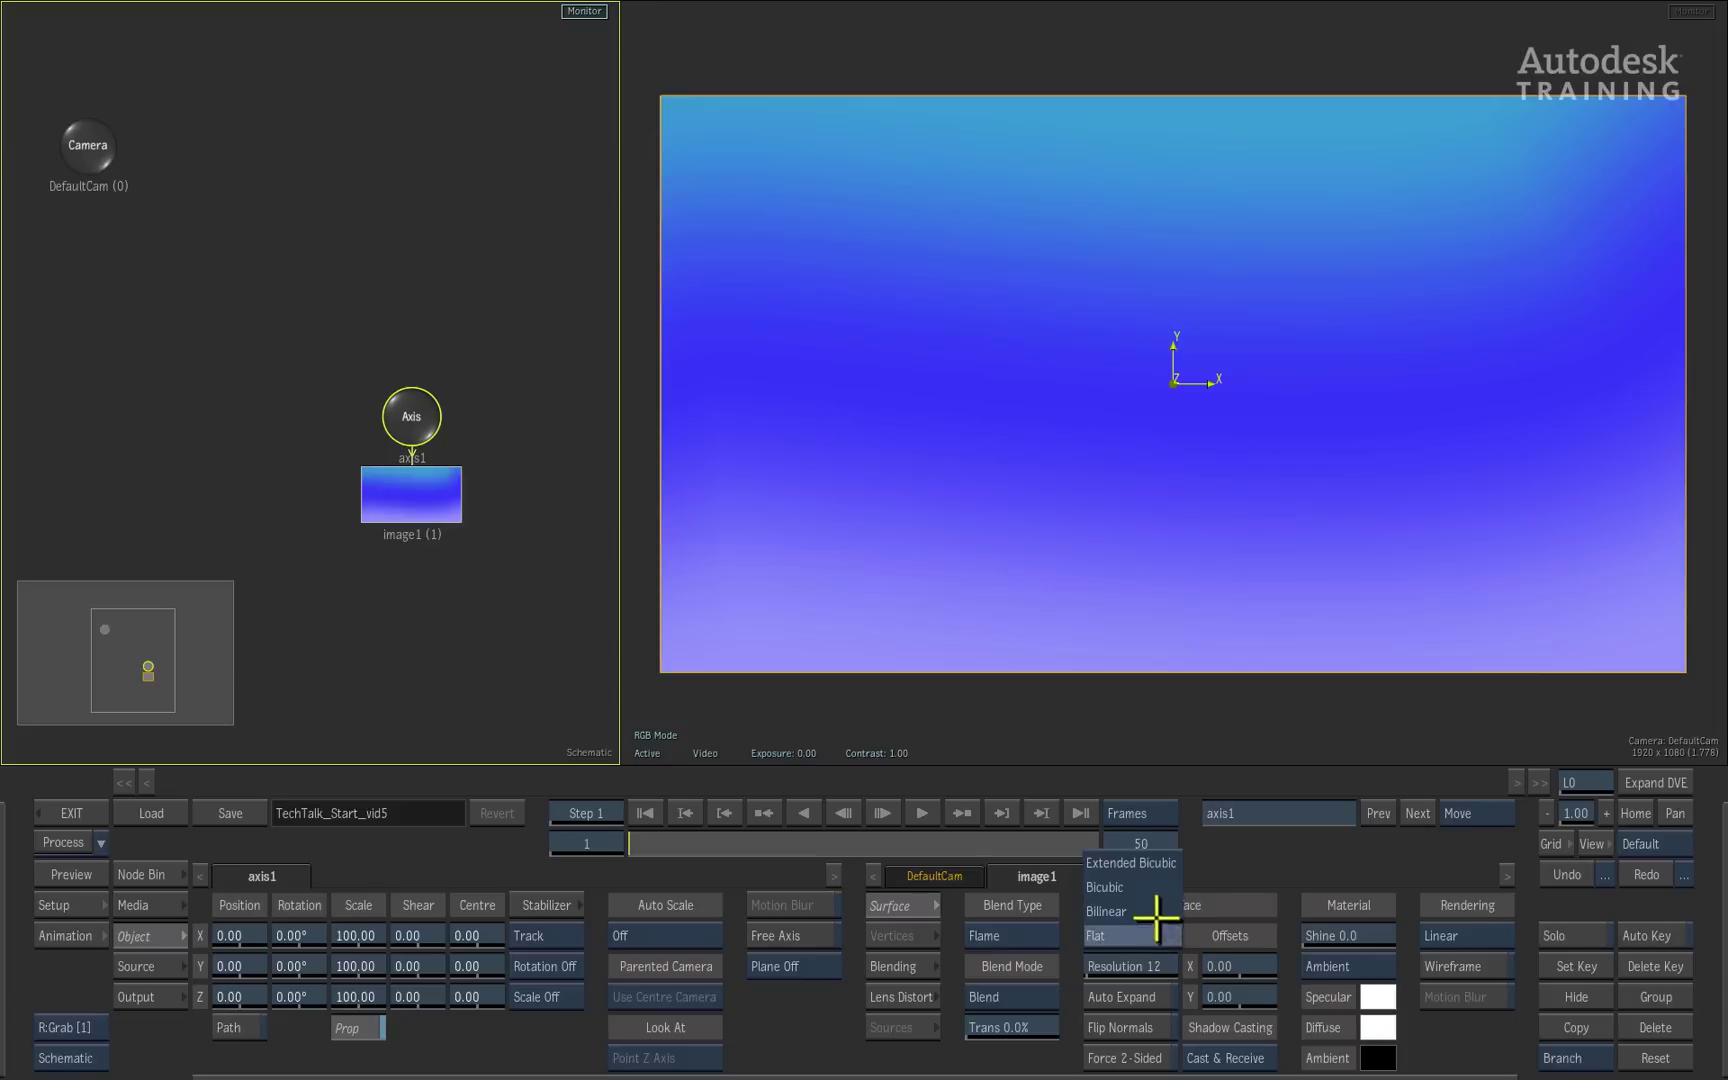
click(1150, 912)
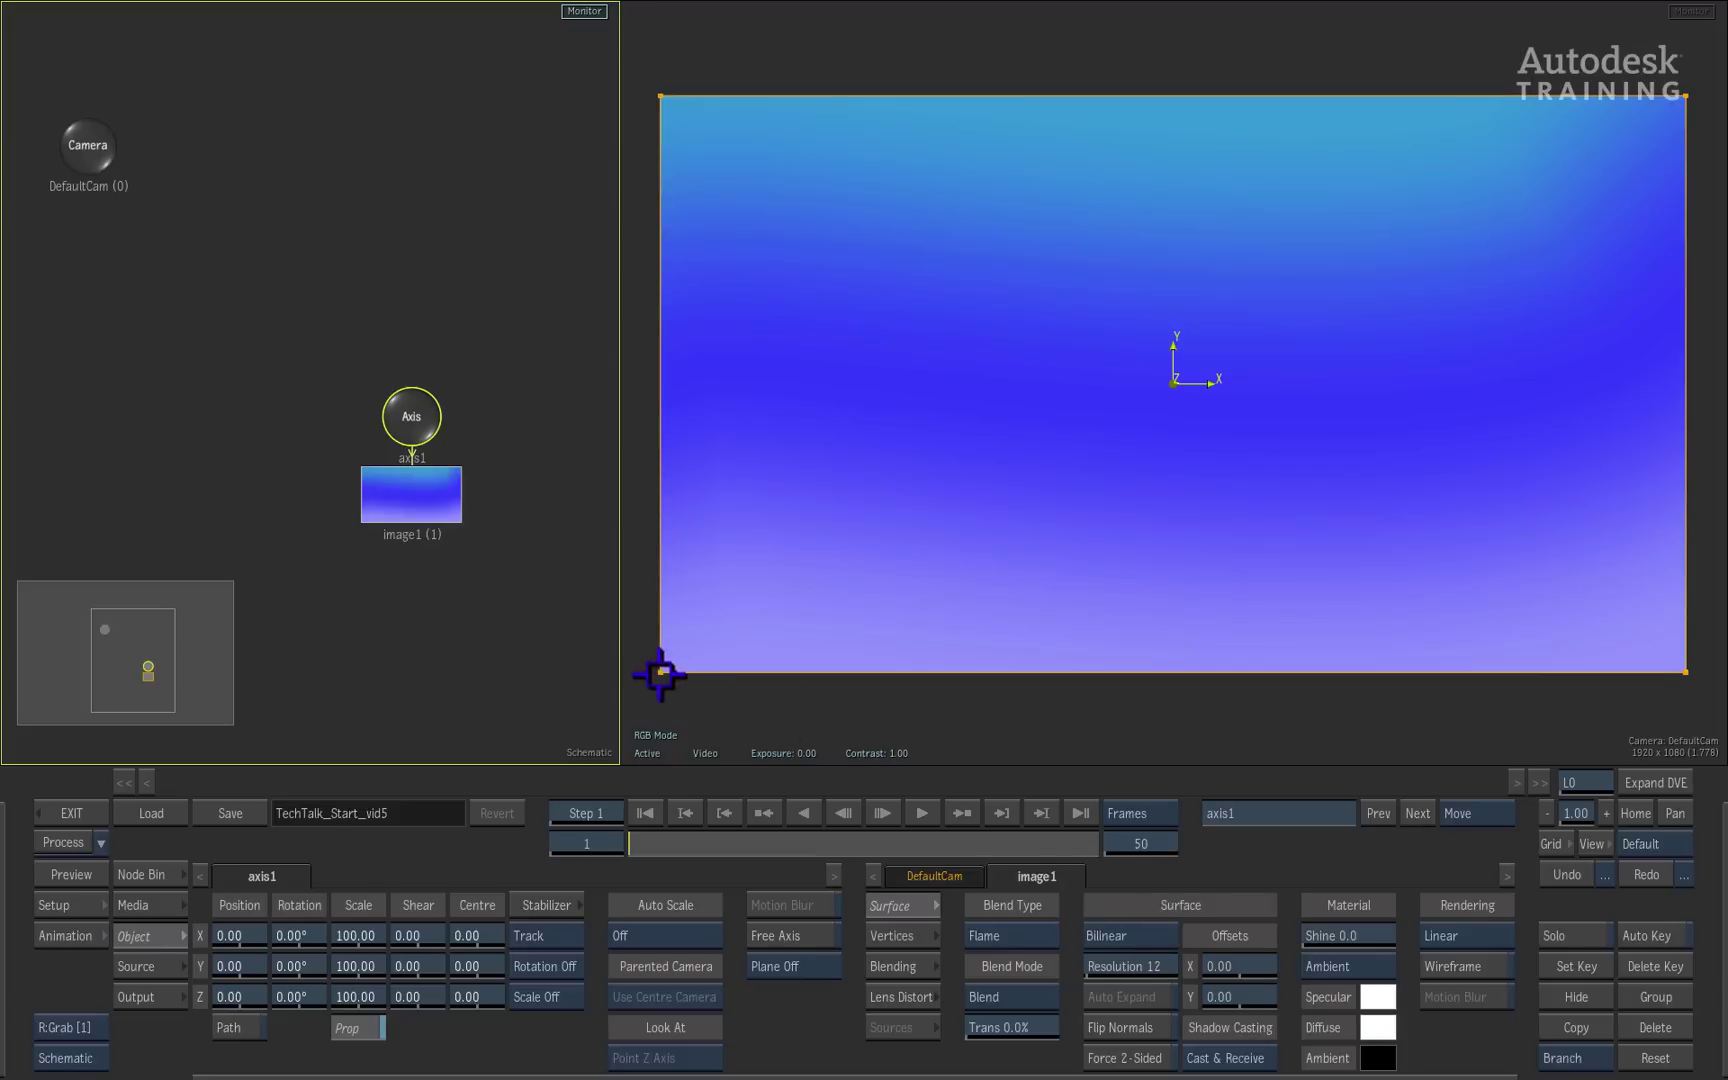
drag(659, 670, 680, 705)
- Try Bicubic and Extended Bicubic, bend the image's left edge, then reset it straight
click(1152, 937)
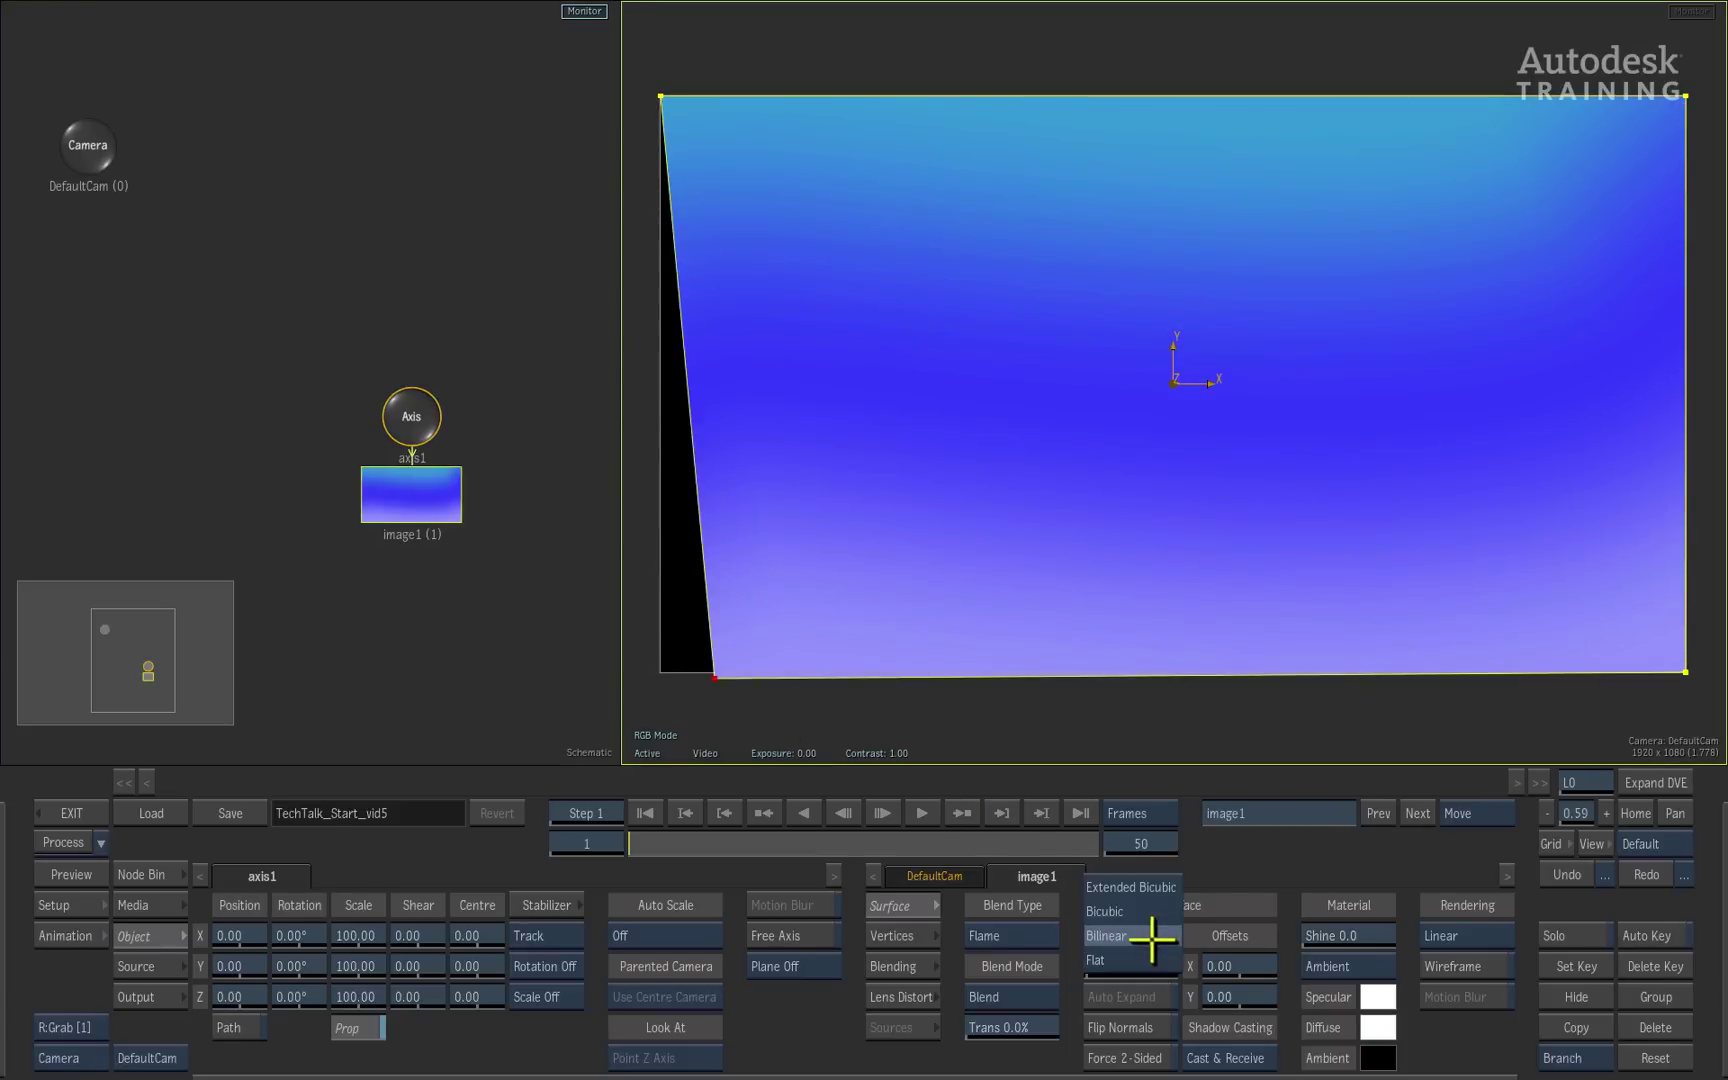
click(1154, 911)
click(1143, 930)
click(1145, 902)
drag(660, 479, 636, 714)
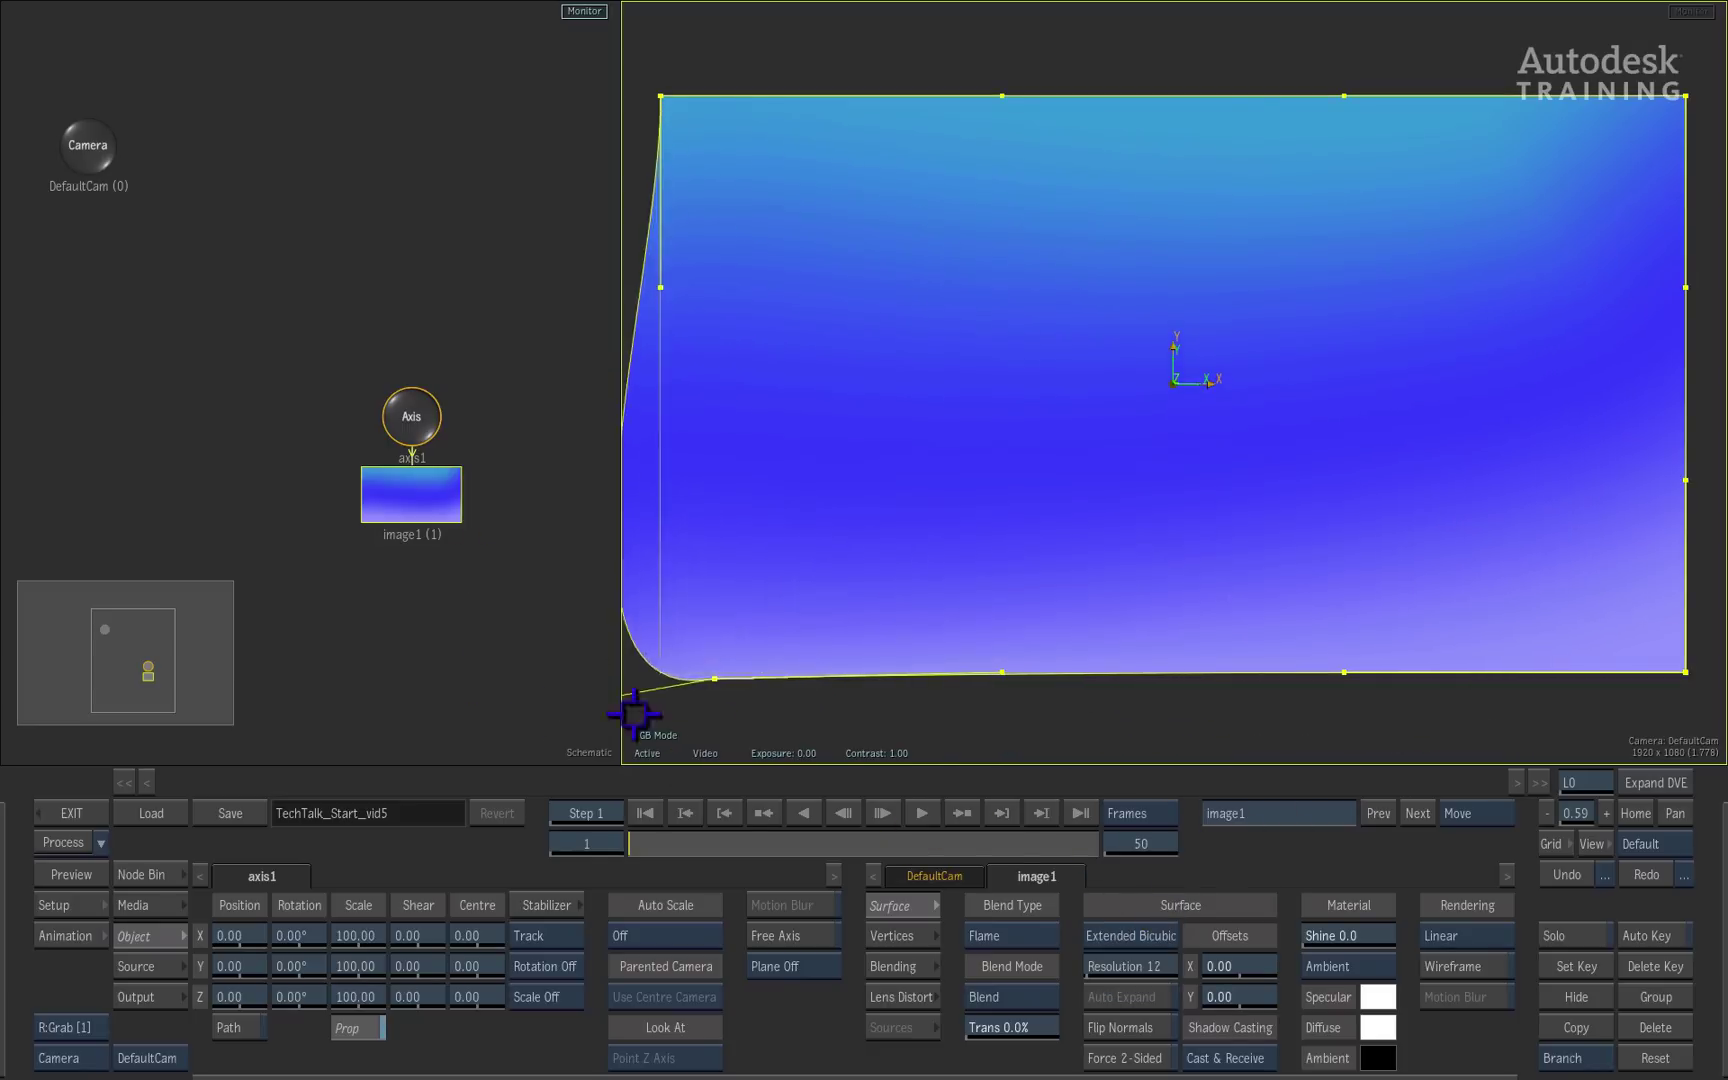
click(1663, 1052)
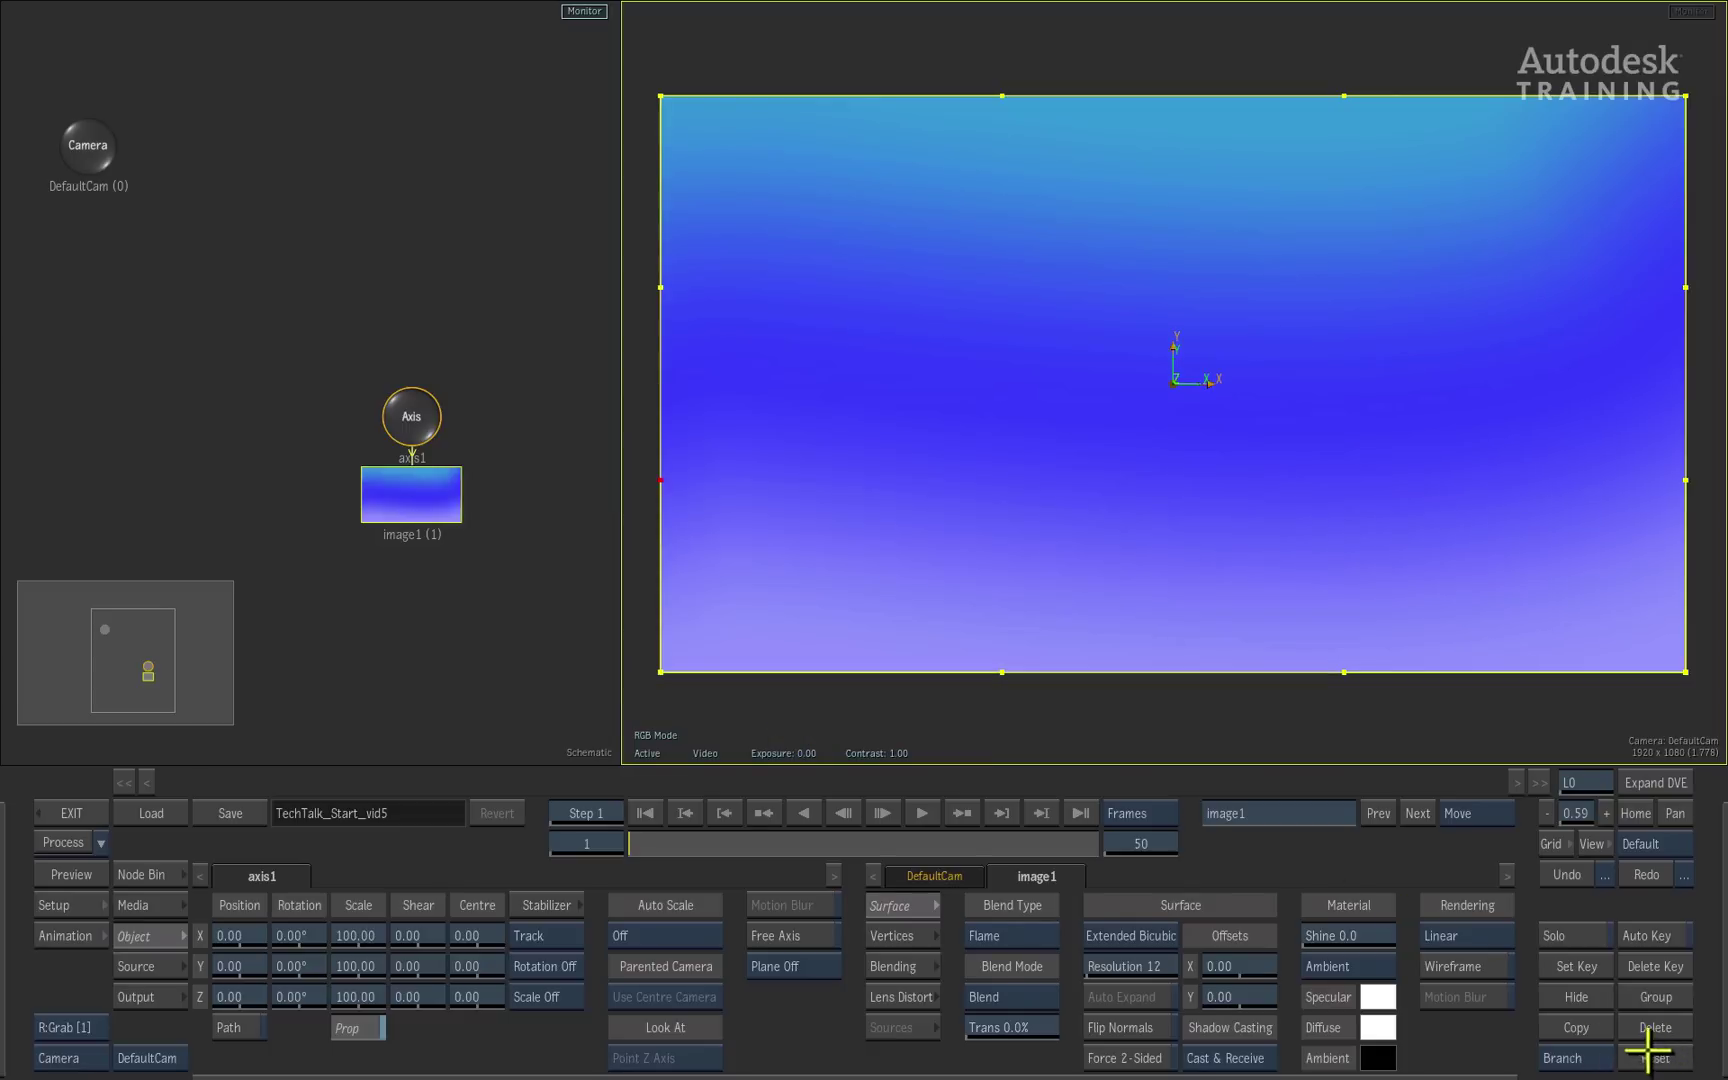
- Return the surface to Flat, then settle on Bicubic interpolation
click(1157, 932)
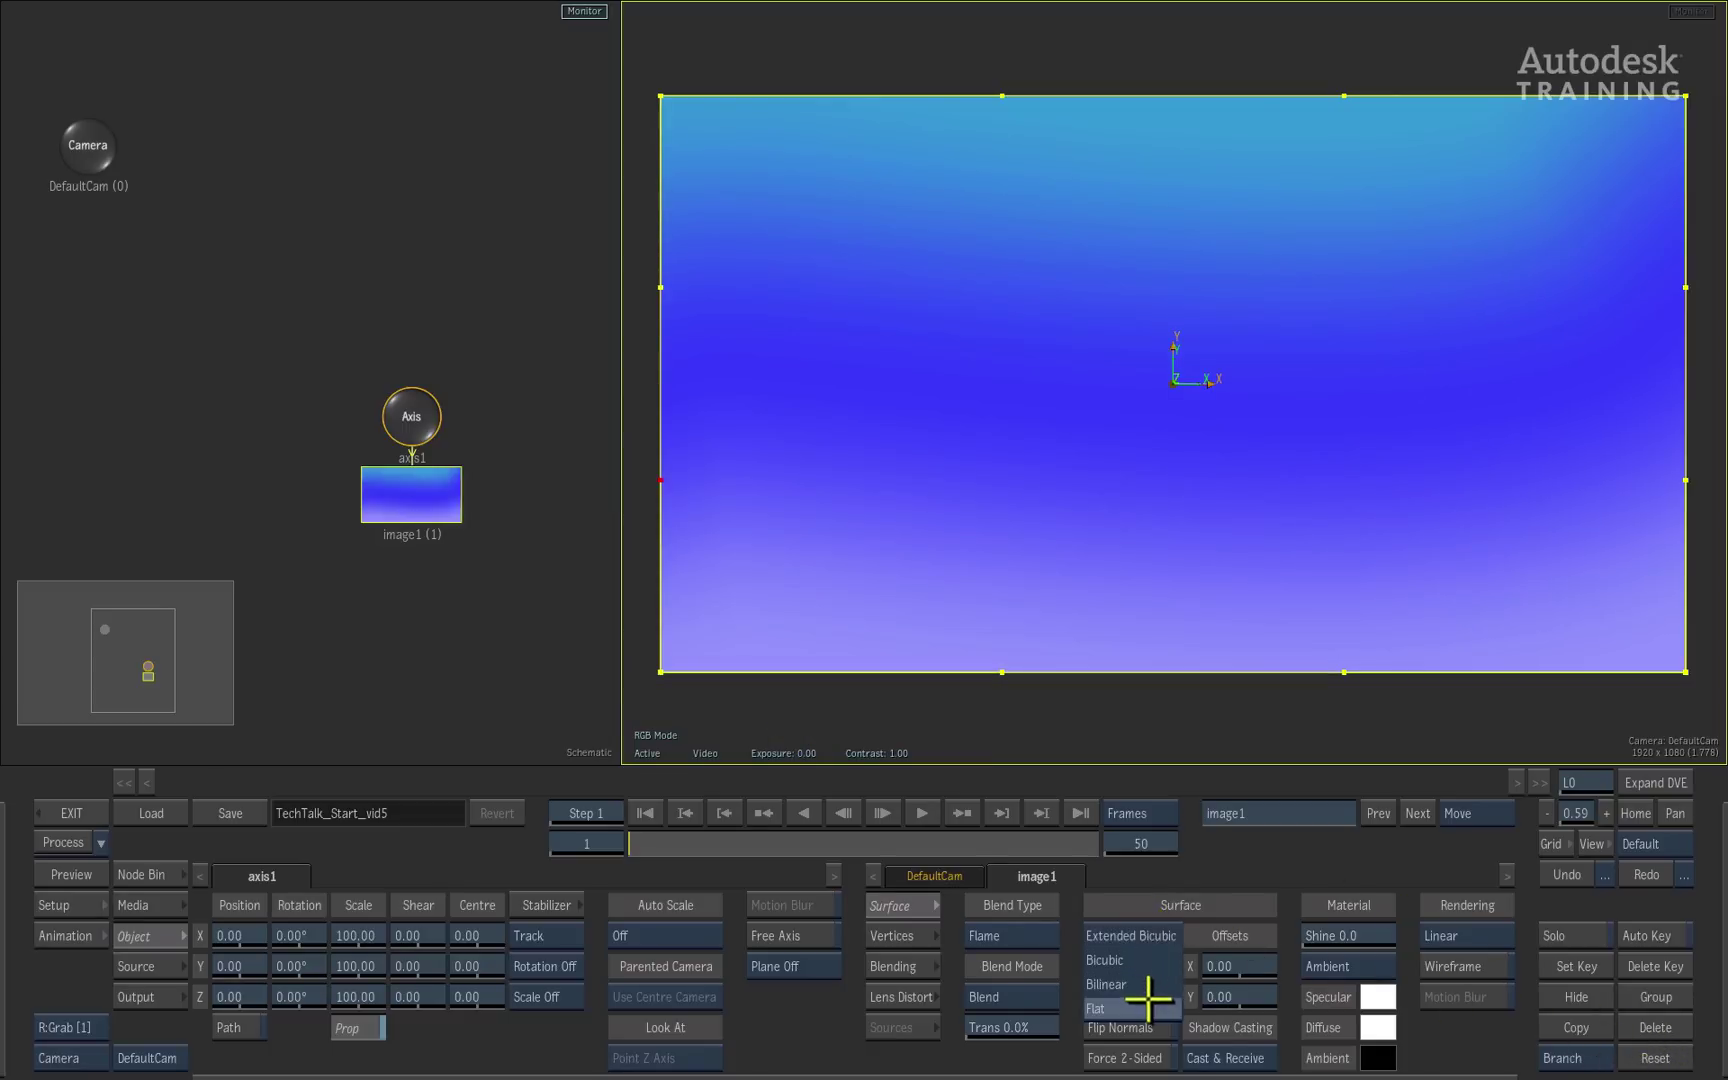
click(1169, 968)
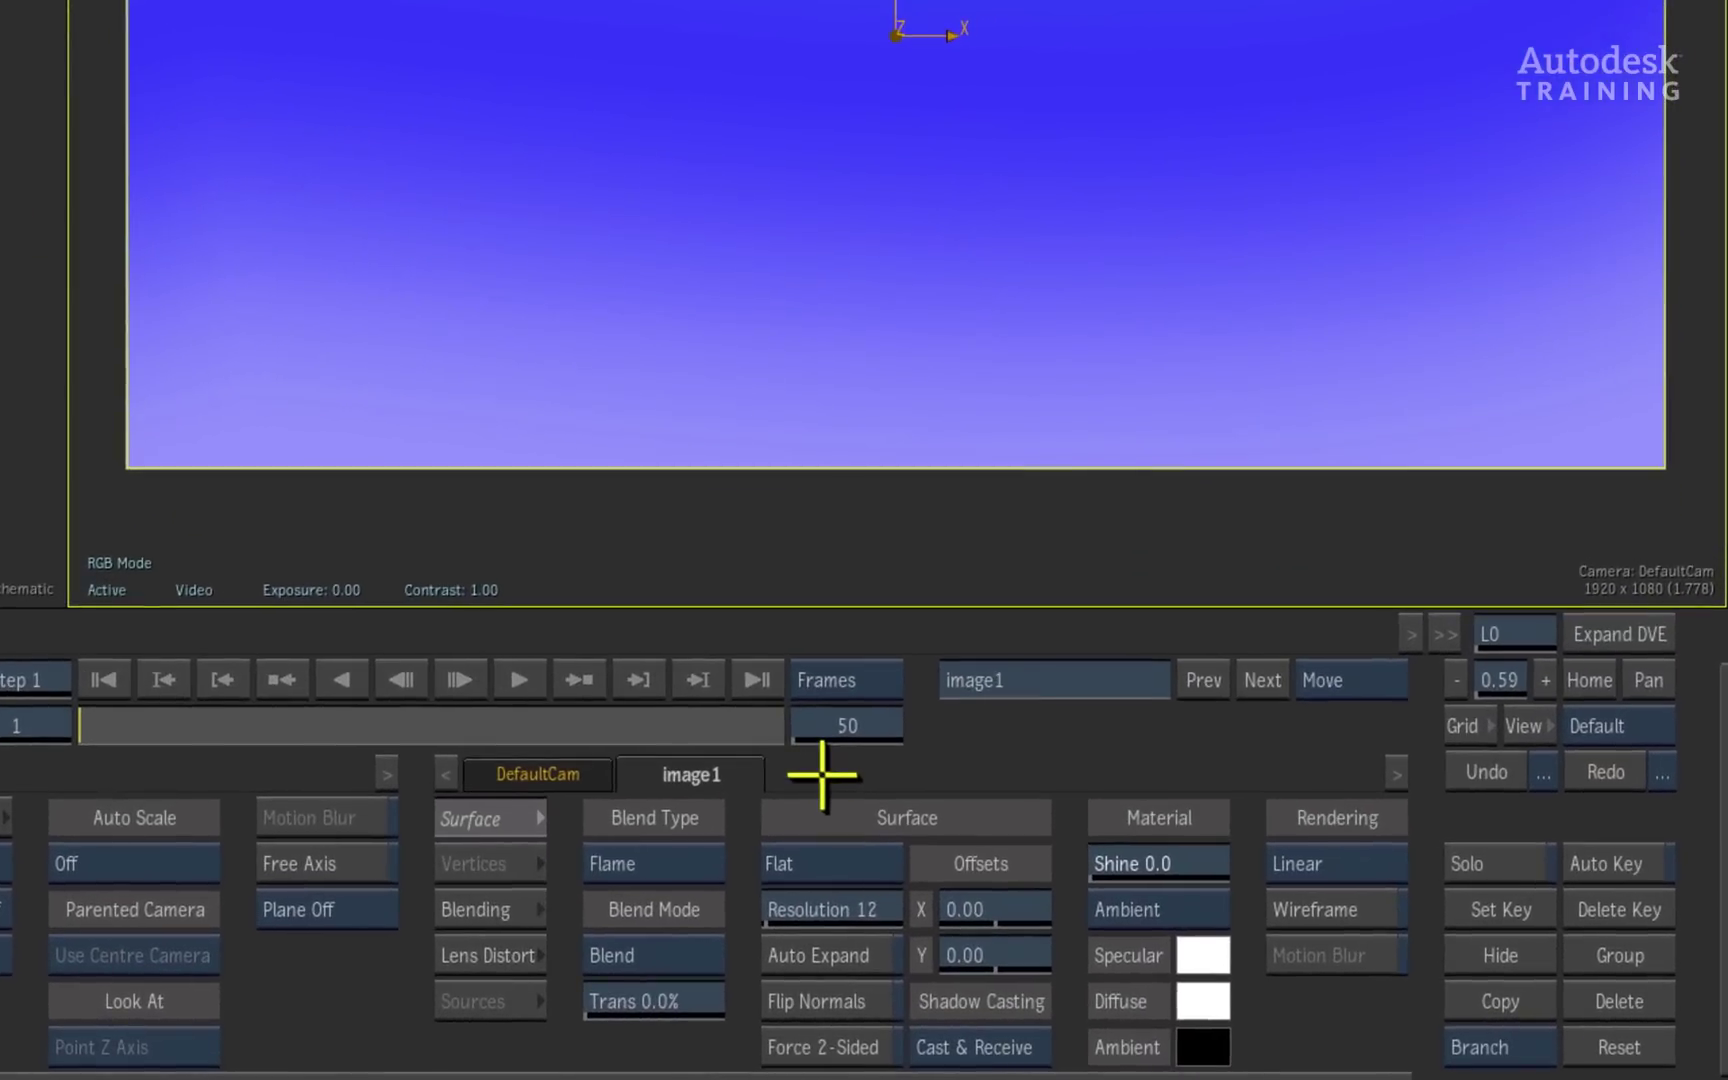
click(845, 862)
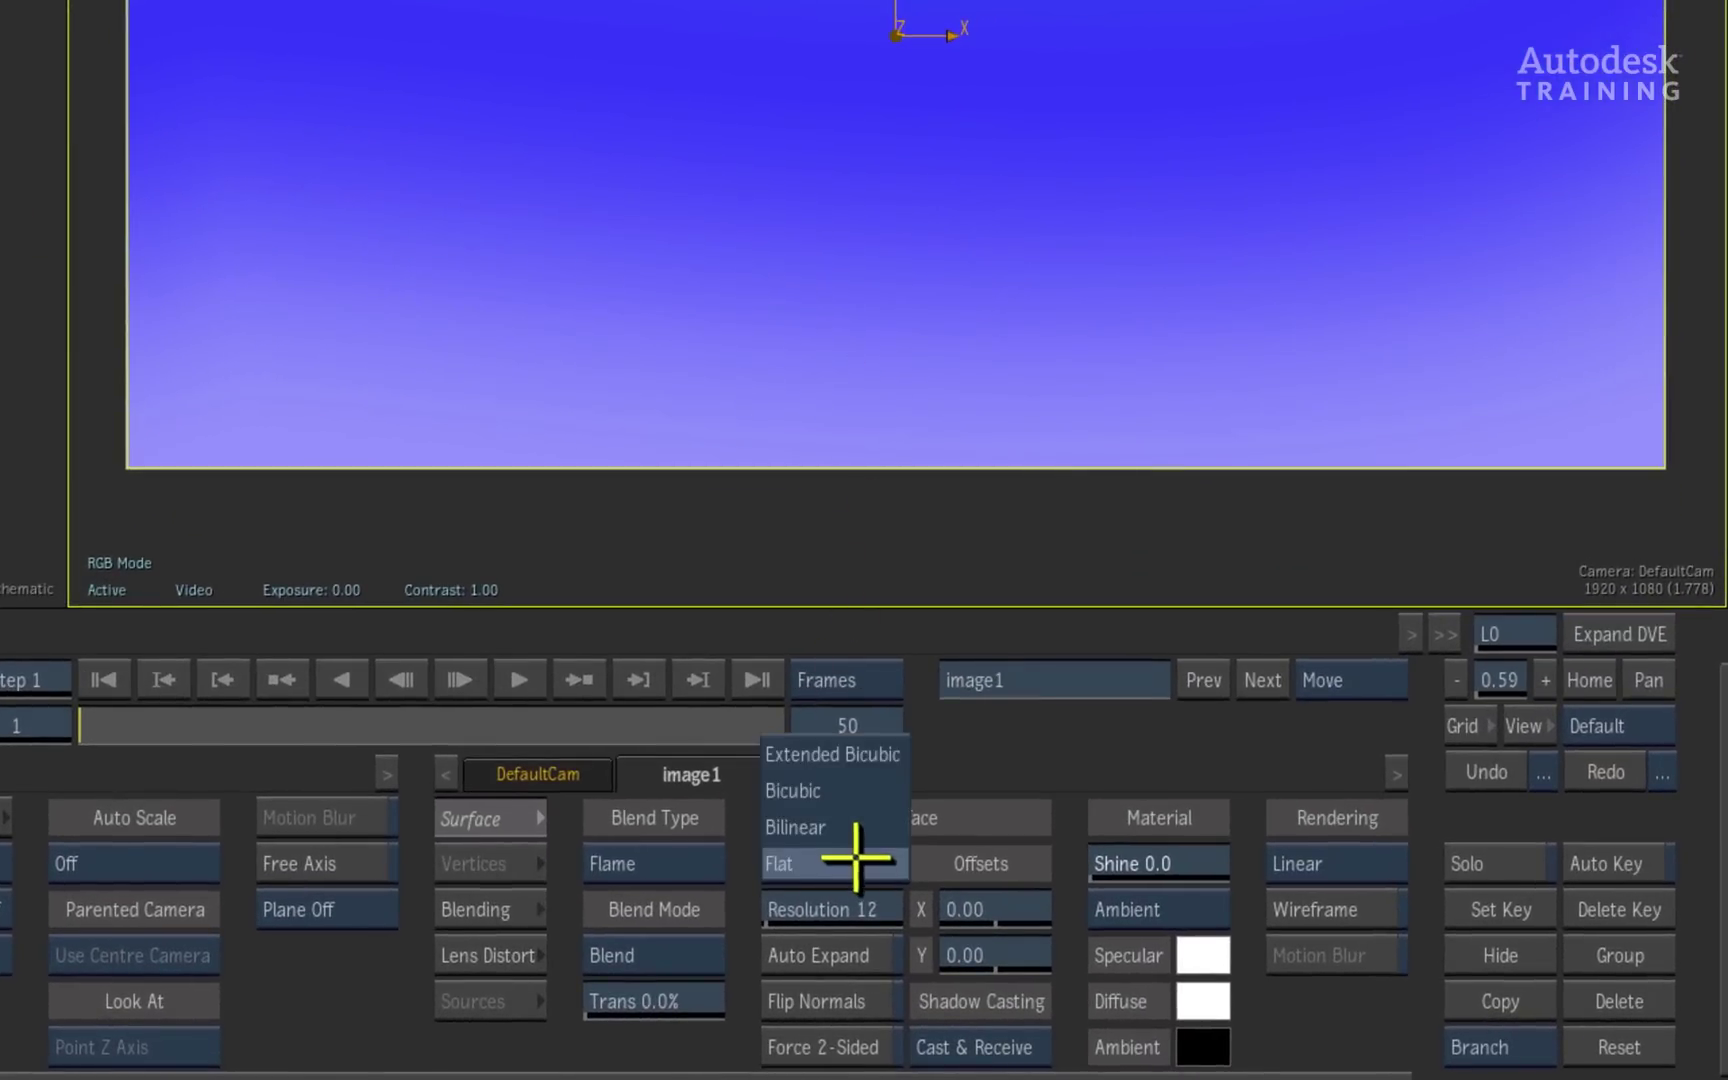
click(866, 790)
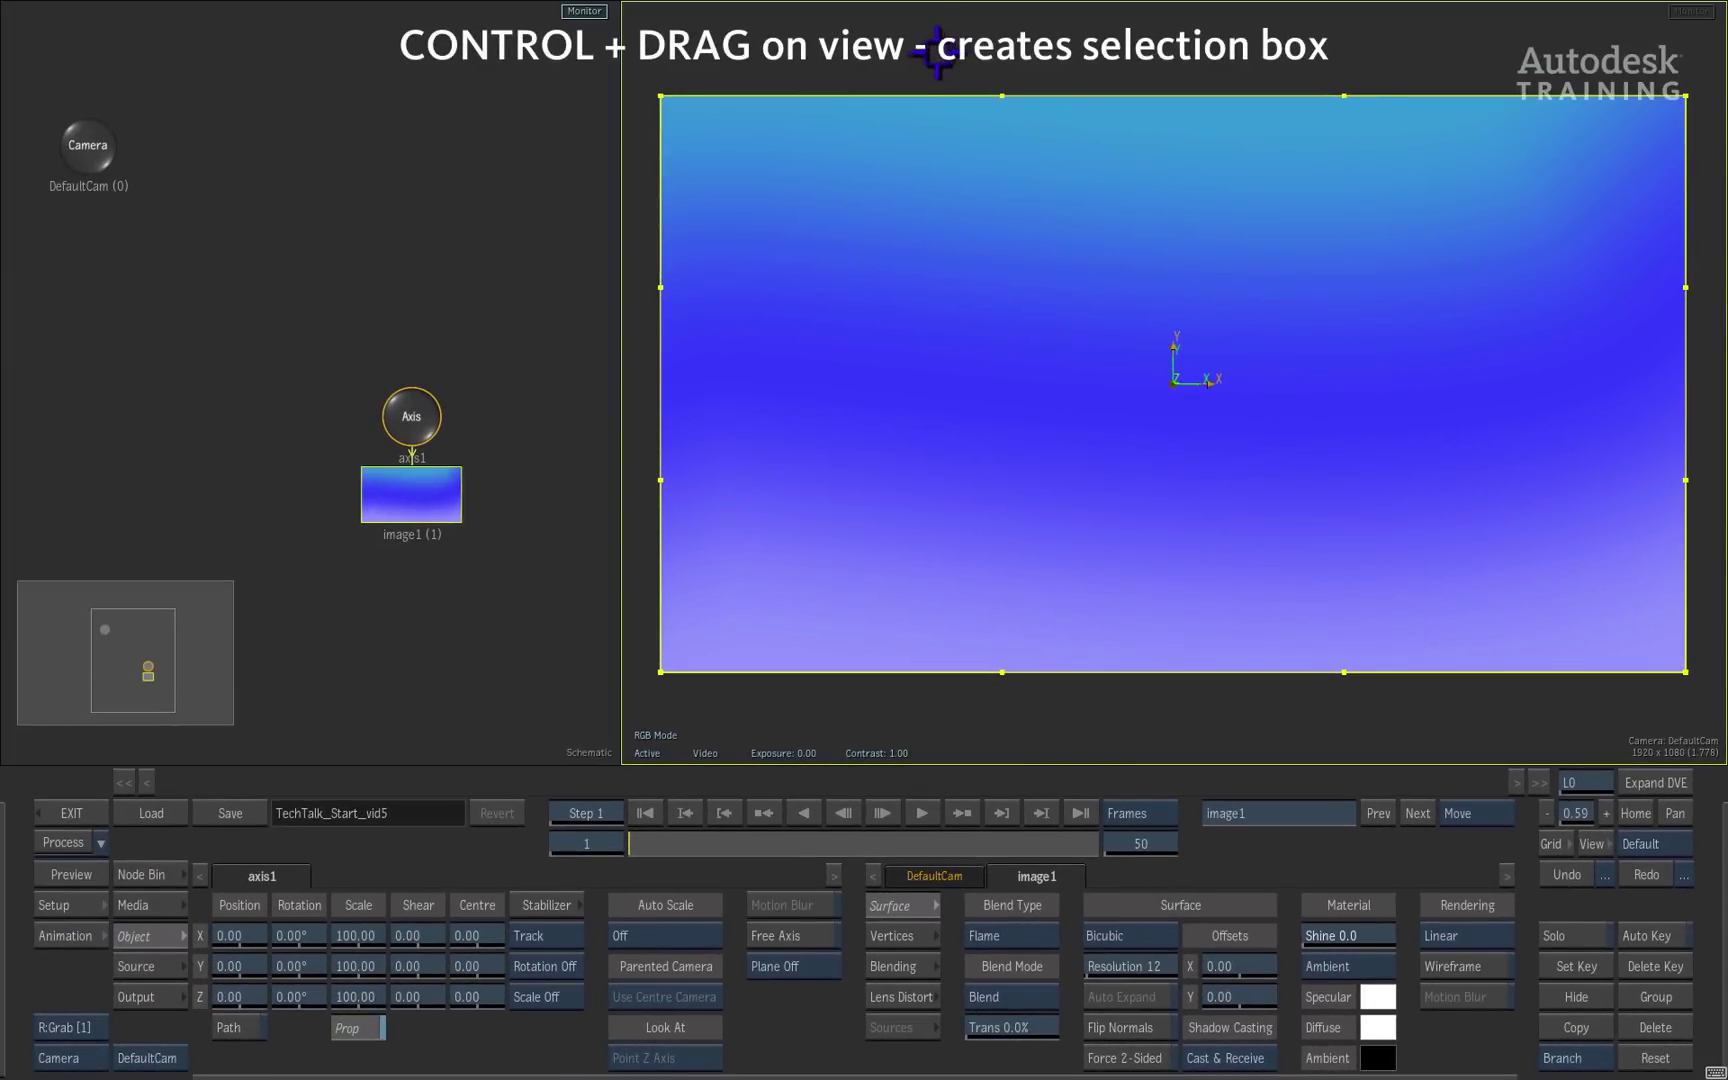
- Box-select the inner control points on image1's top and bottom edges, then activate the schematic
drag(929, 50, 1406, 742)
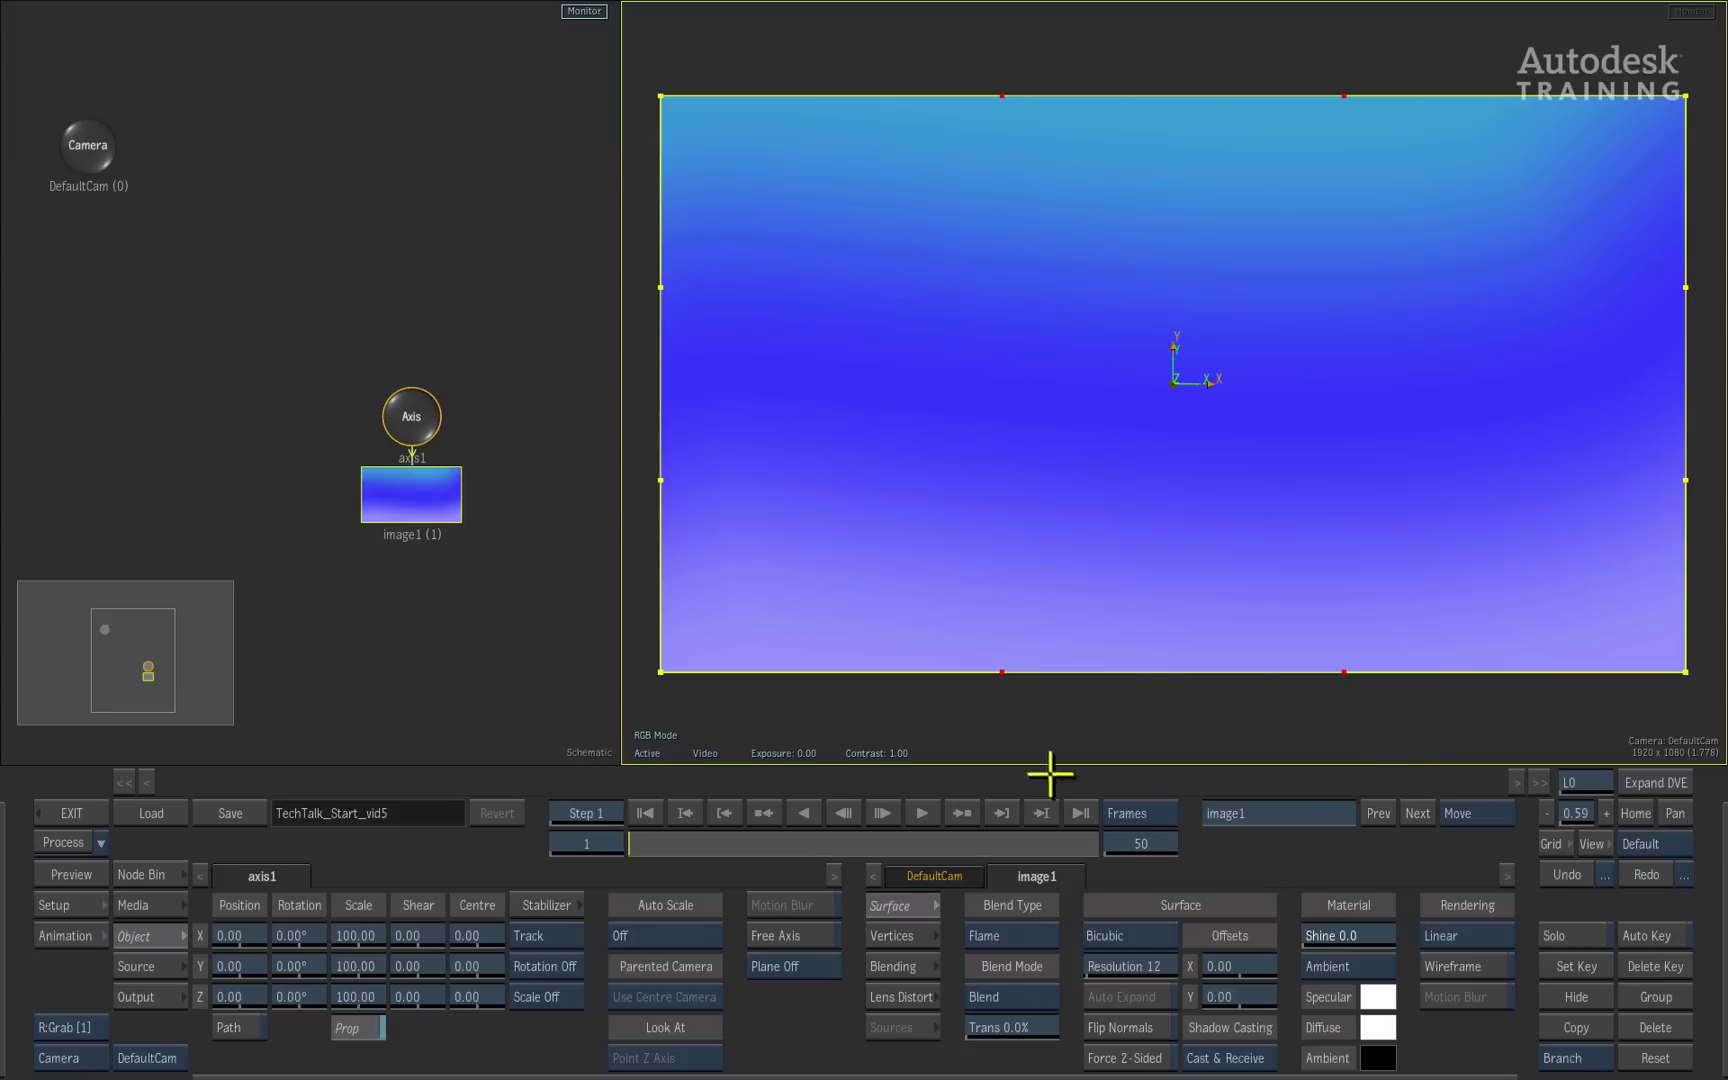
click(401, 686)
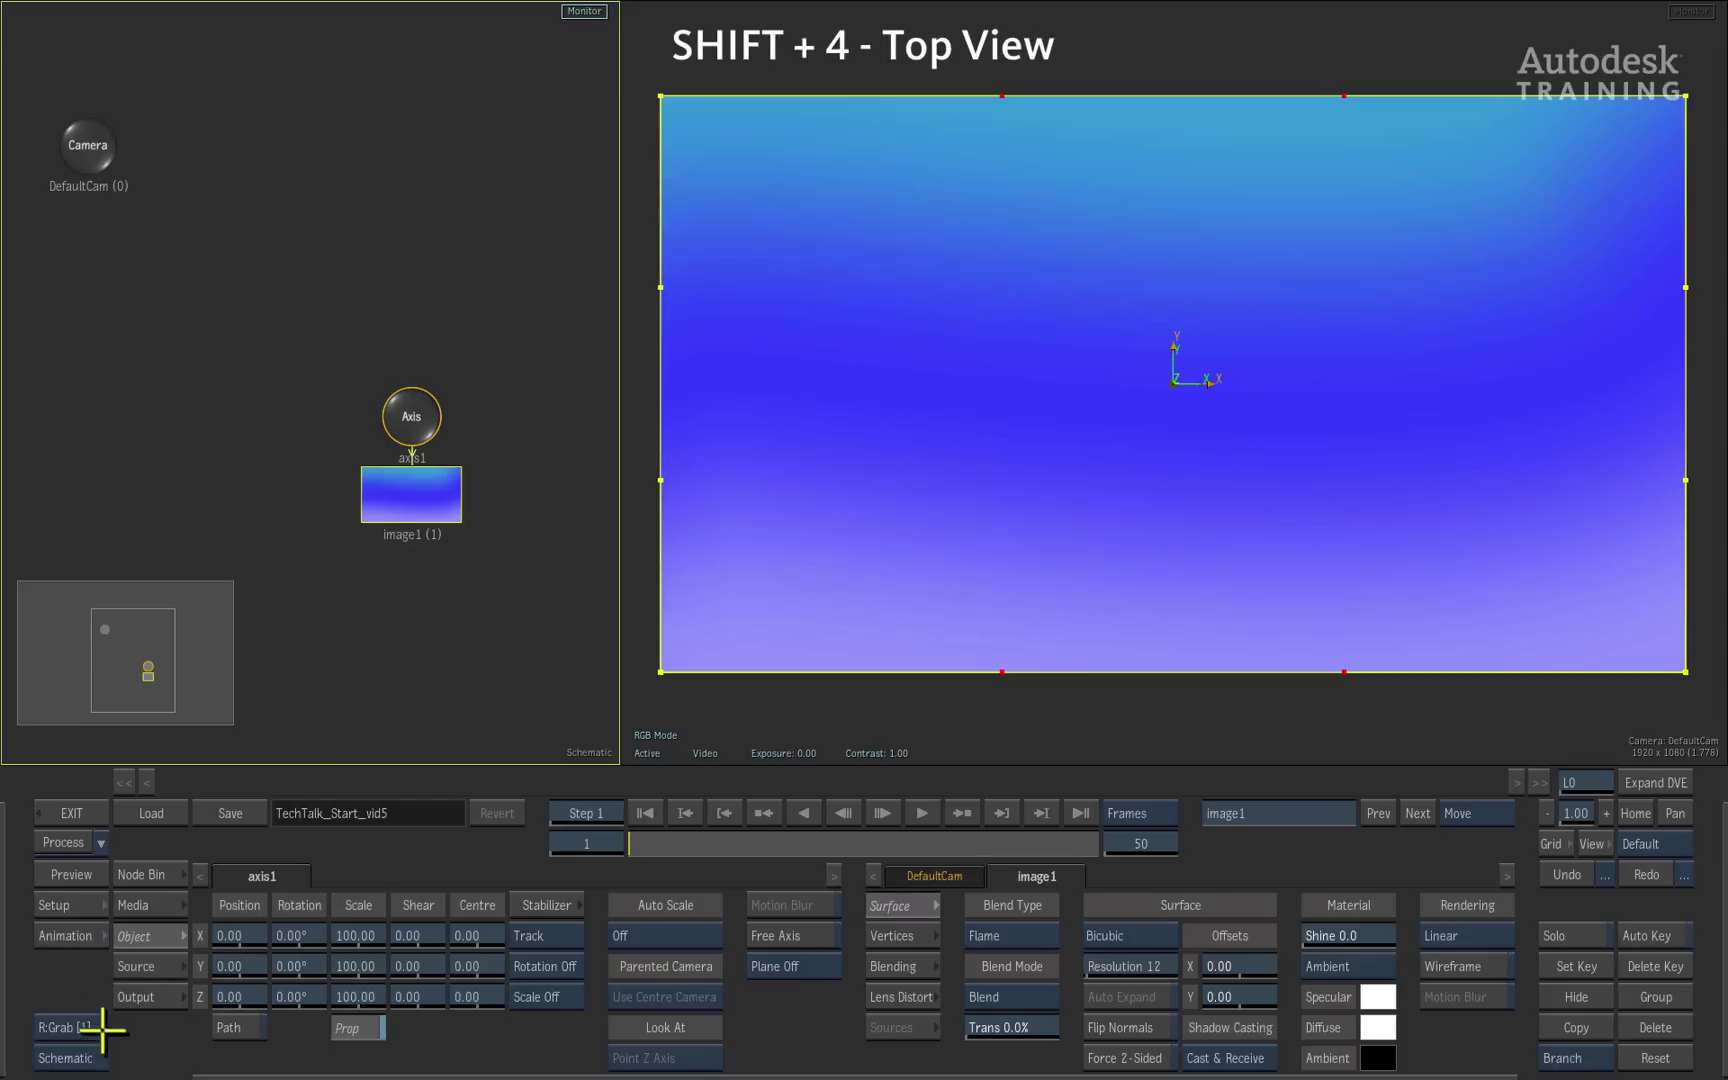
- From a top view, push the gradient surface back to Z -893, bending it, and preview across frames
click(86, 1057)
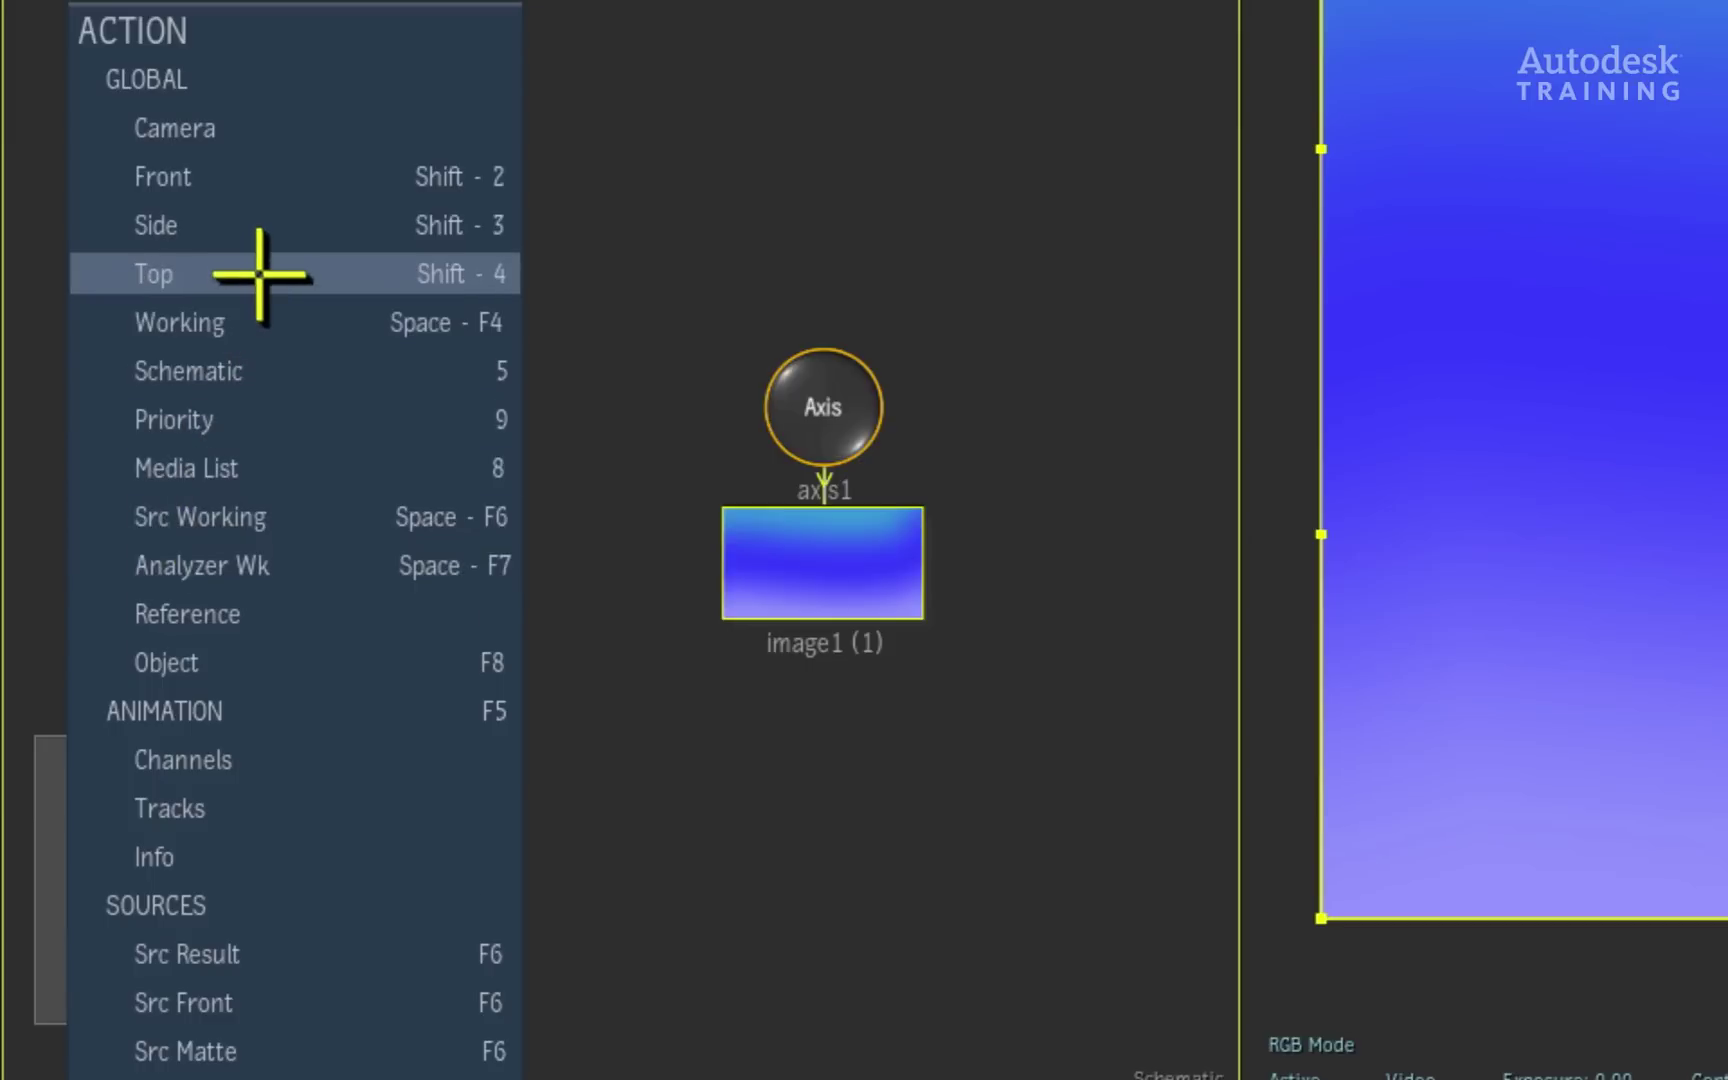
click(310, 271)
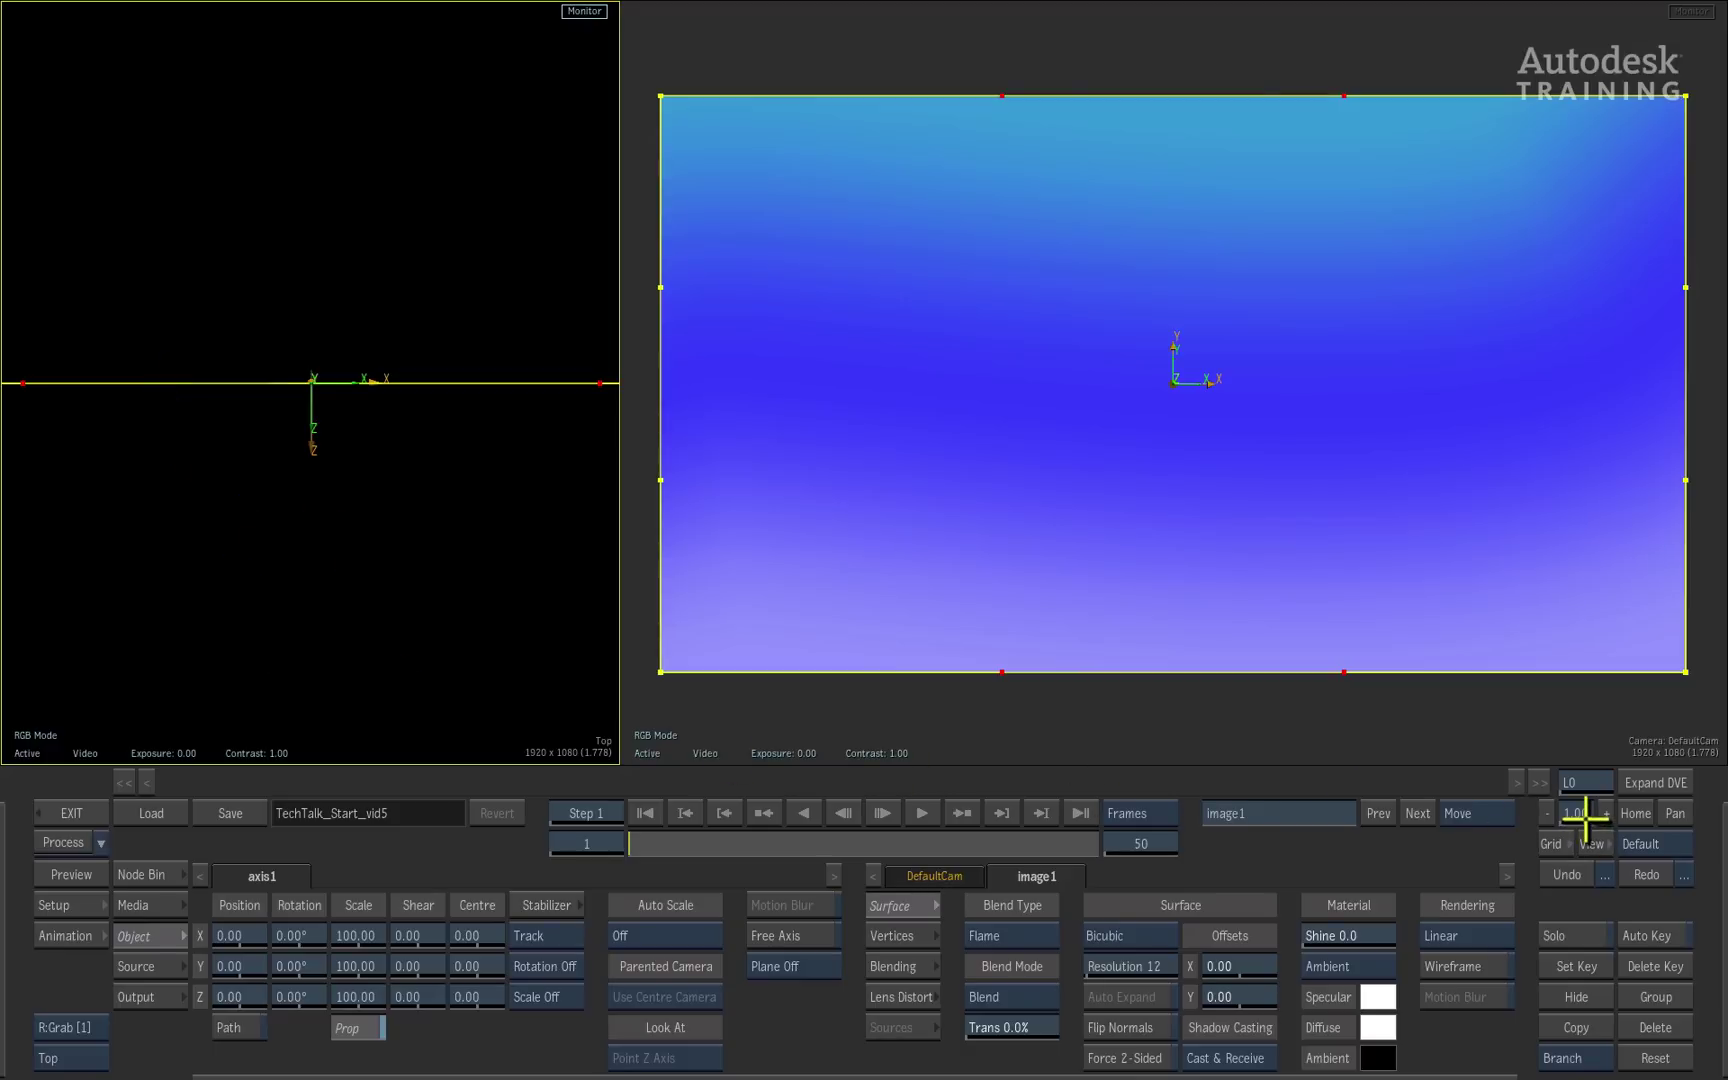
drag(1585, 815, 1508, 826)
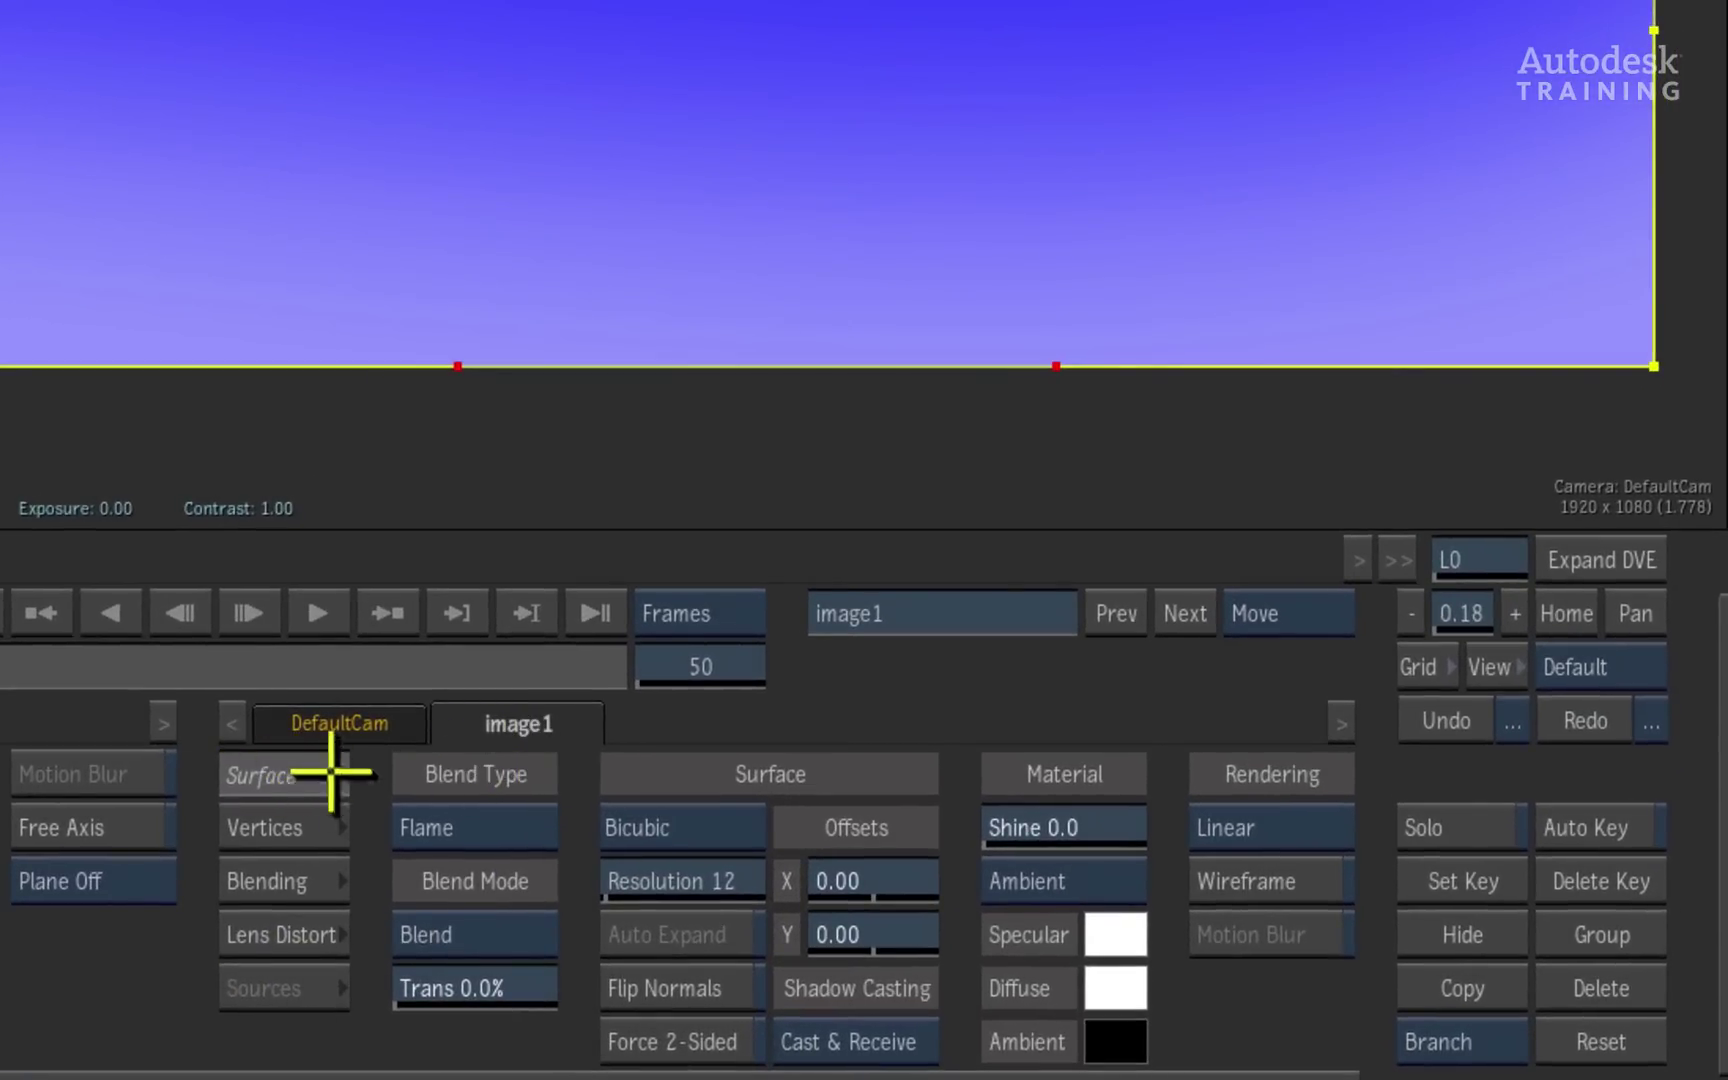
click(305, 830)
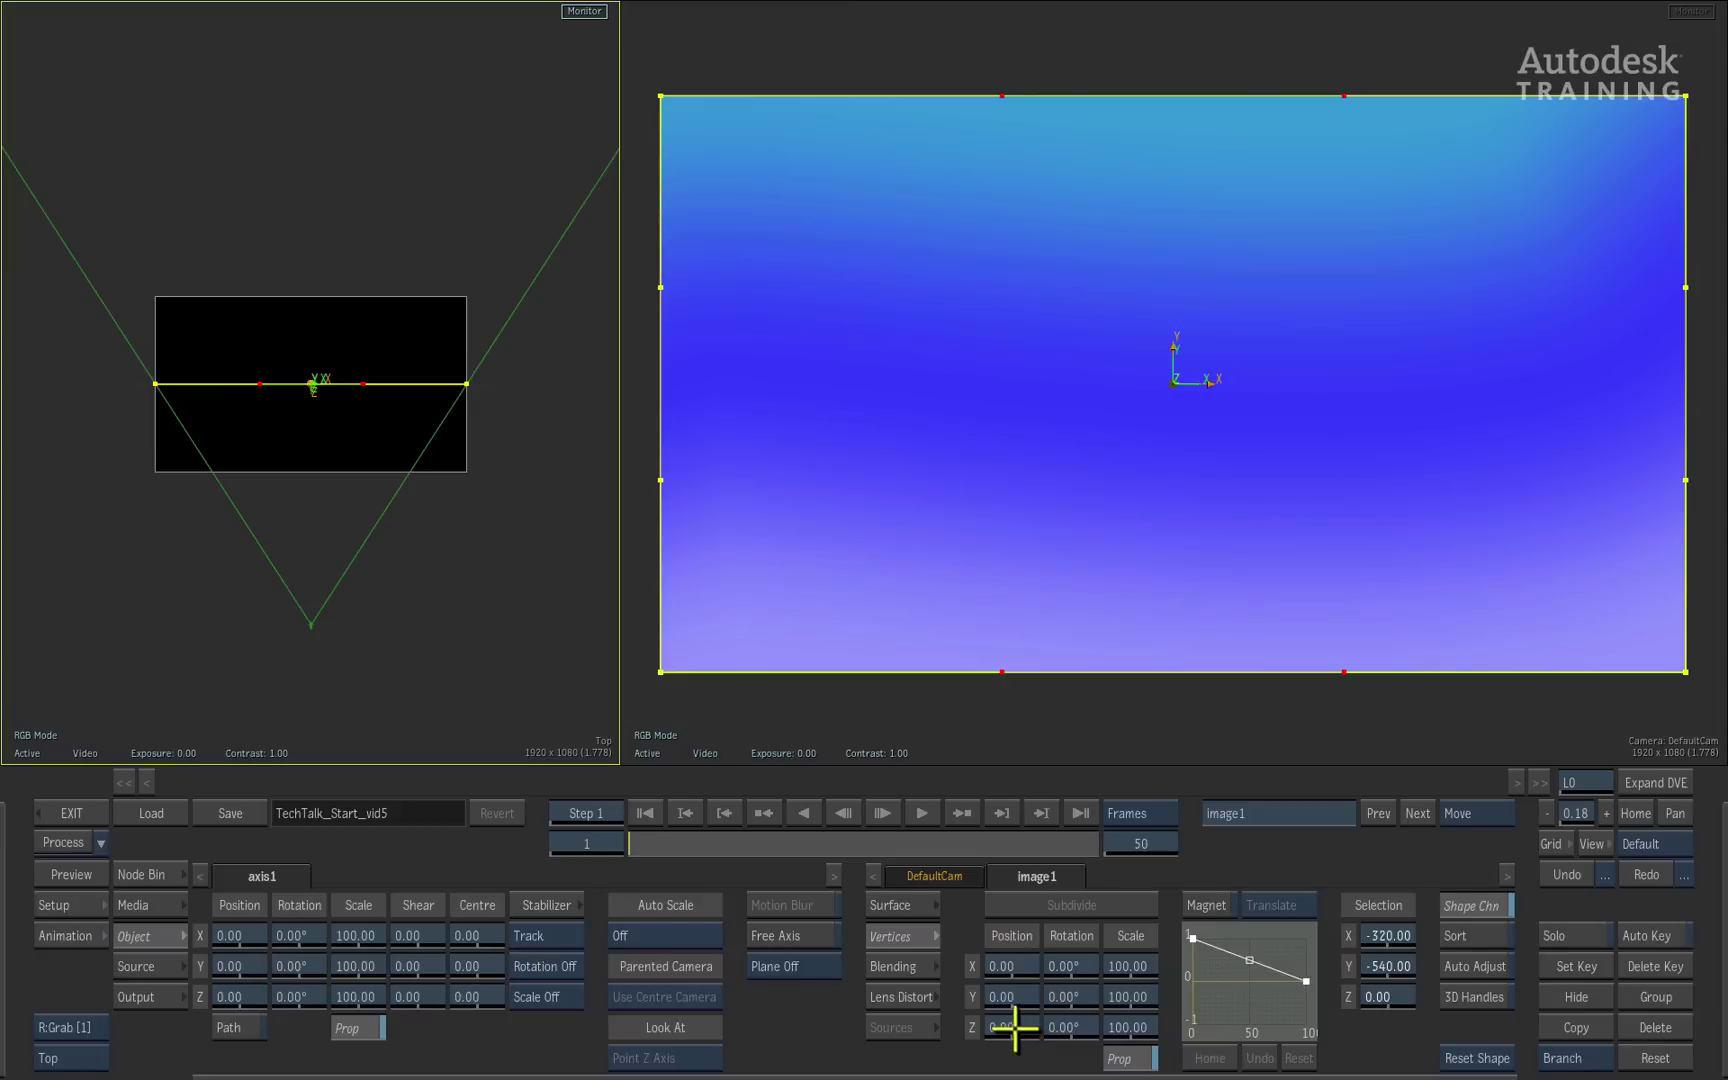
drag(1015, 1027, 490, 968)
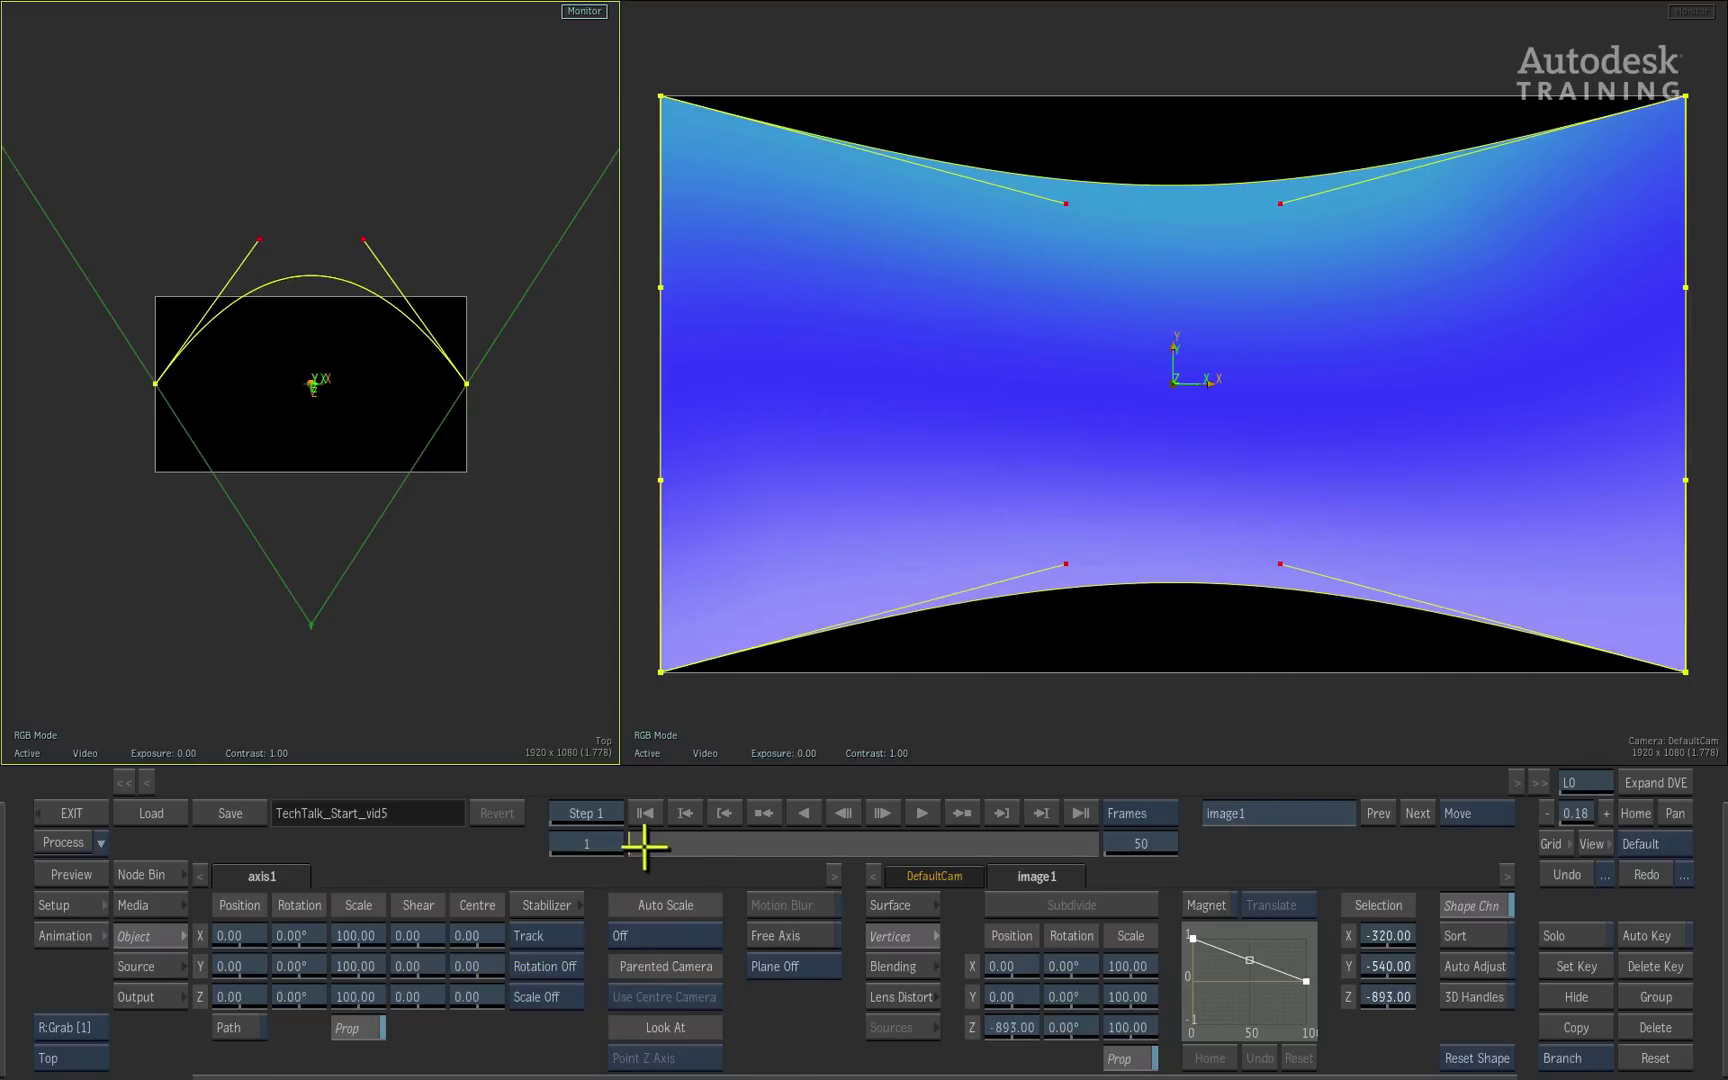
drag(645, 845, 752, 870)
drag(889, 876, 546, 887)
- Set copy mode to Selected and scale axis1 proportionally to 221 on all axes
click(1560, 1057)
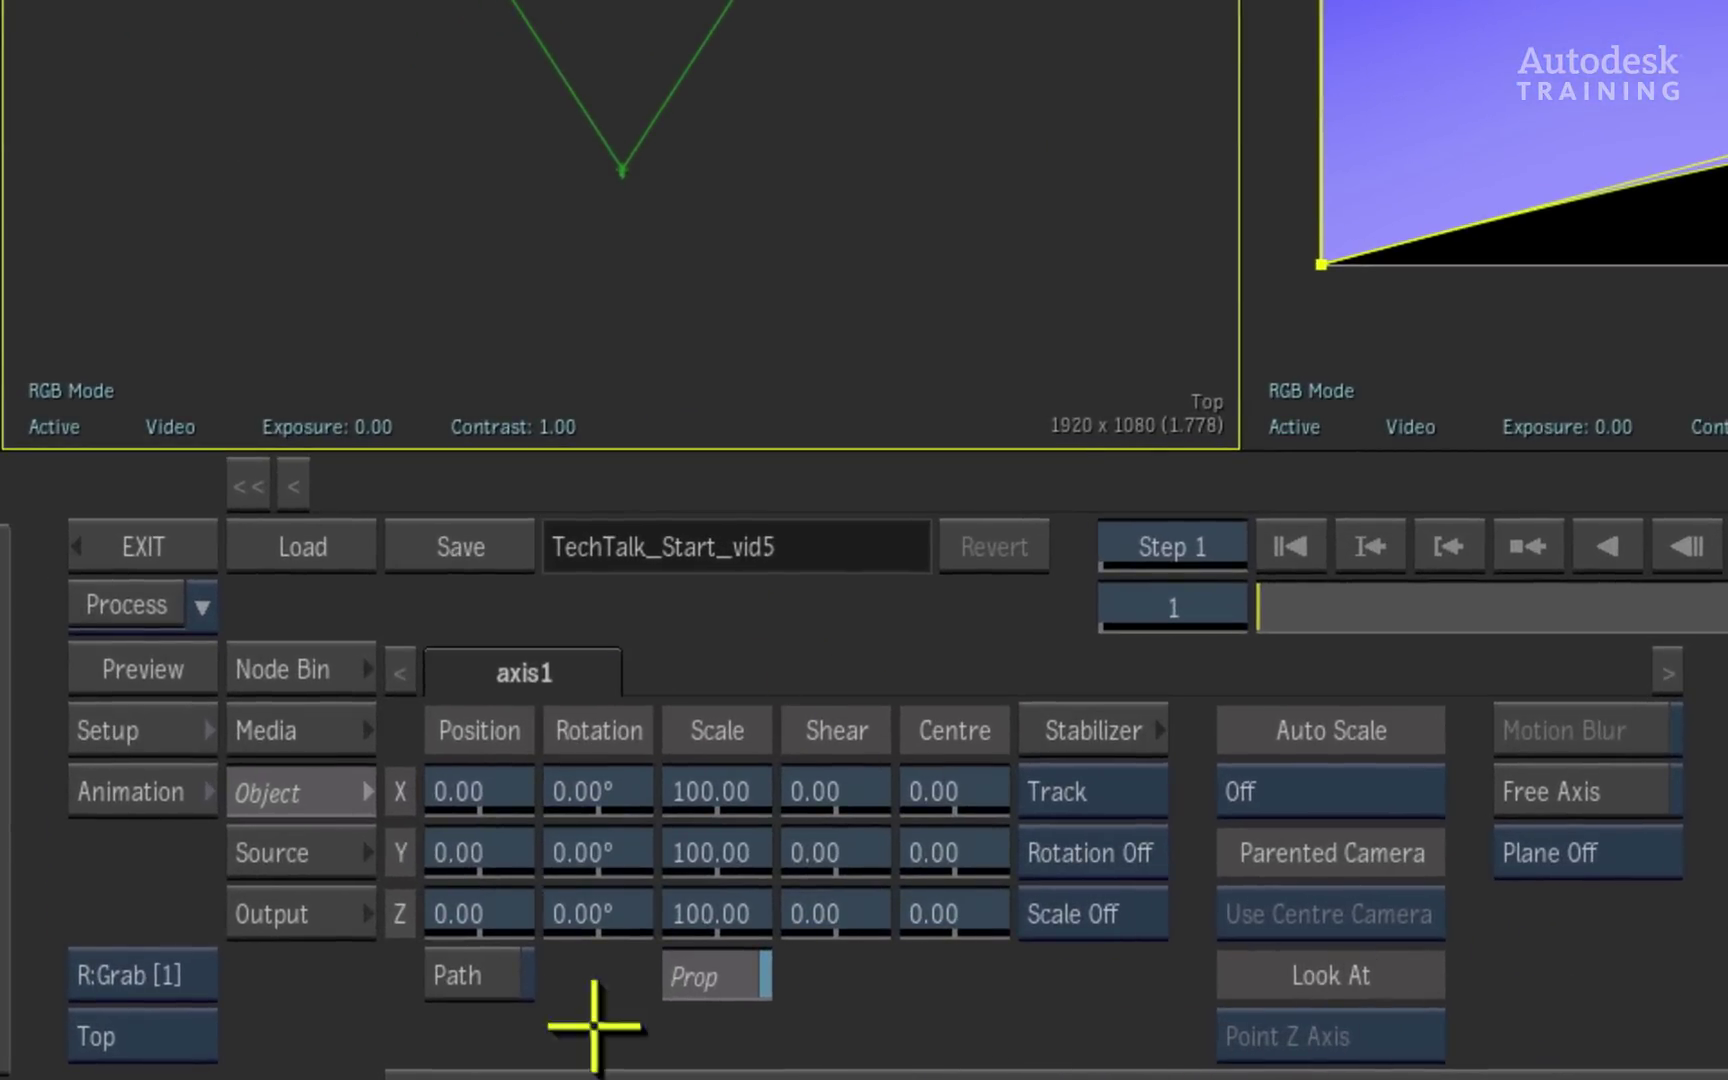
drag(733, 791, 911, 755)
drag(455, 918, 456, 918)
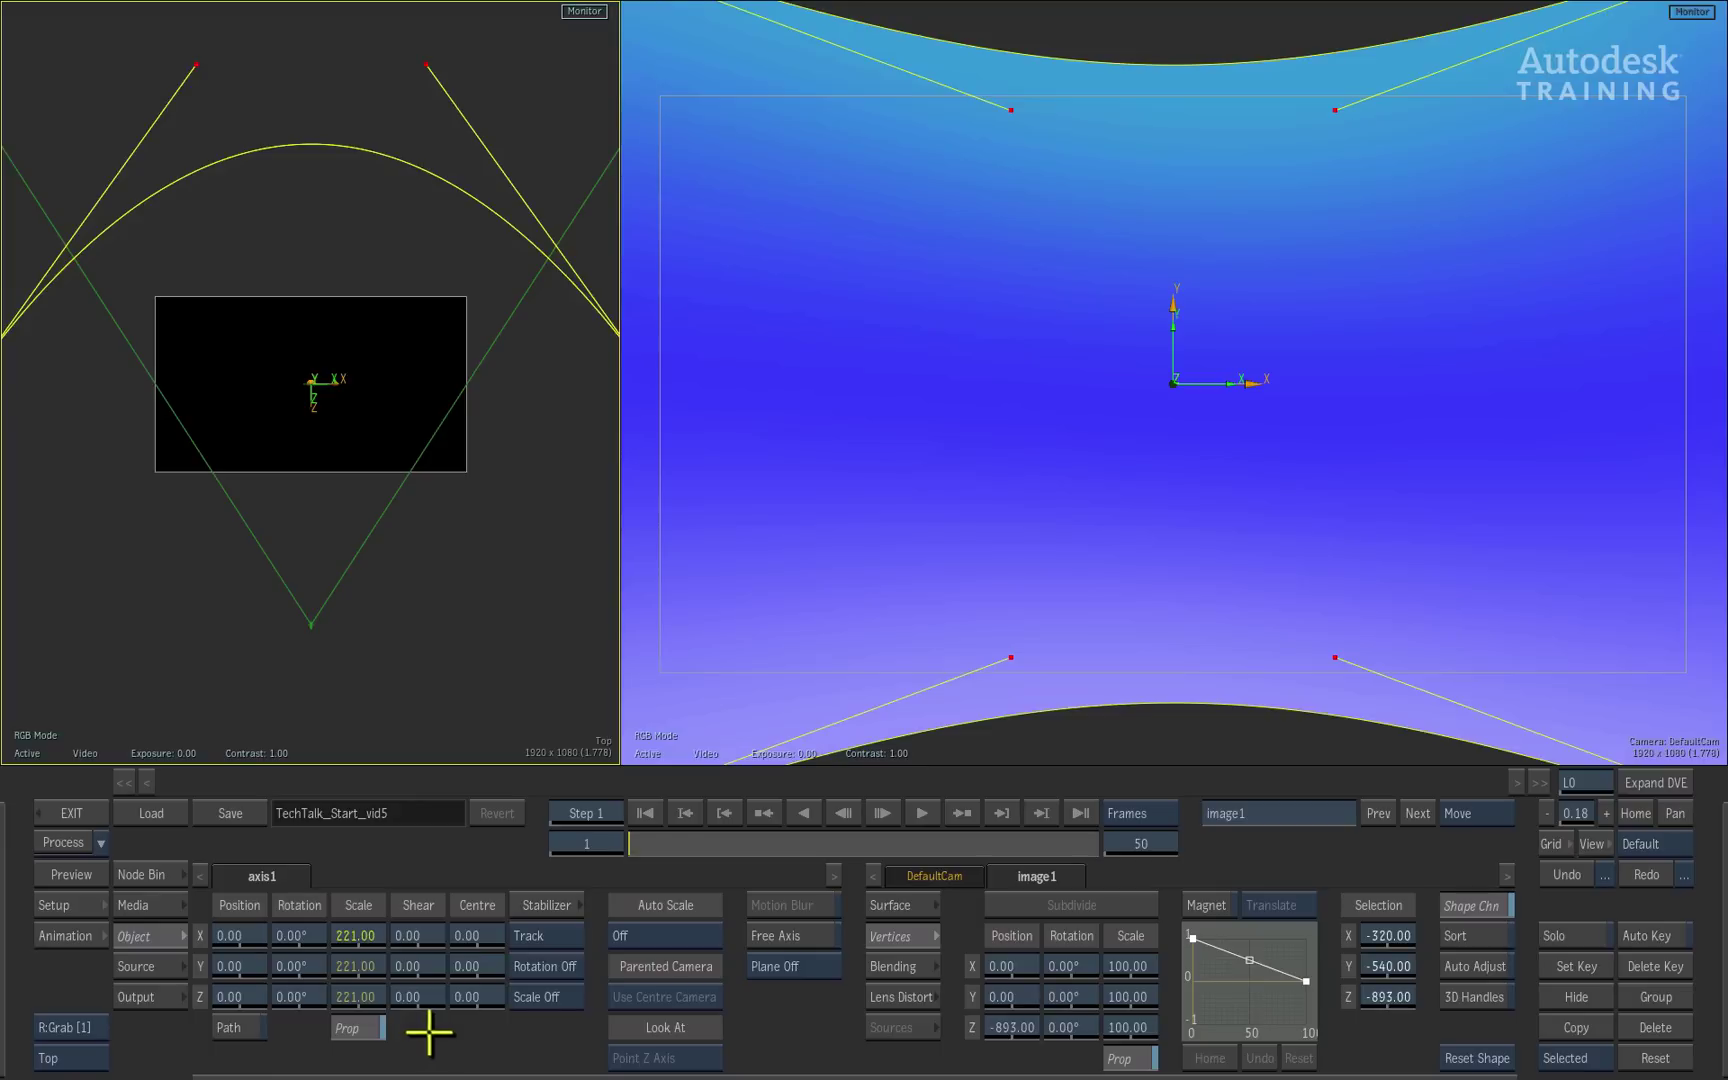
drag(690, 838, 579, 872)
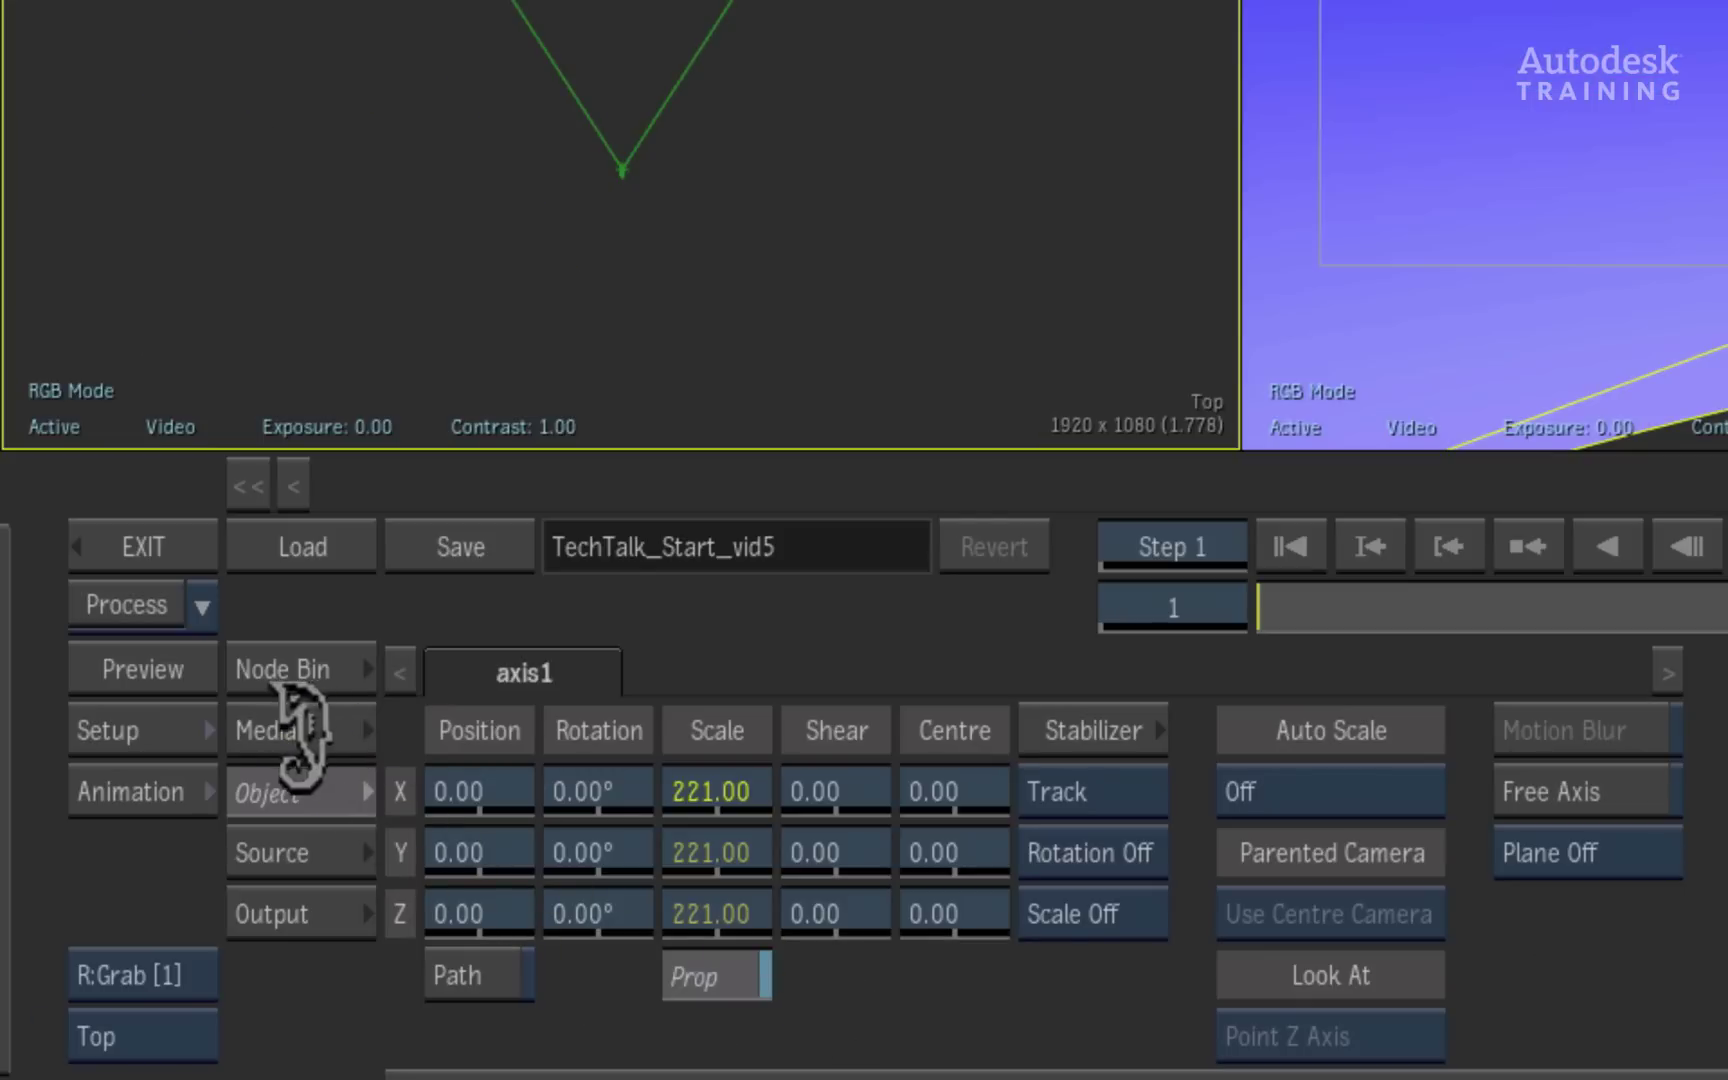
- Add the dot pattern media as image2 under axis2 and preview it across frames
click(154, 913)
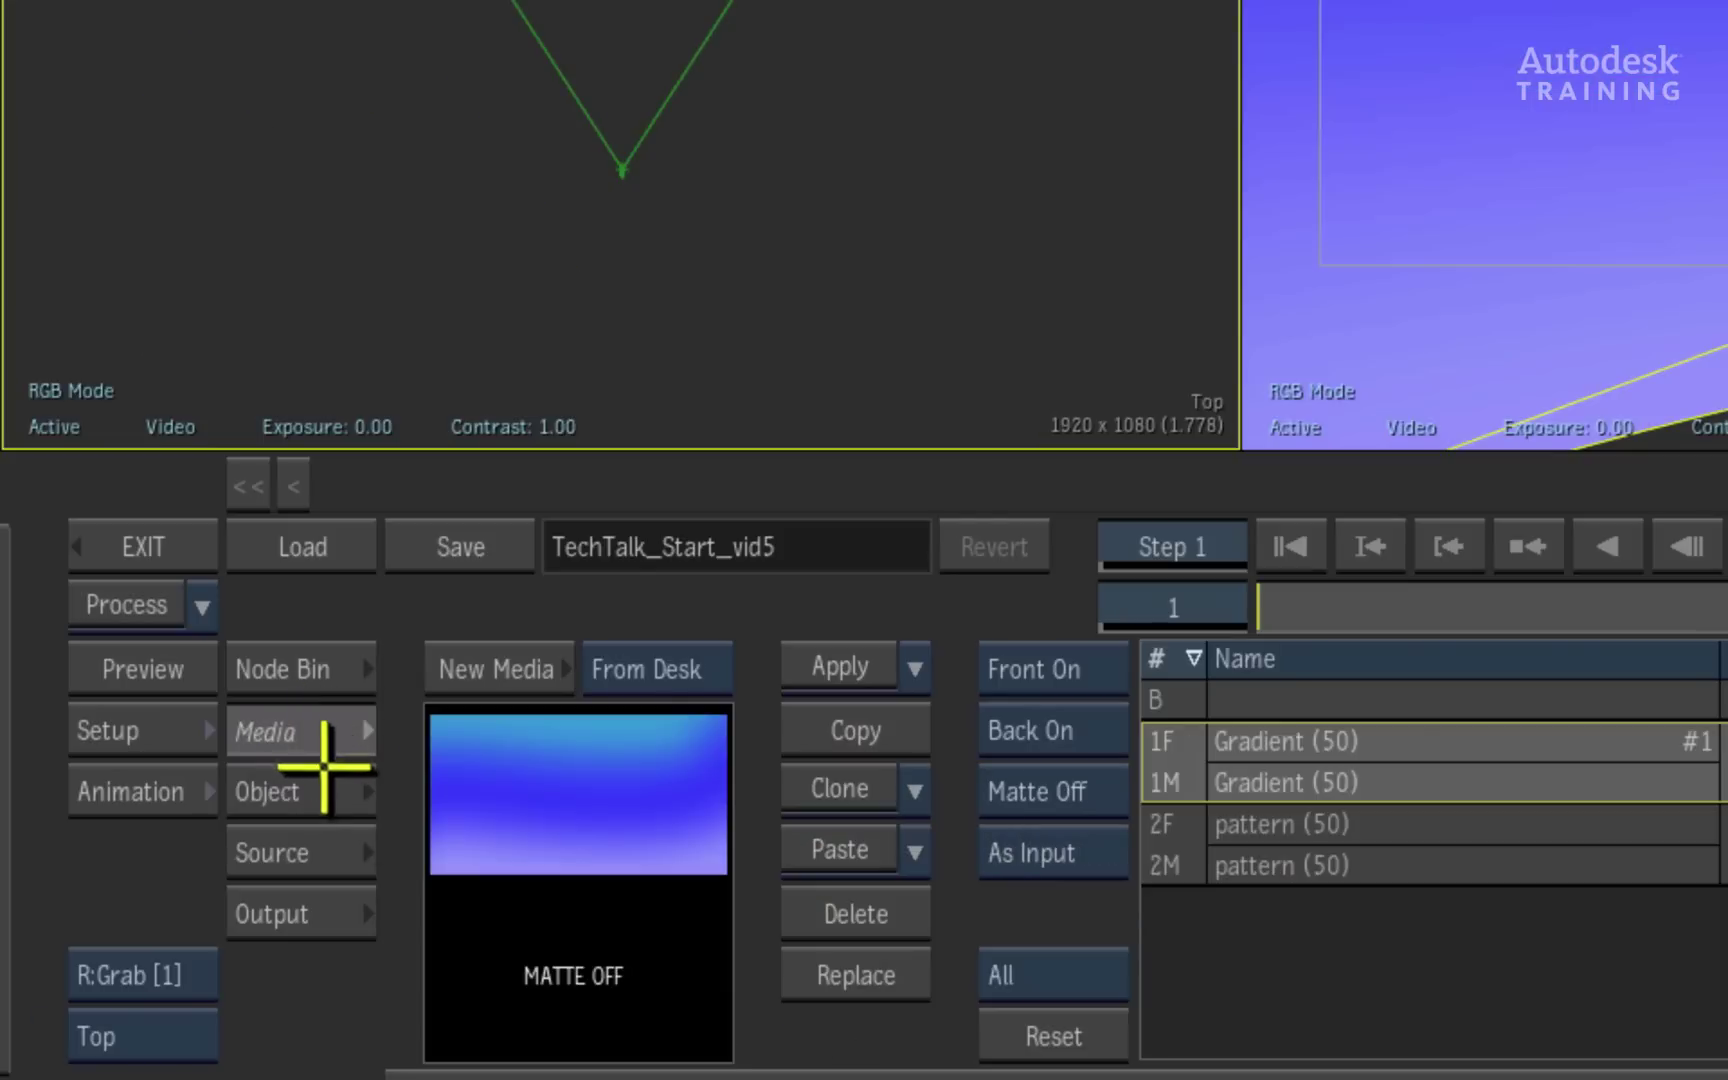
click(1162, 826)
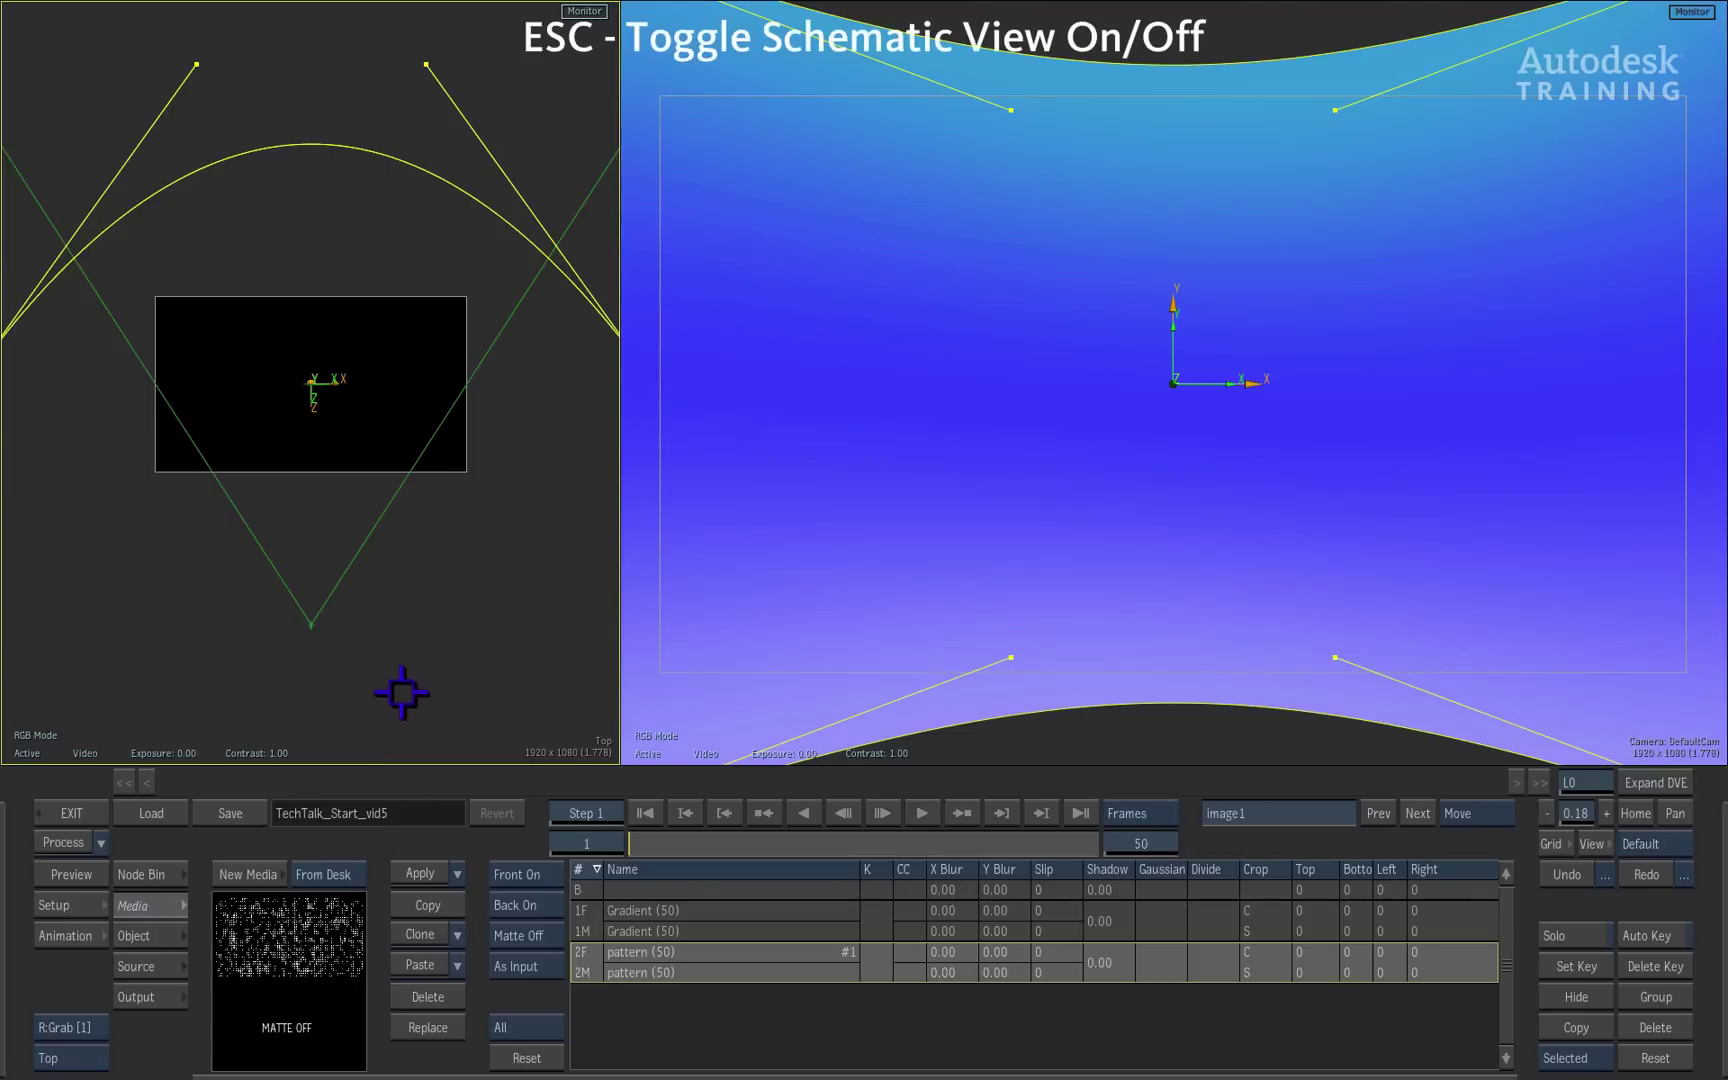
key(Escape)
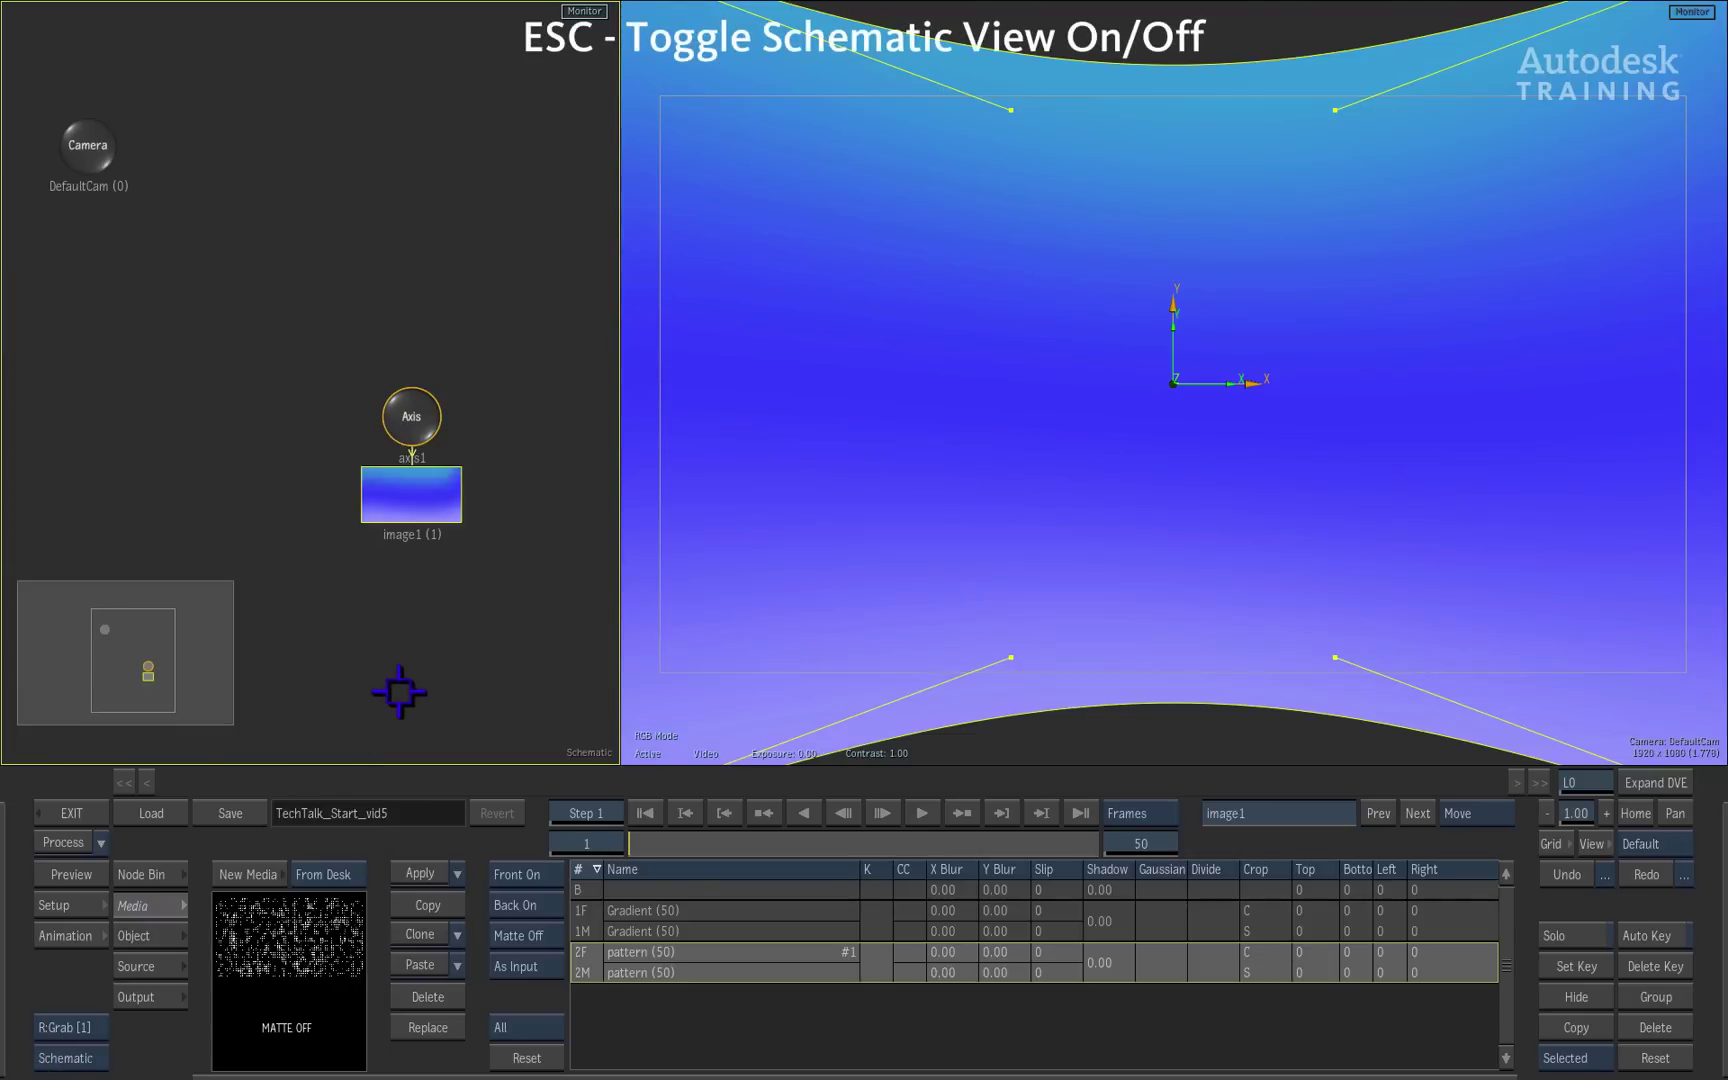
mouse_move(154, 679)
mouse_down()
mouse_move(145, 692)
mouse_move(179, 684)
mouse_up()
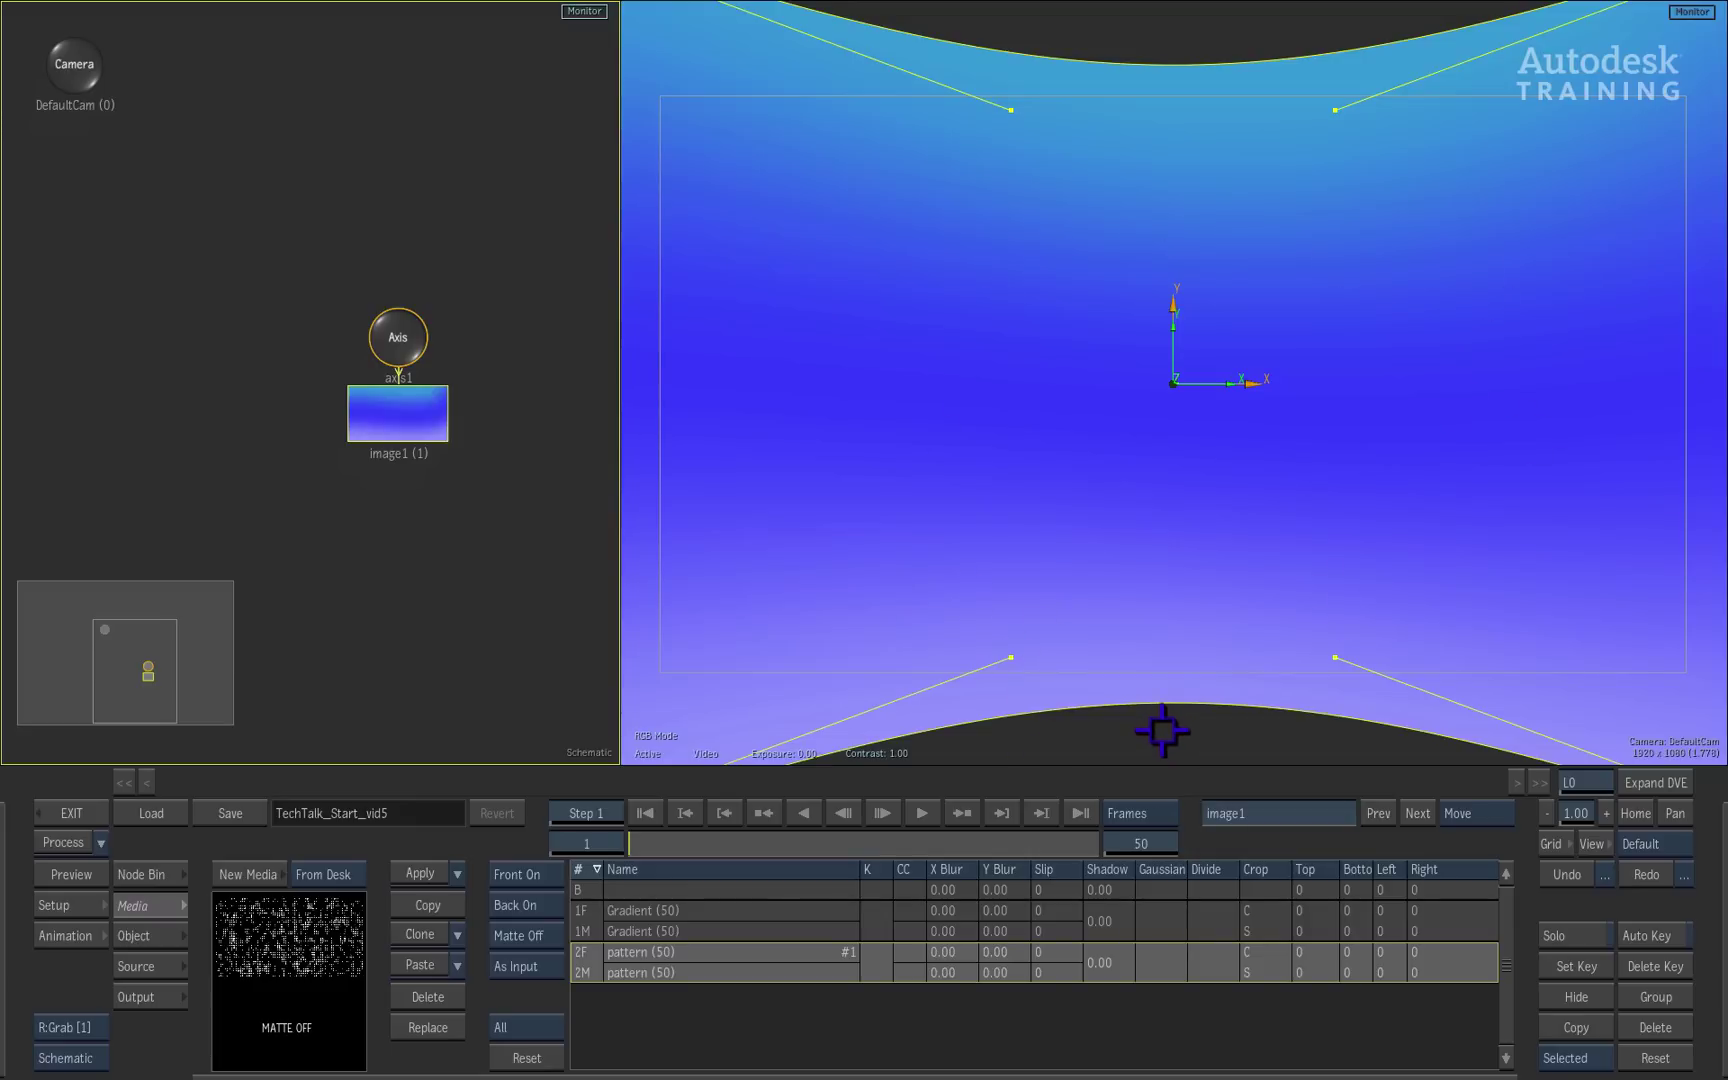
click(301, 939)
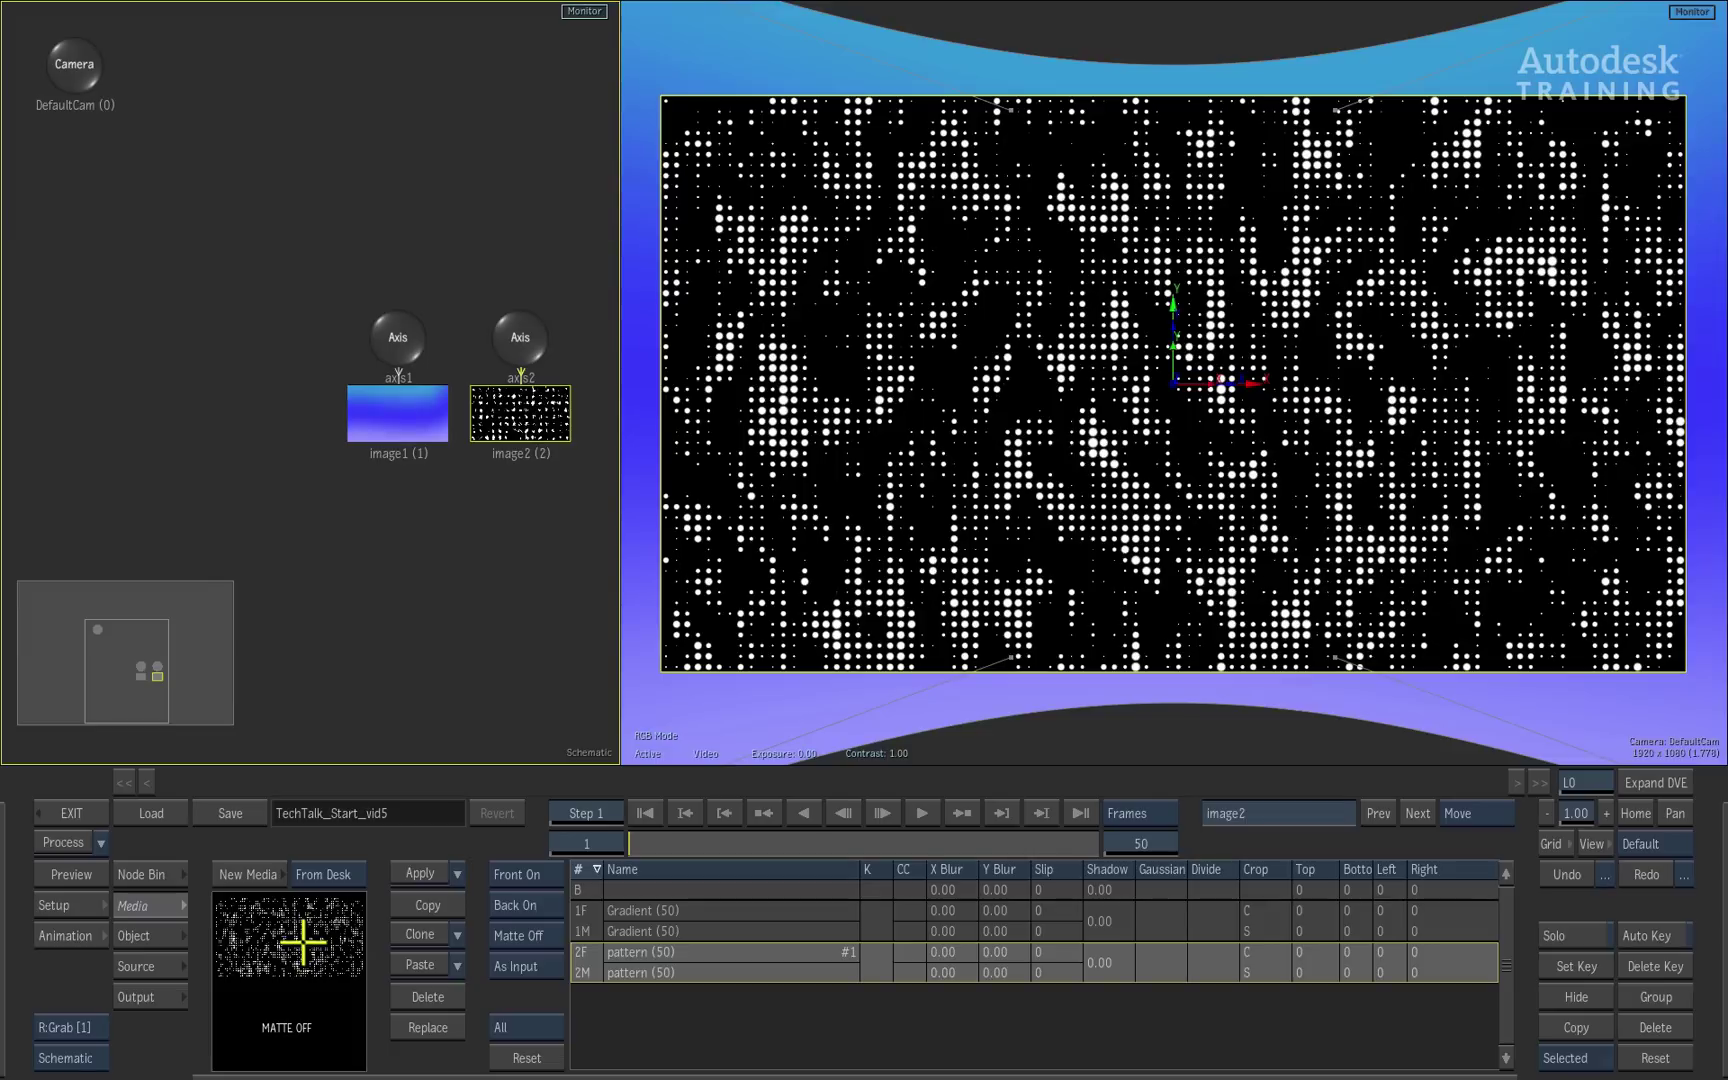
drag(148, 710, 150, 687)
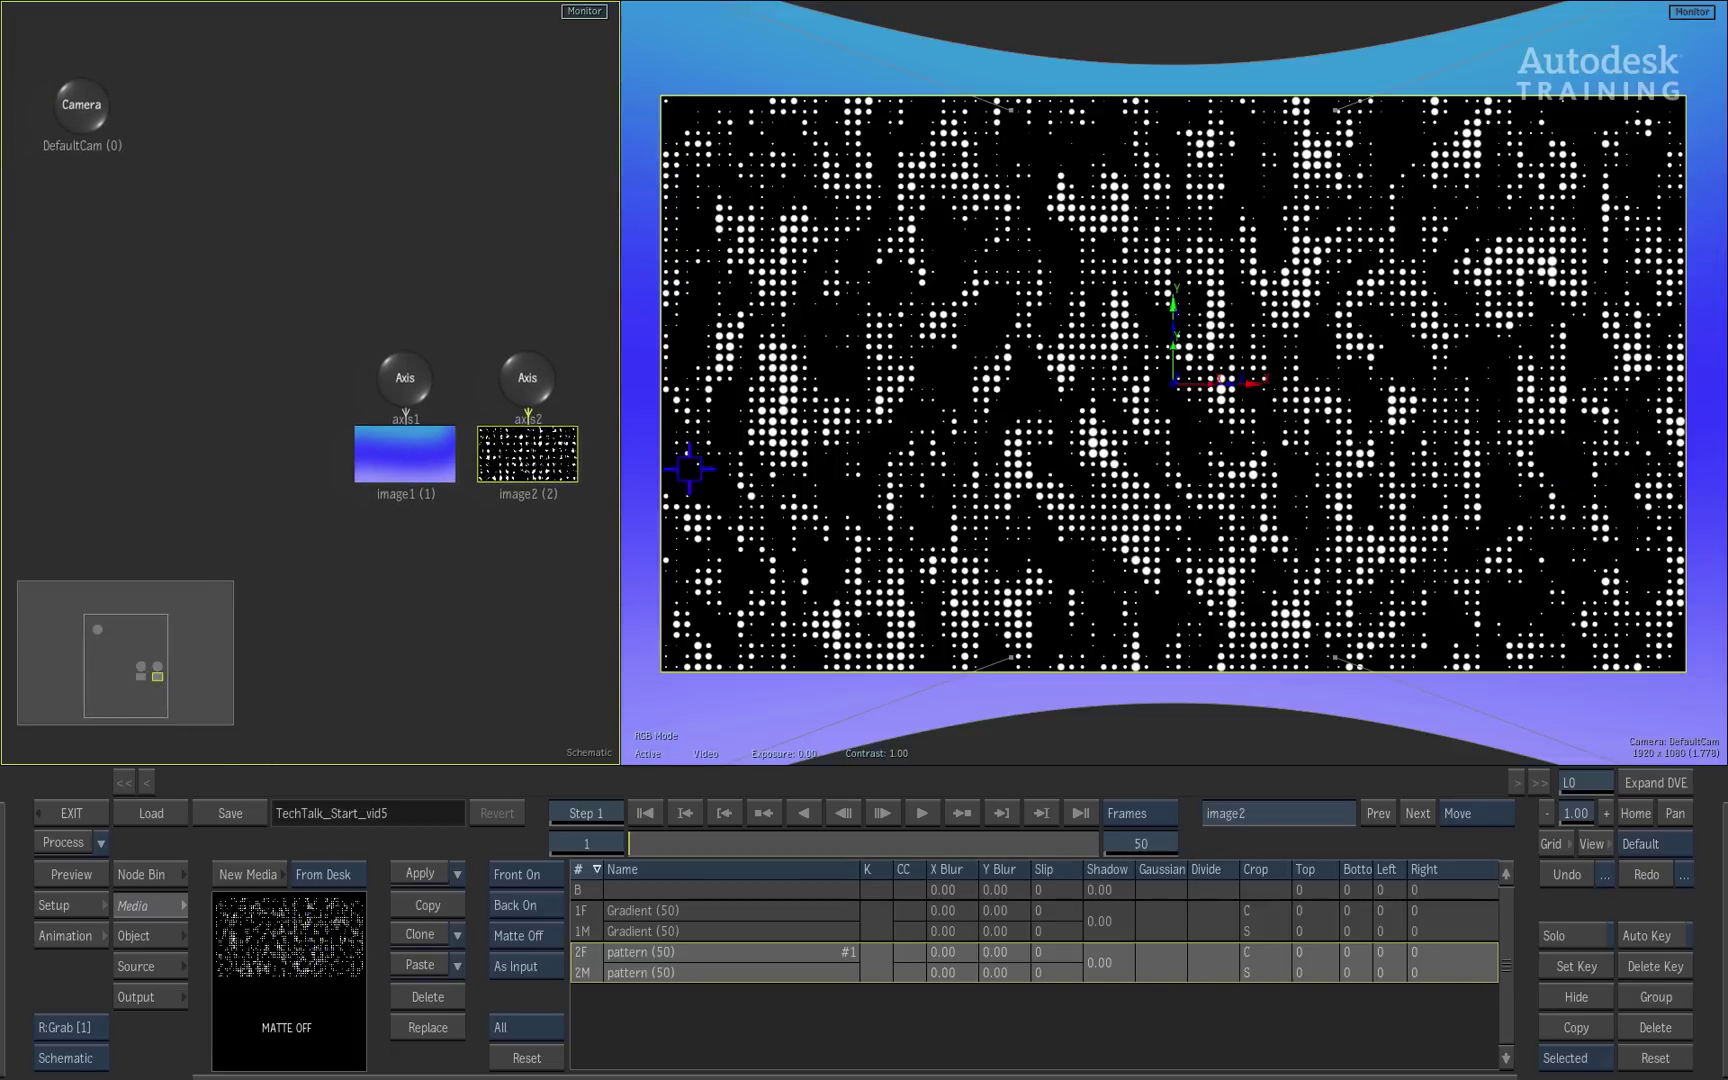
drag(668, 846, 478, 868)
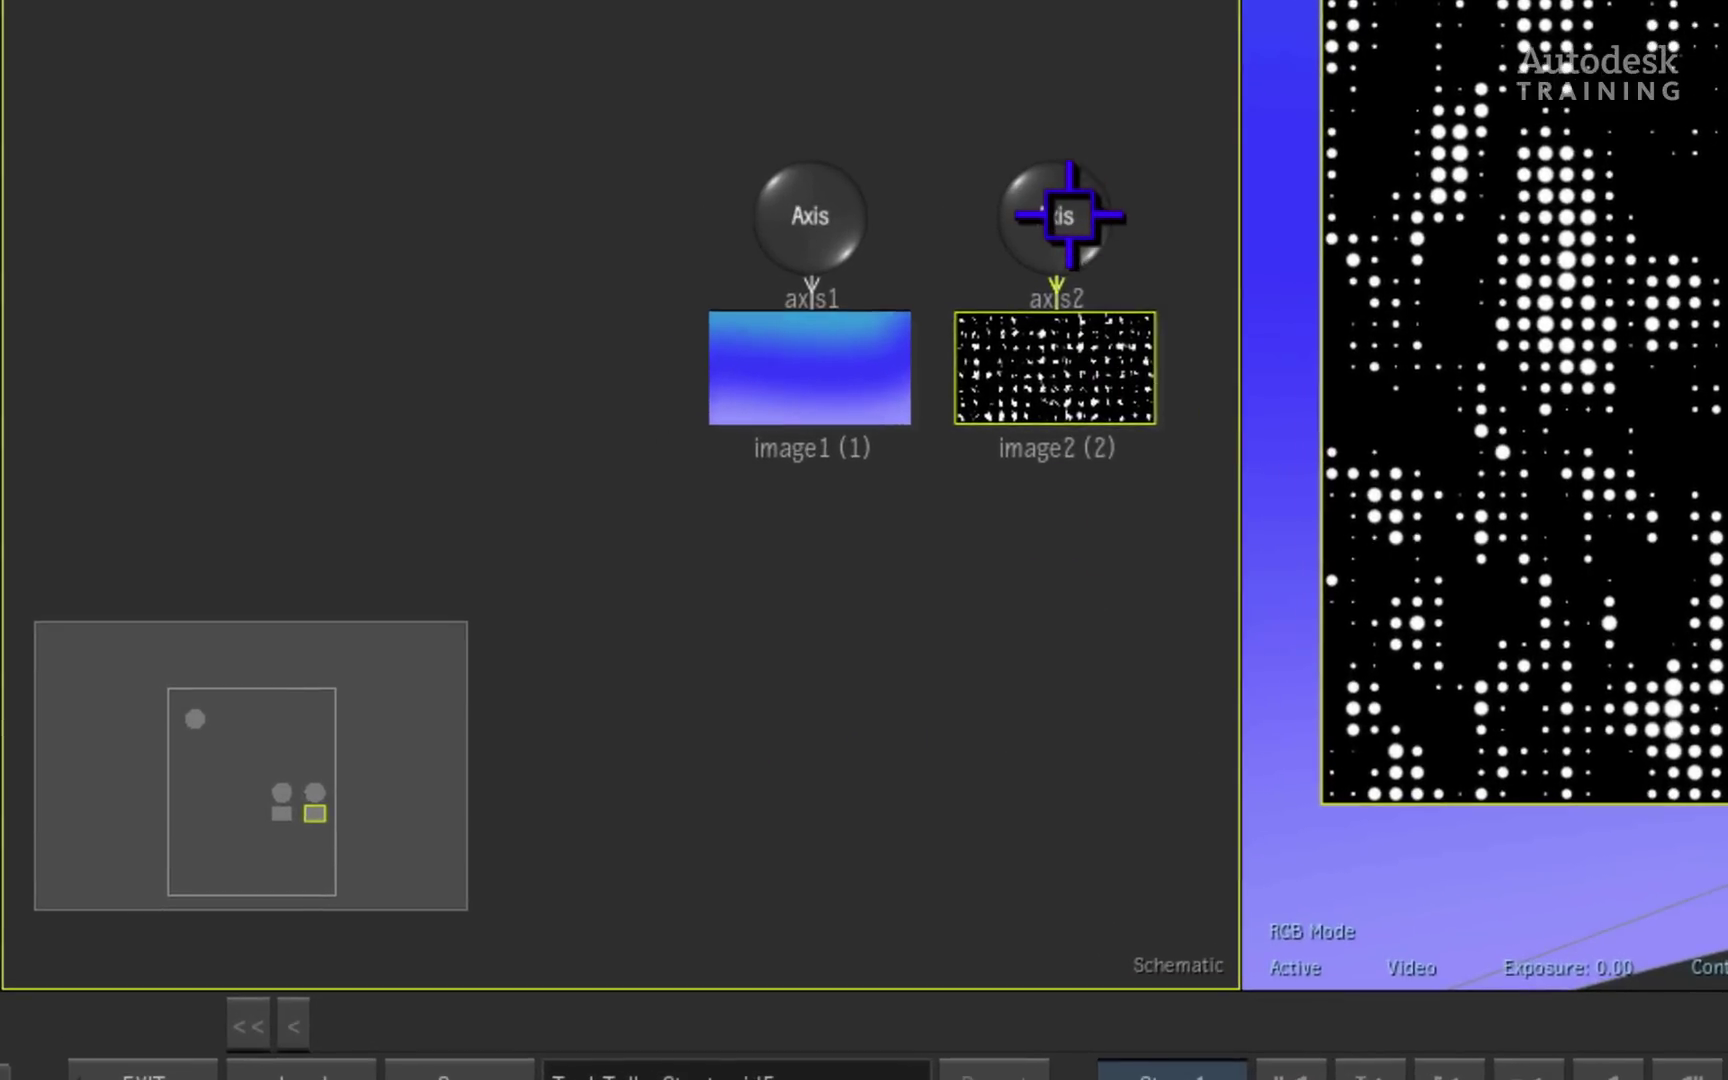
- Delete the pattern's axis2 branch, set copy mode to Branch, and duplicate axis1 with image1
drag(1069, 215, 1037, 1075)
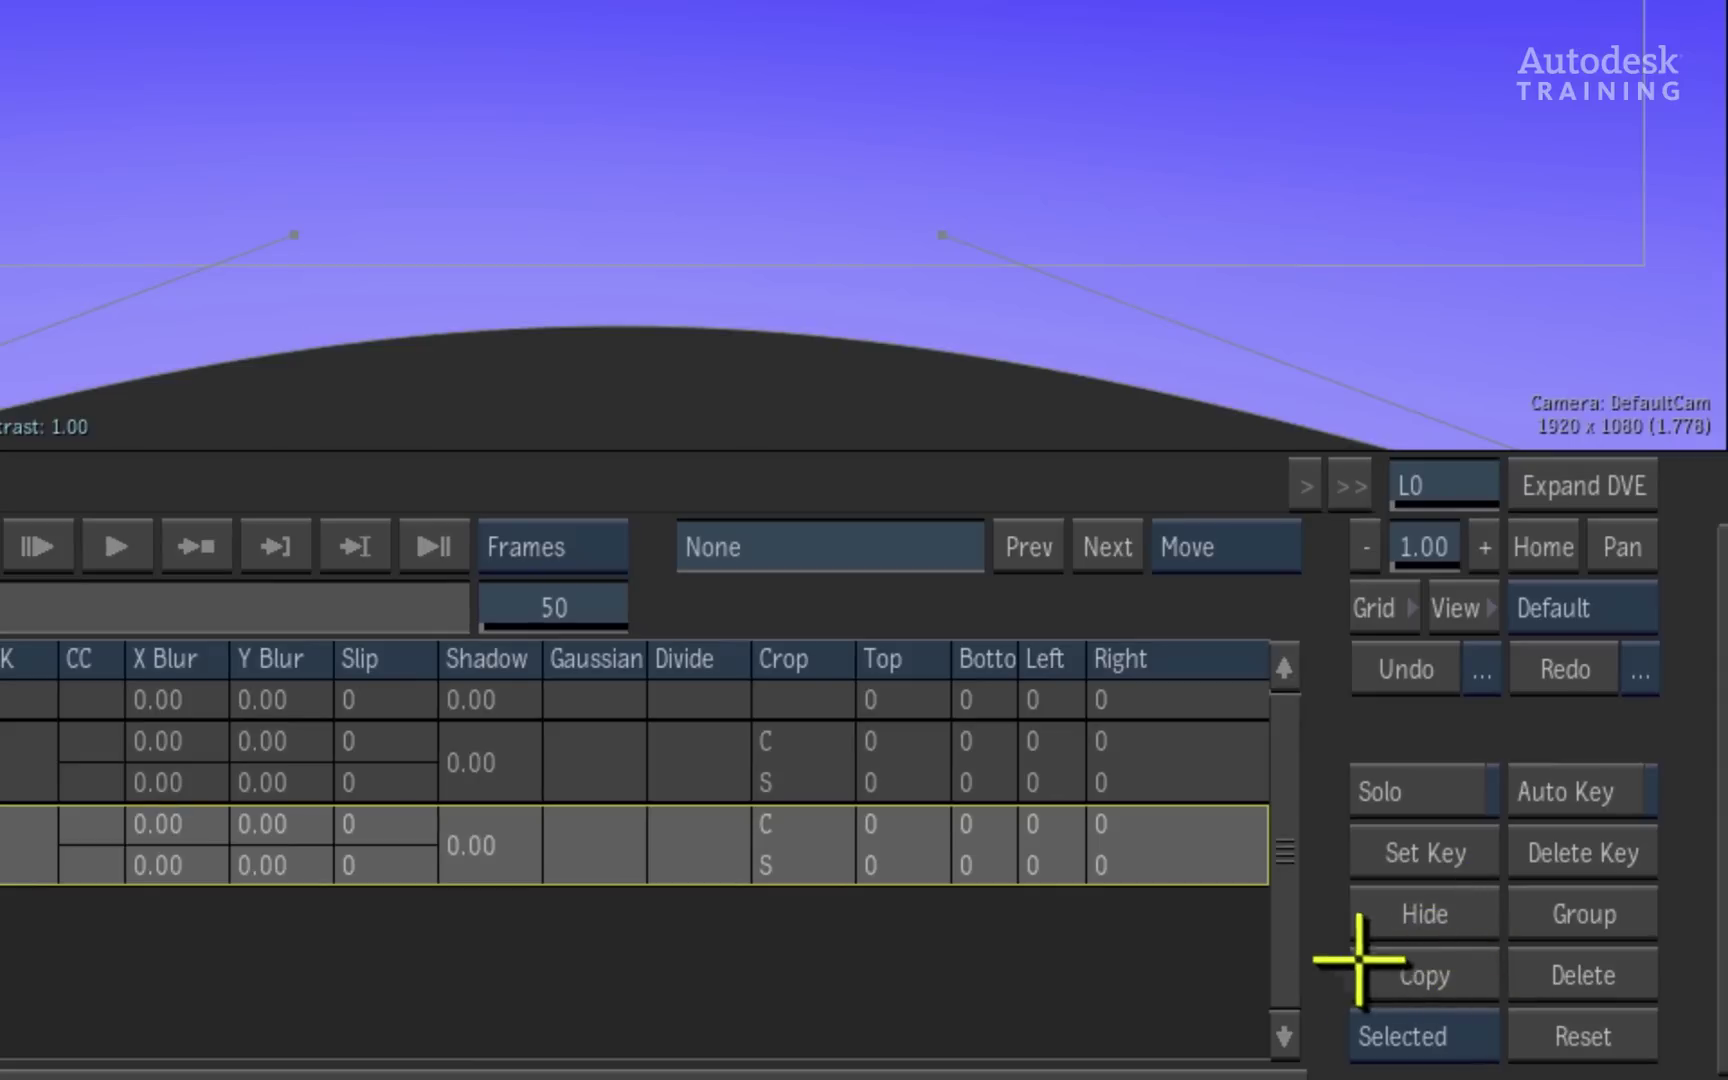
click(1477, 1038)
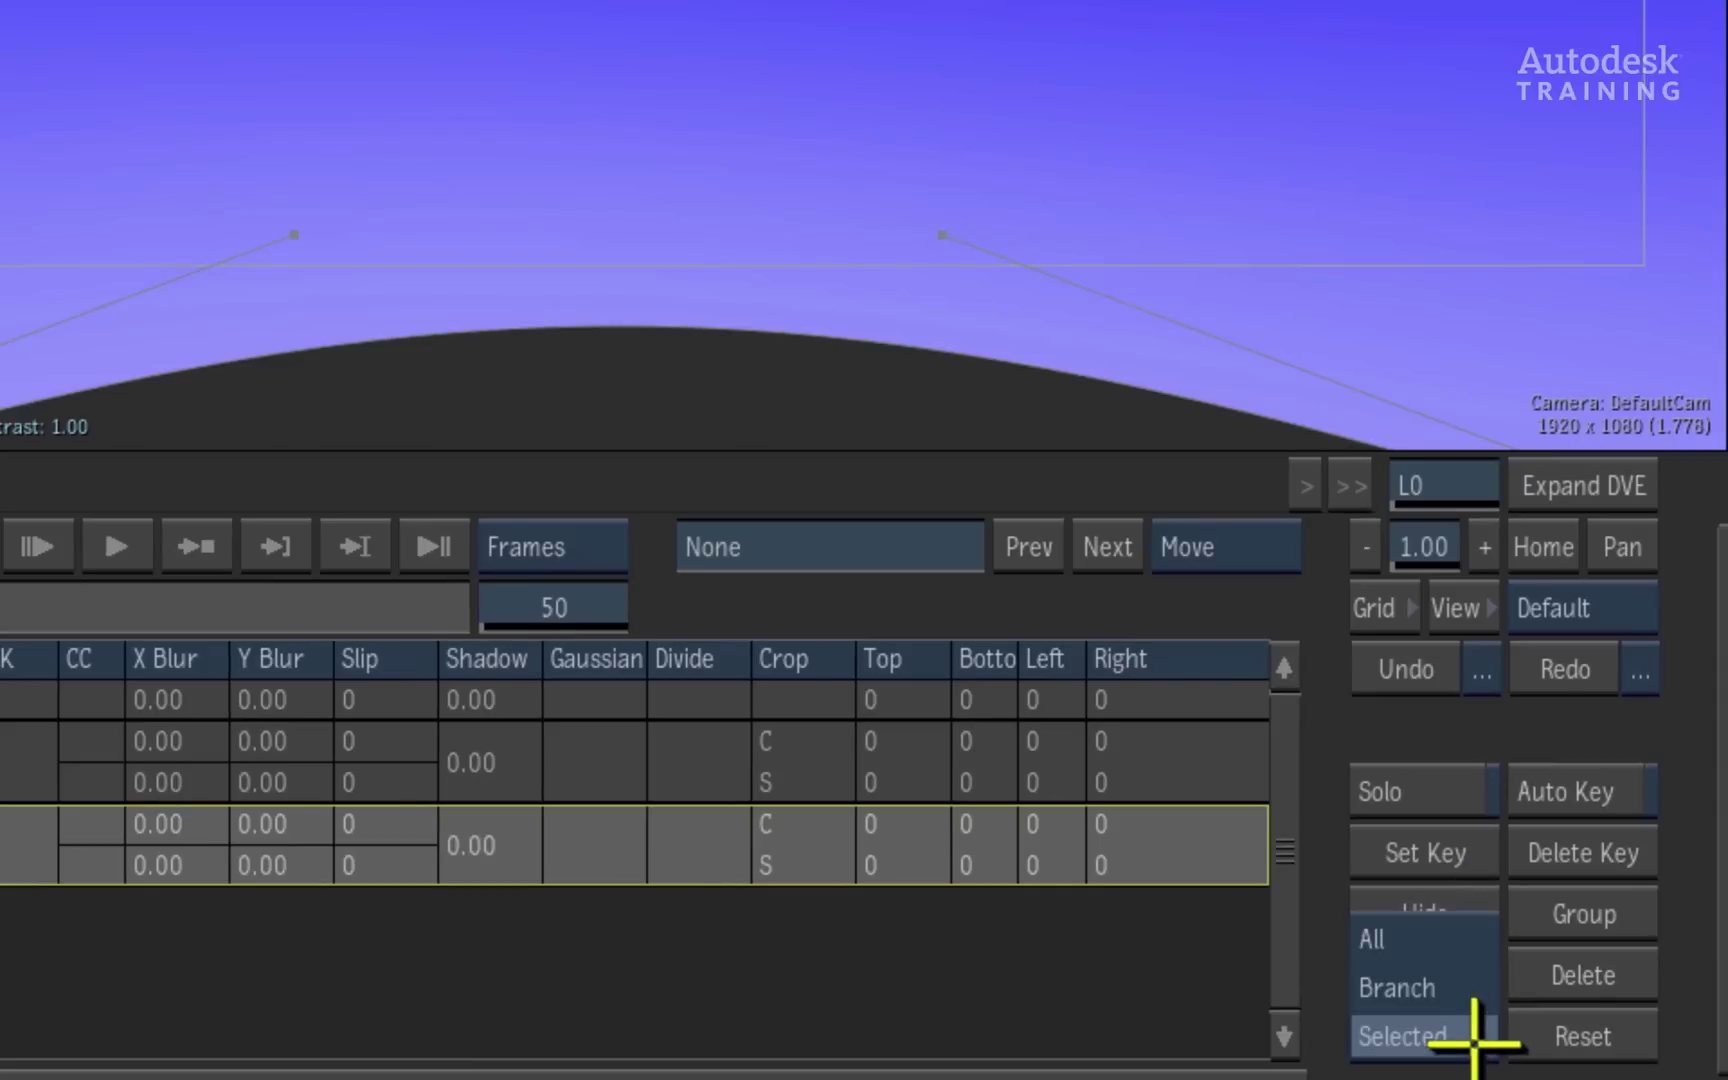
click(1470, 984)
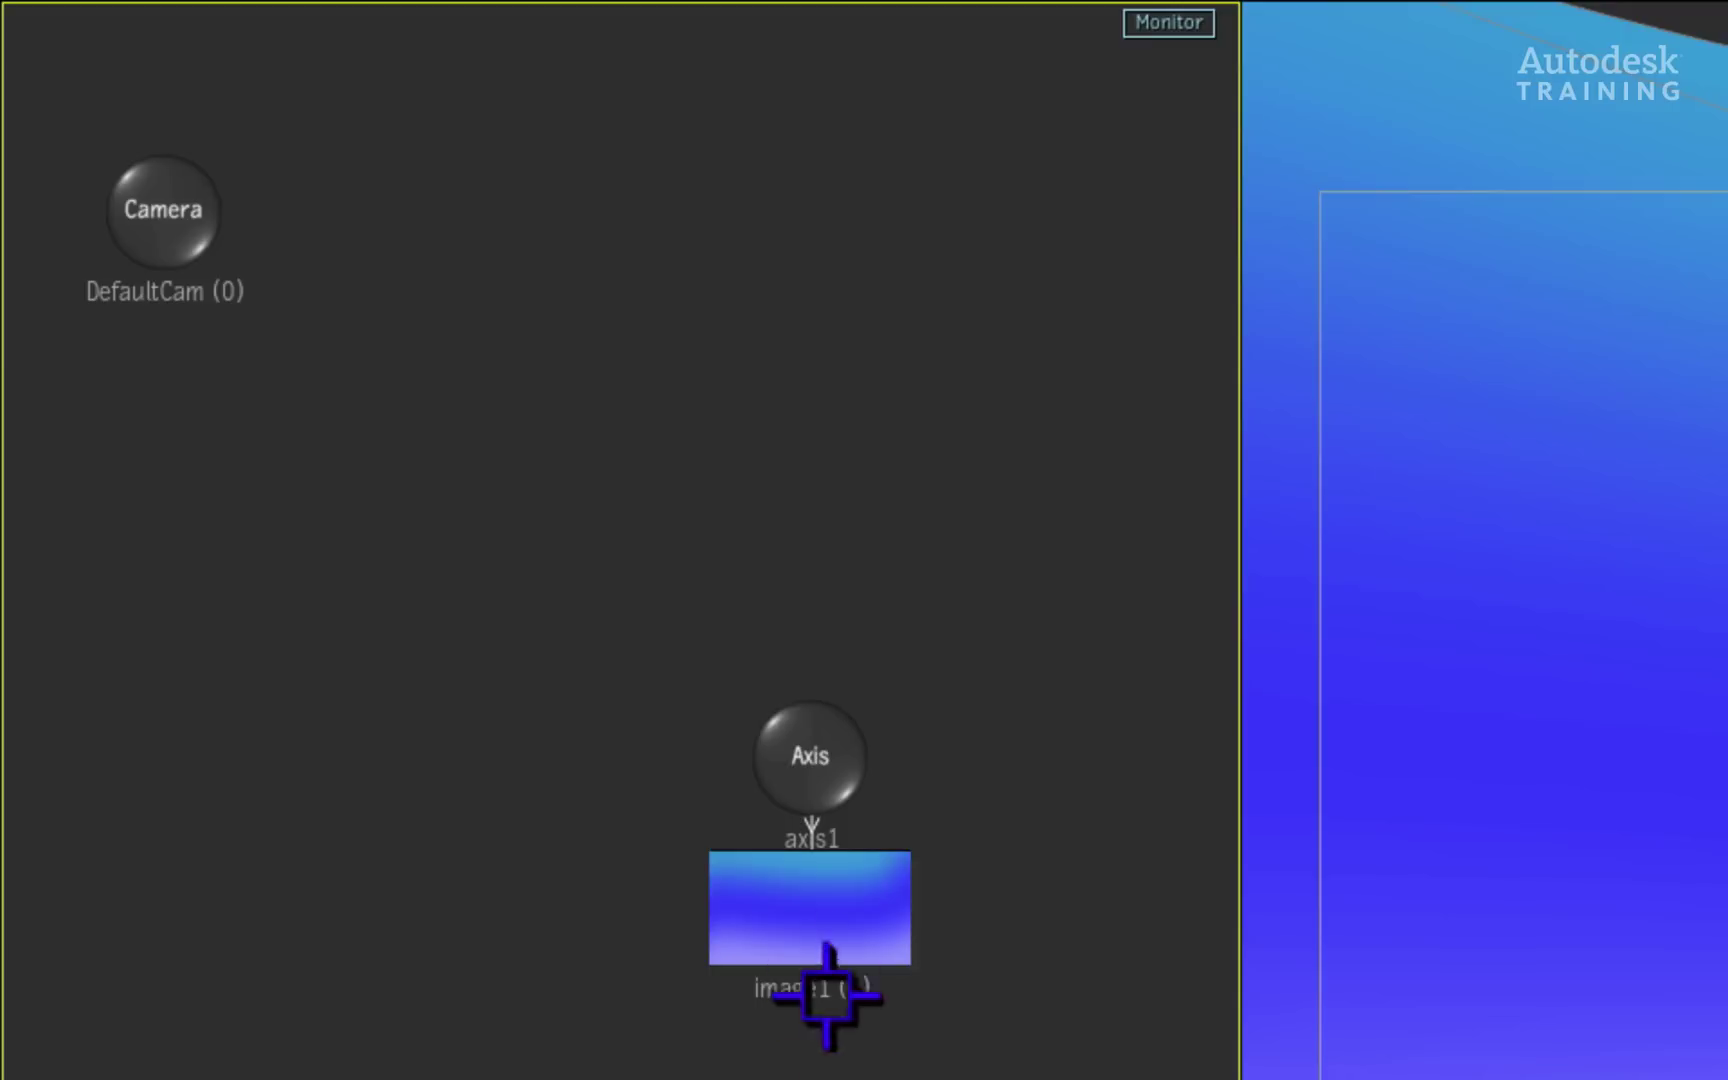
mouse_move(818, 752)
mouse_down()
mouse_move(805, 670)
mouse_move(808, 752)
mouse_up()
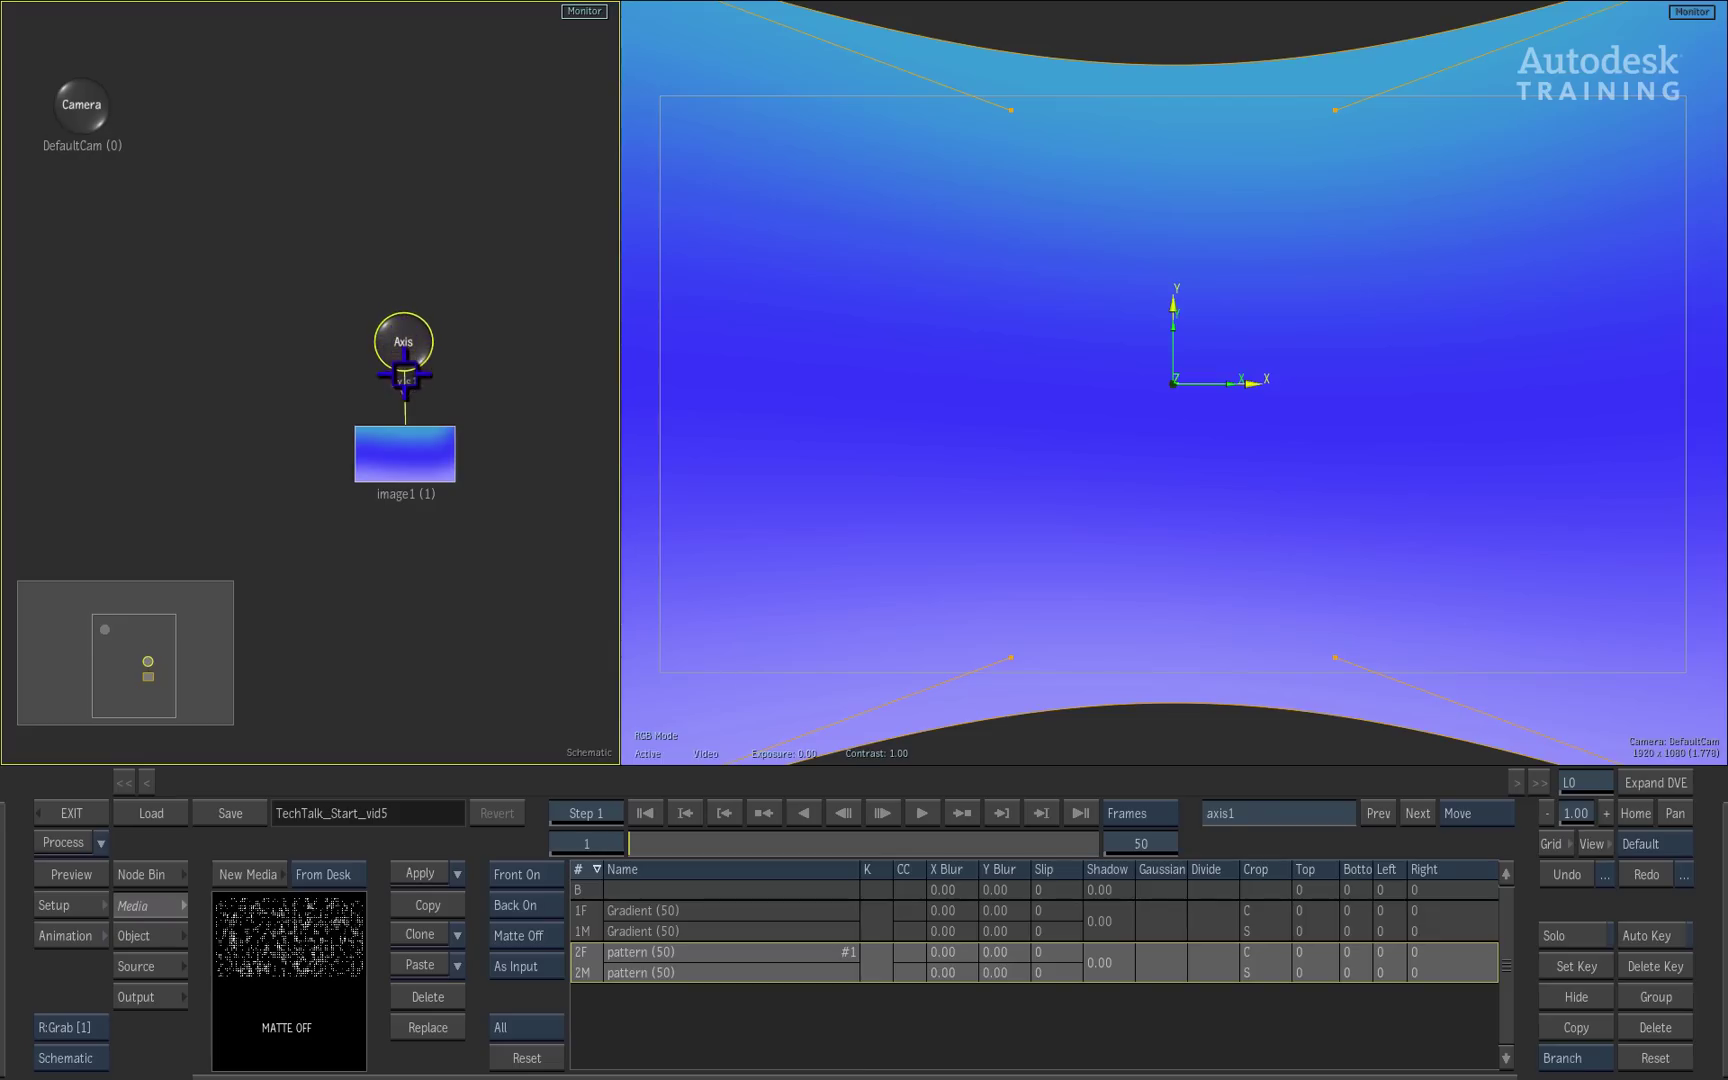
click(1582, 1022)
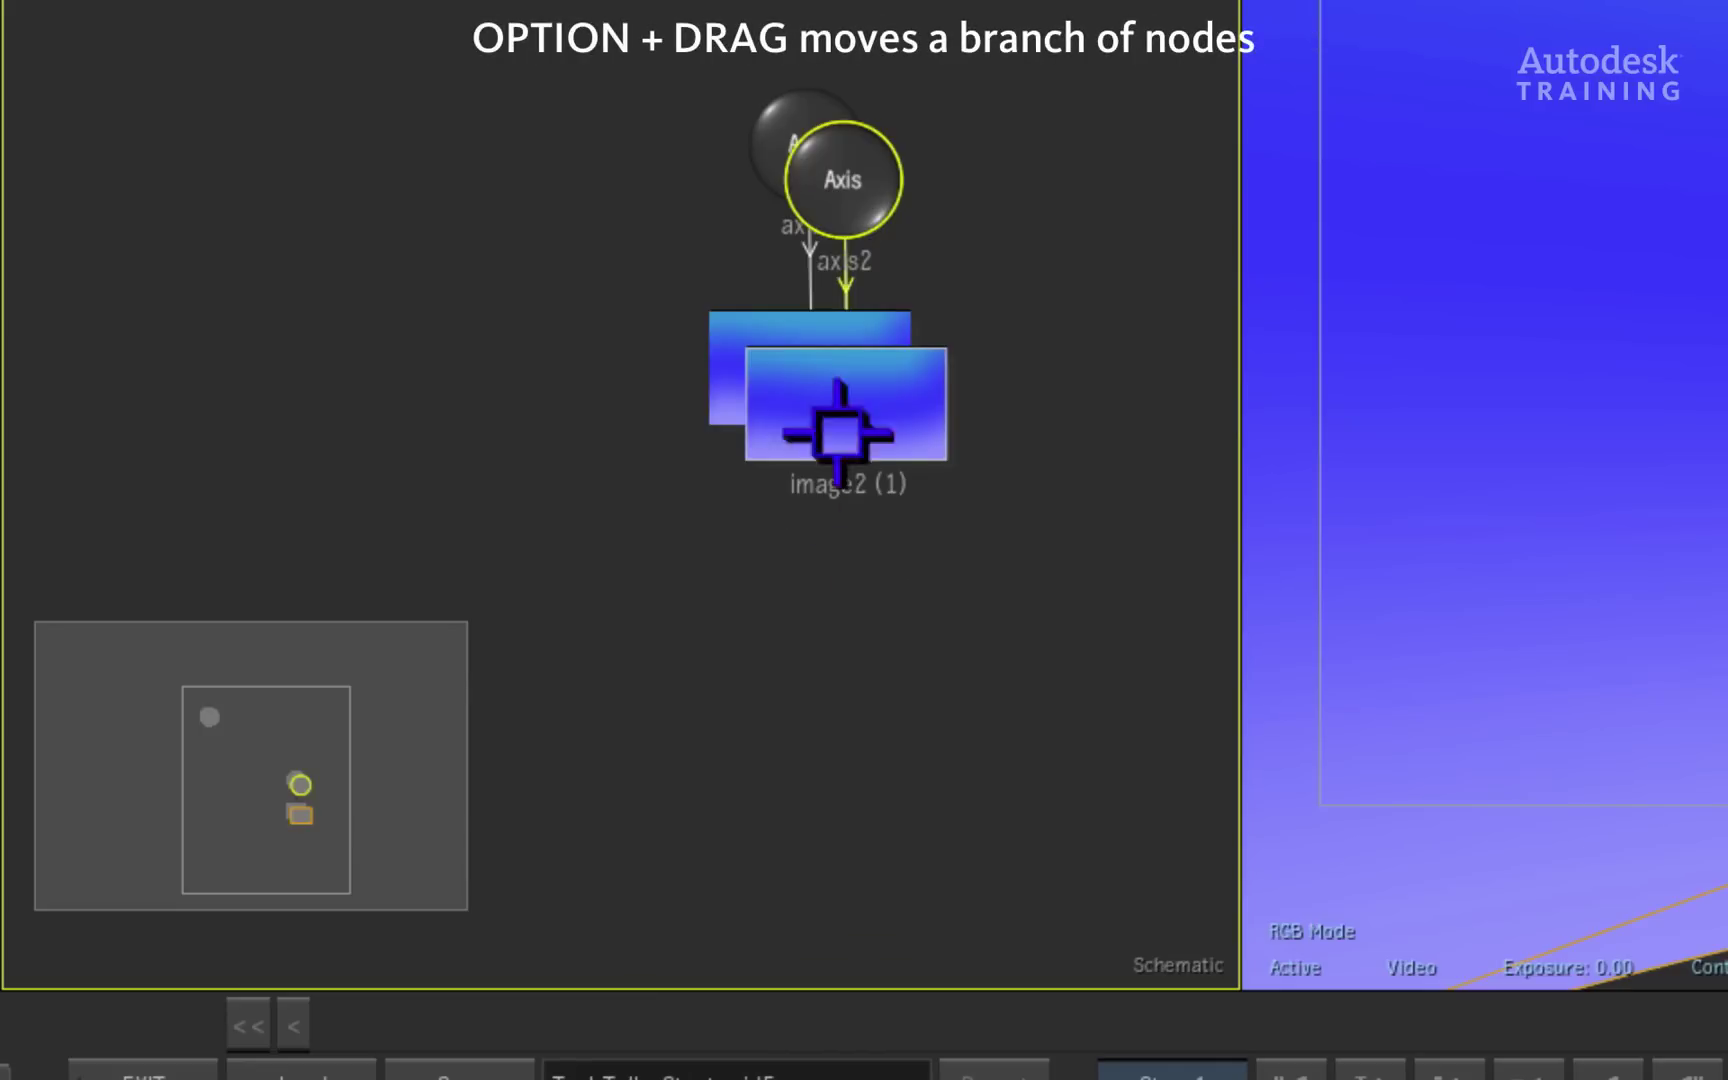
- Move the axis2 branch beside axis1 and replace image2's Gradient media with the dot pattern
drag(831, 178, 1046, 143)
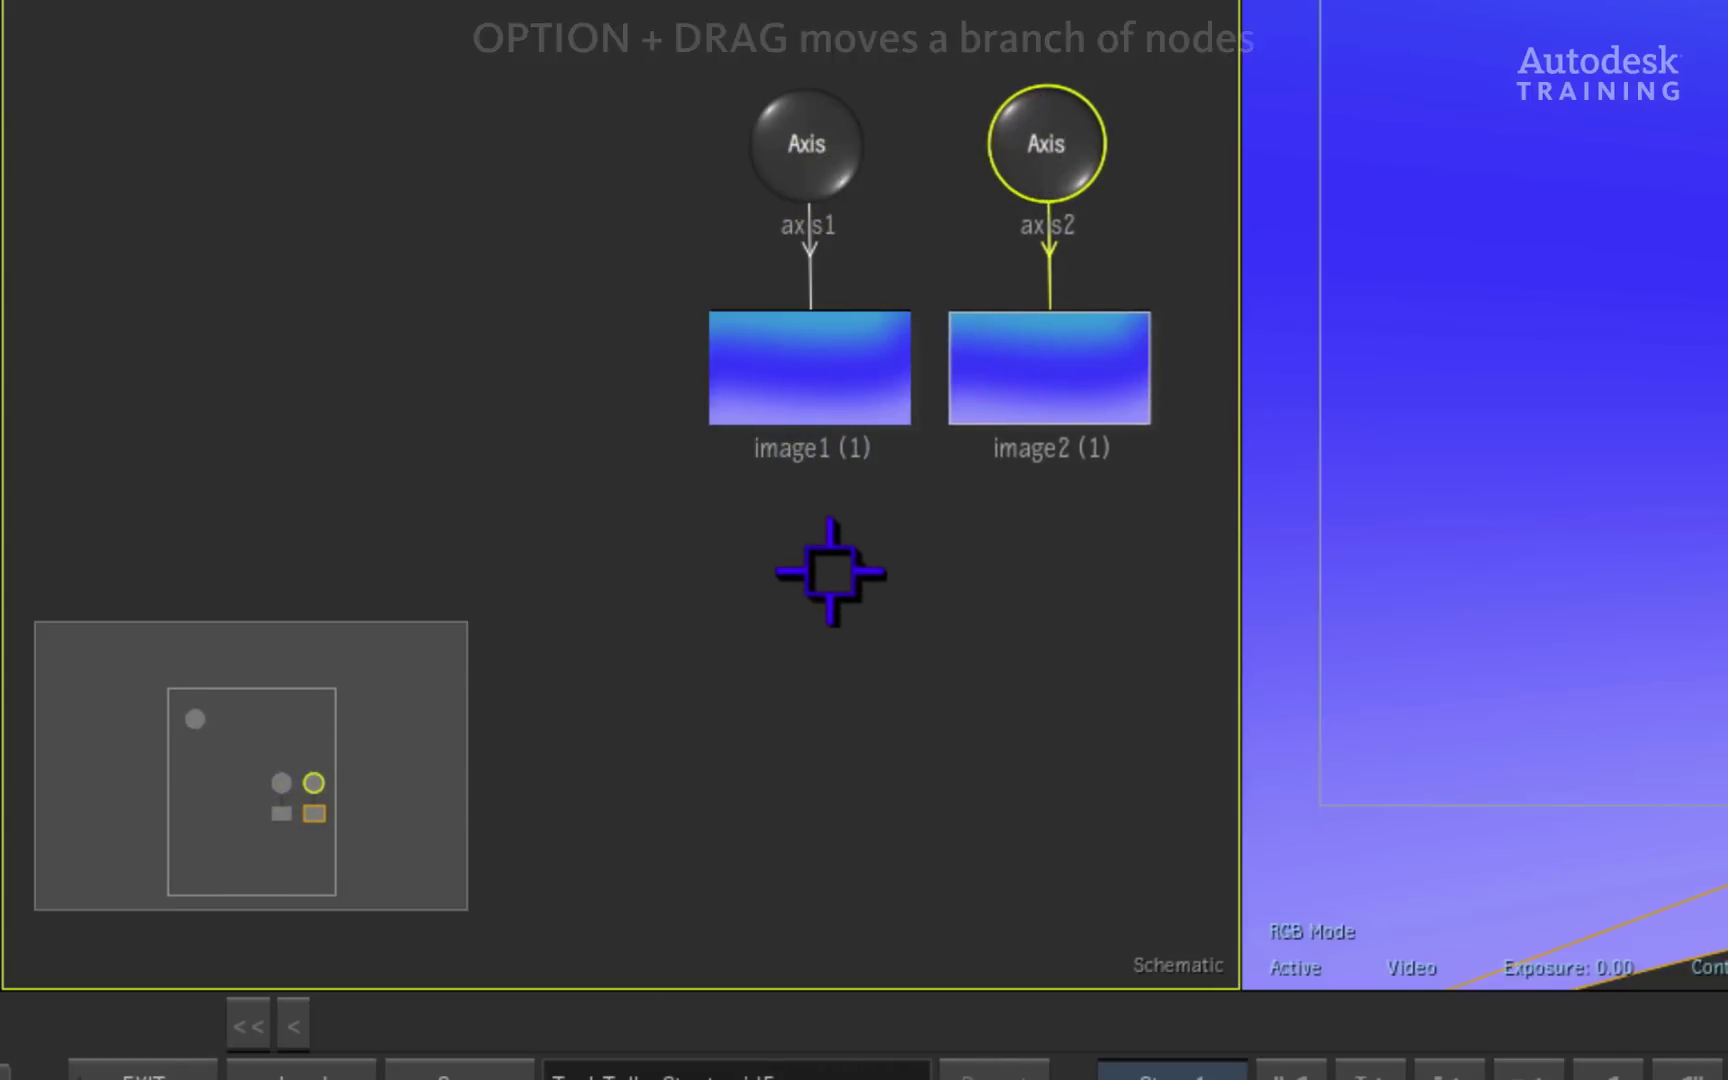
drag(240, 860, 281, 810)
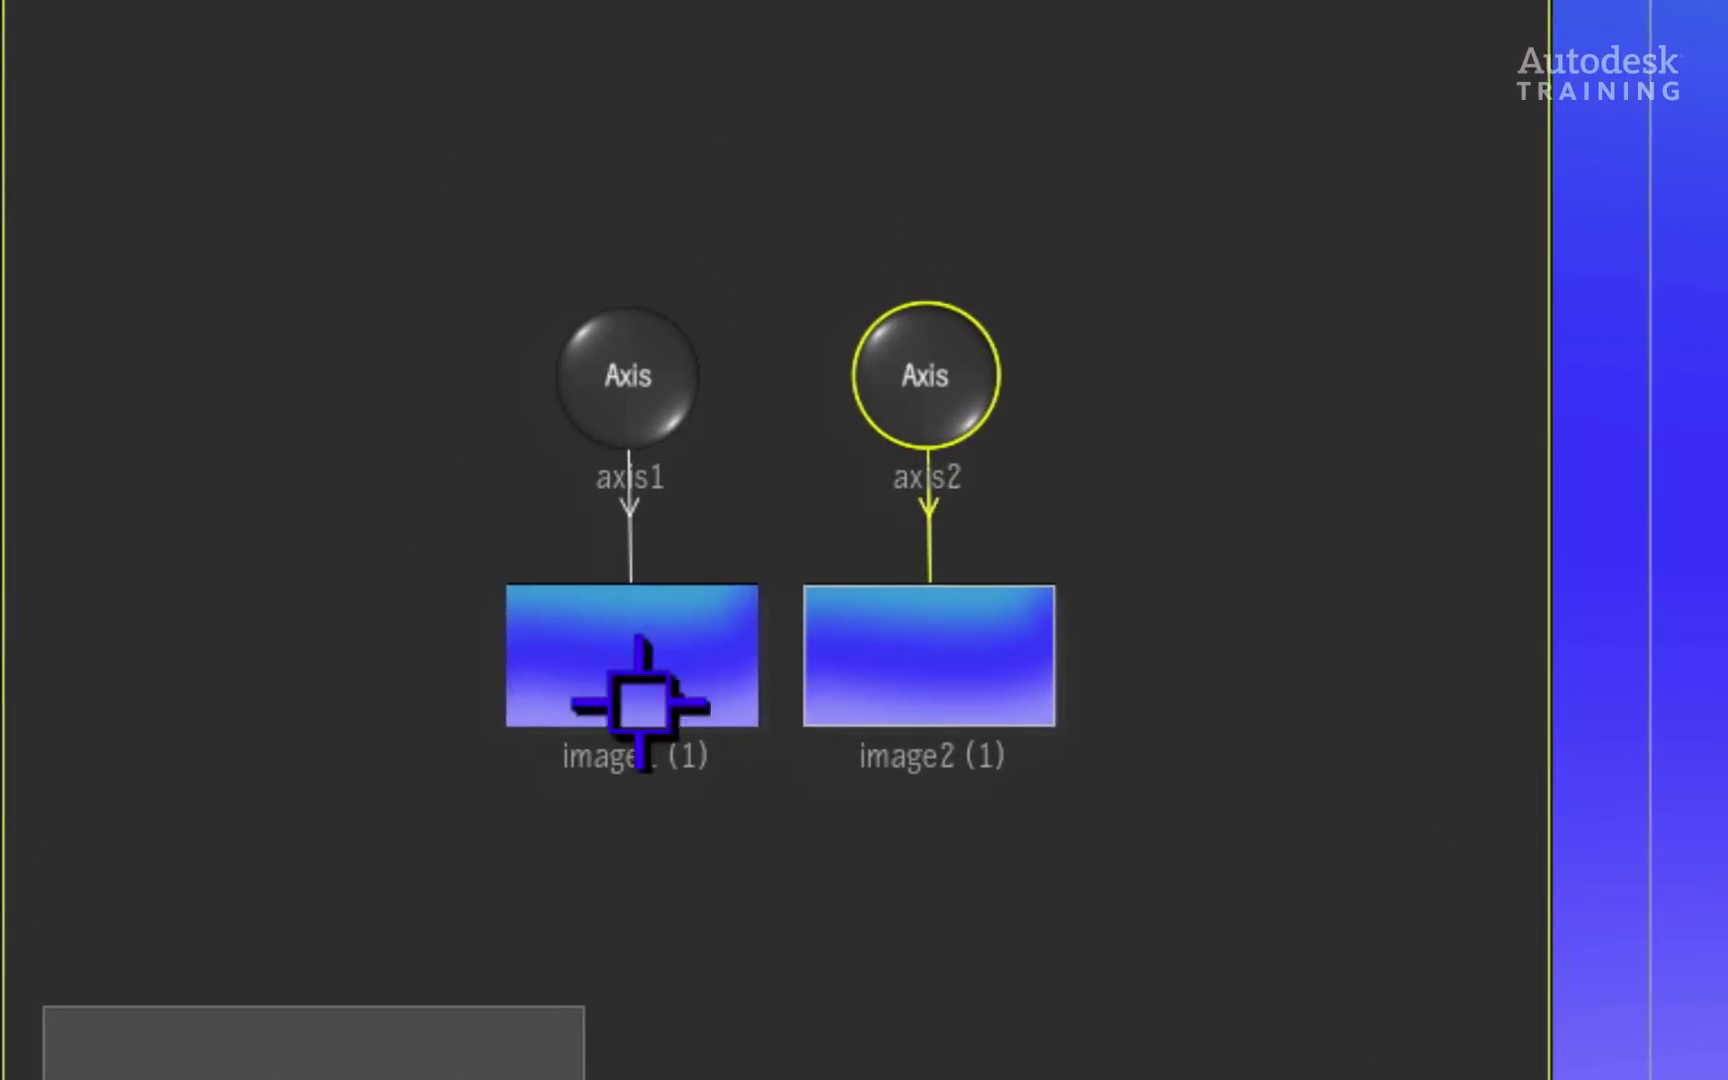
click(955, 655)
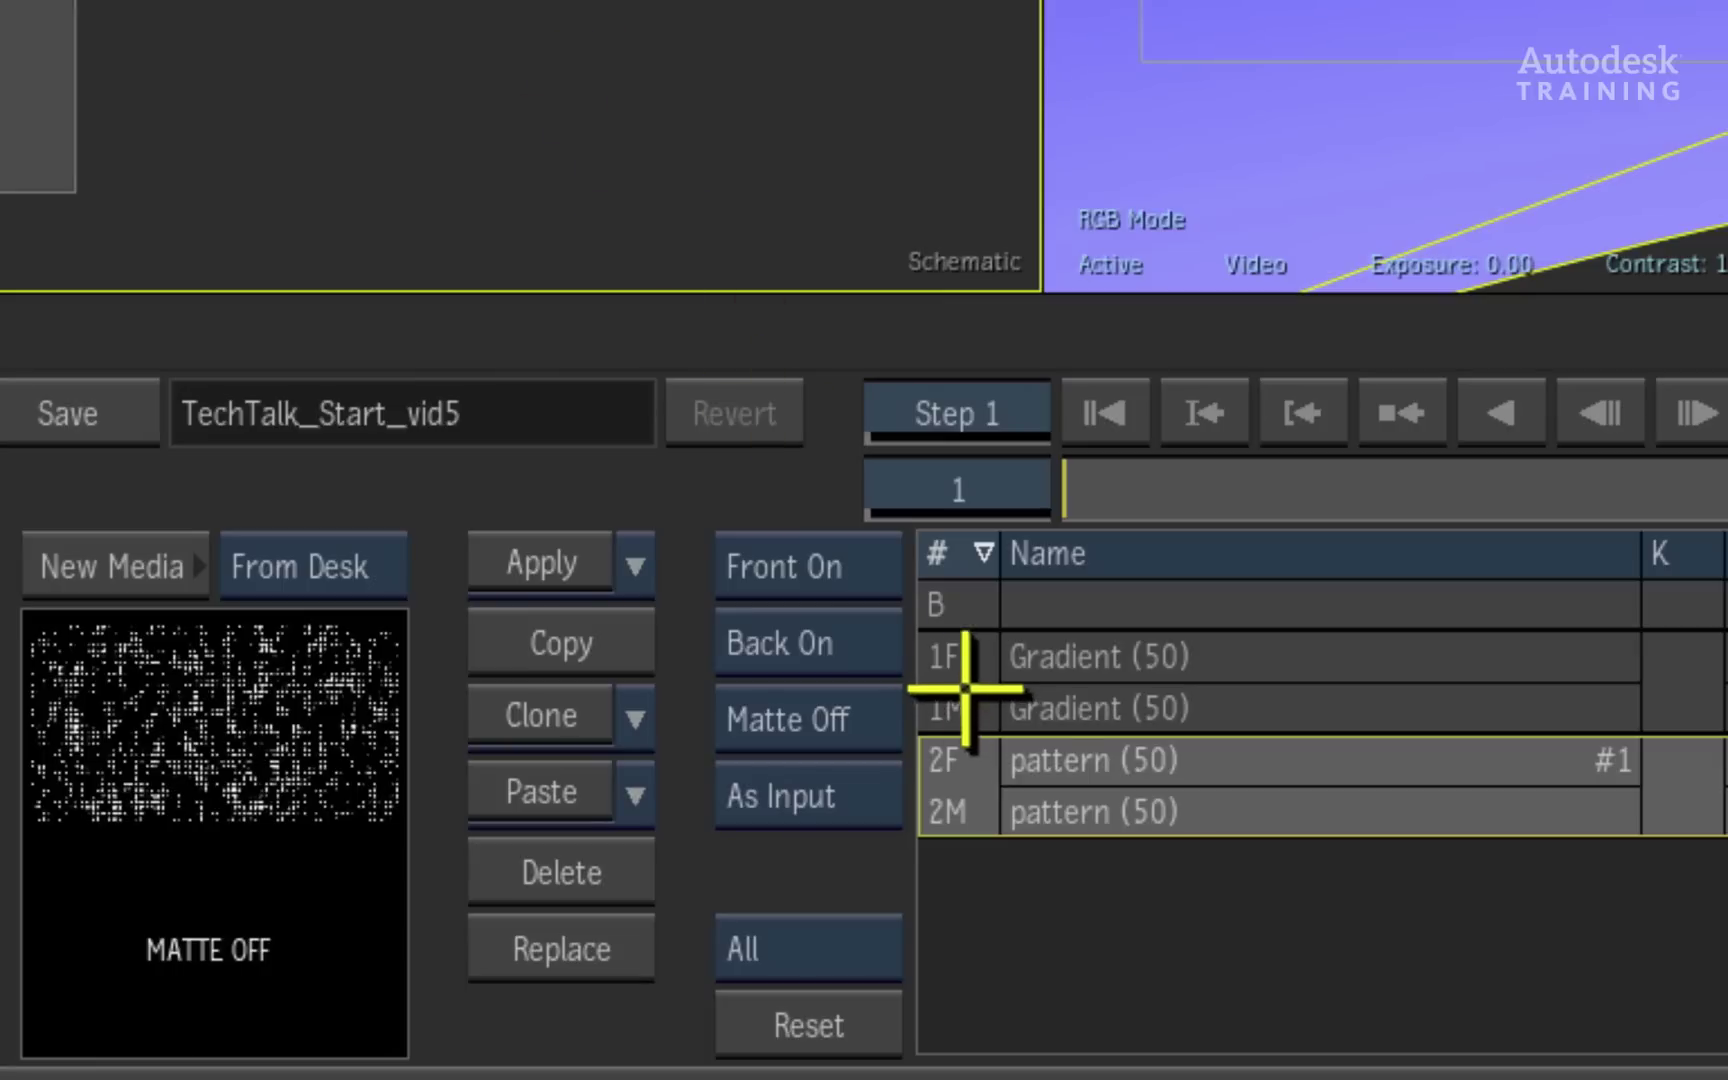
click(960, 670)
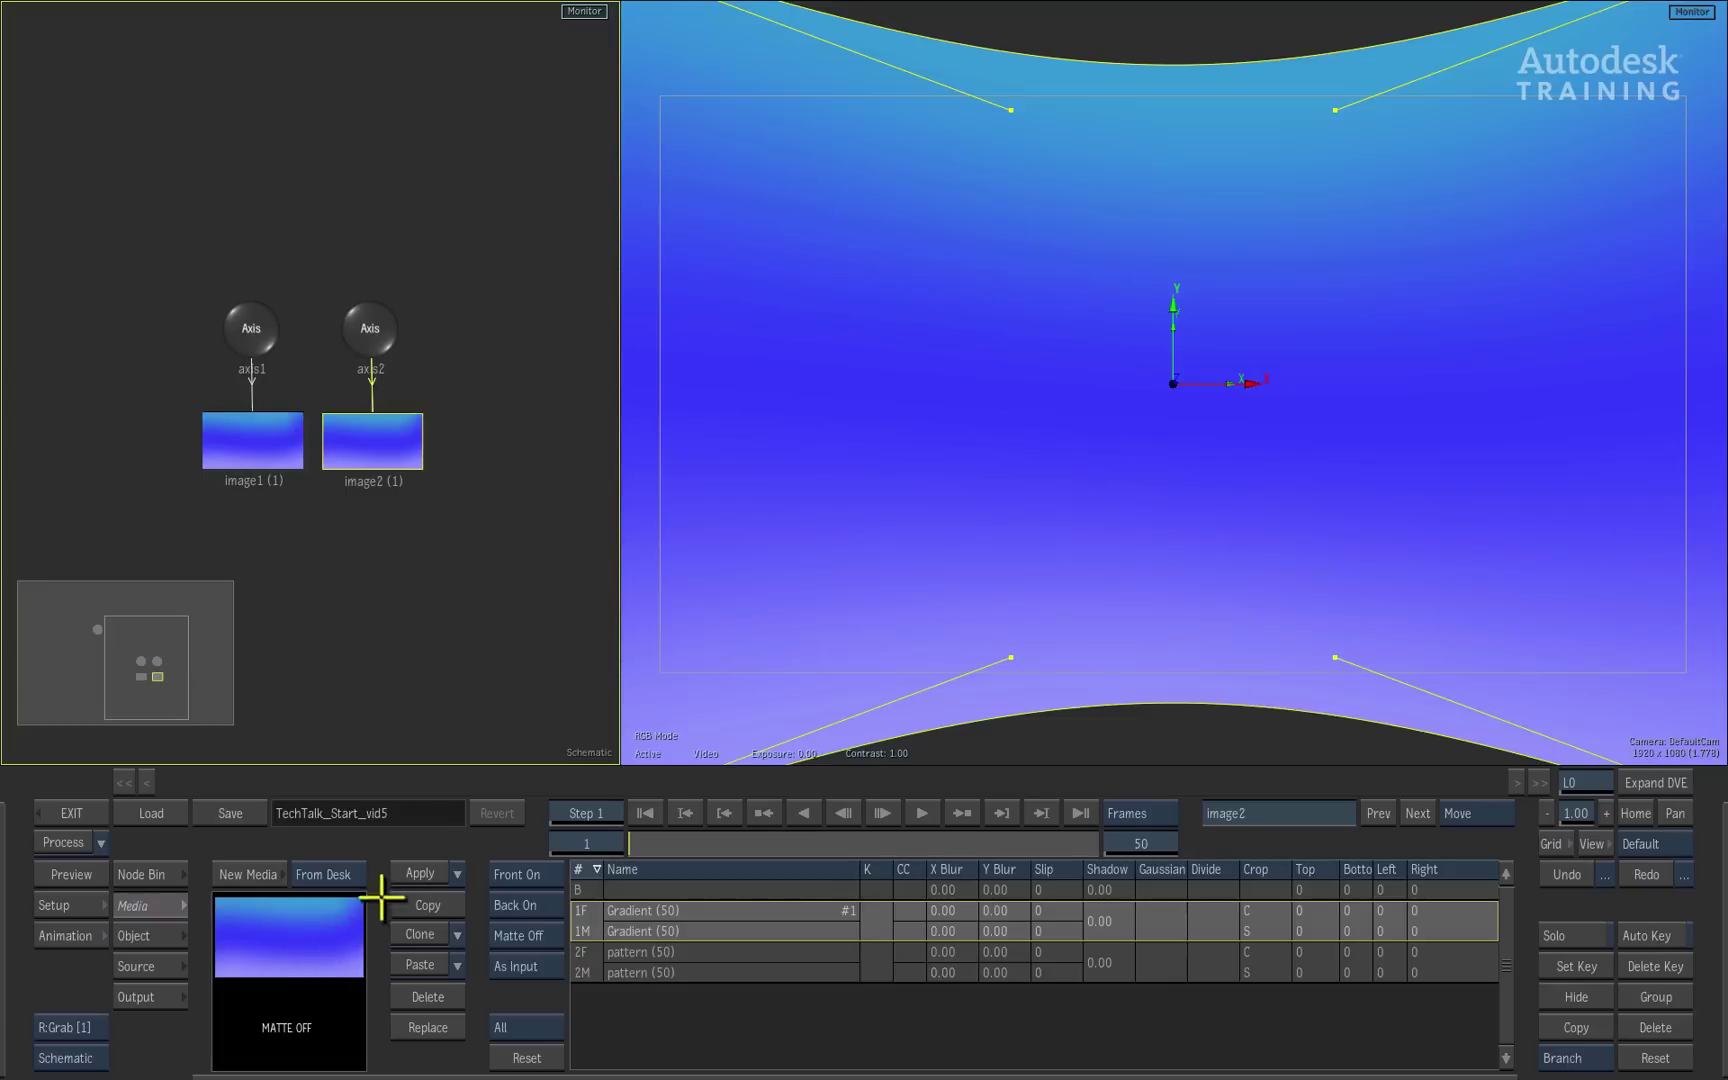
drag(367, 451, 358, 458)
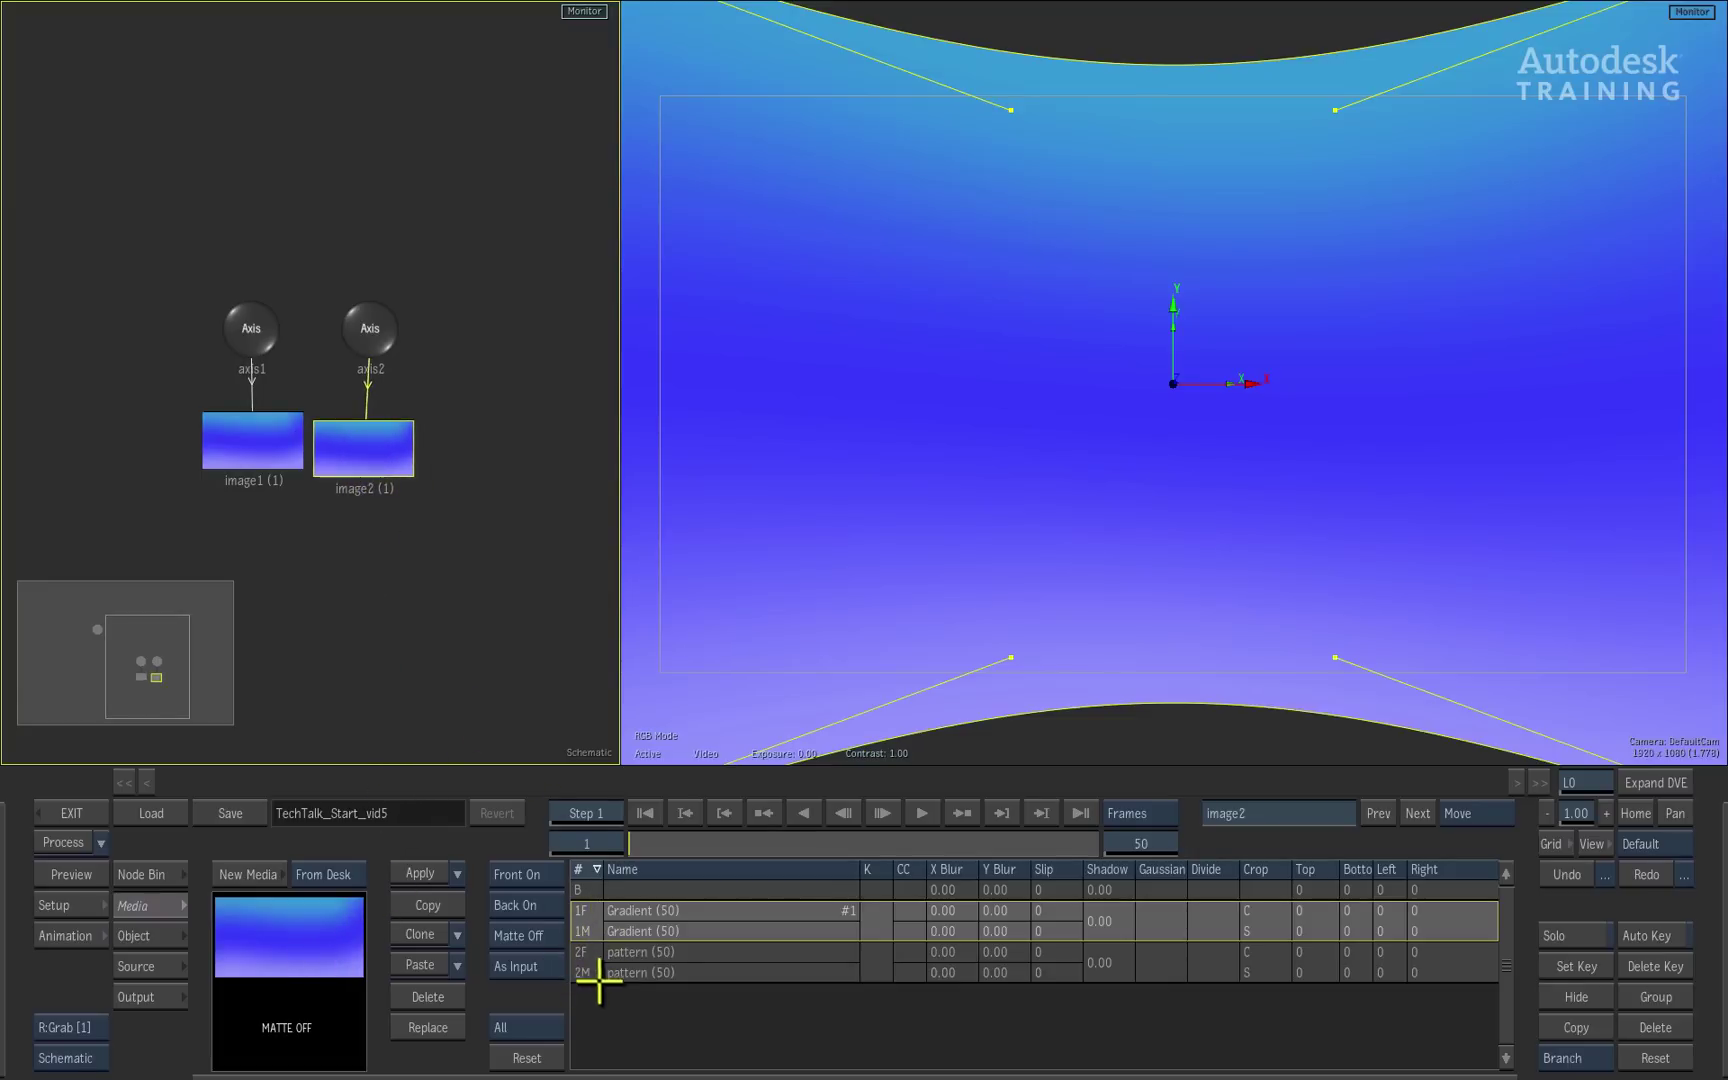
click(590, 955)
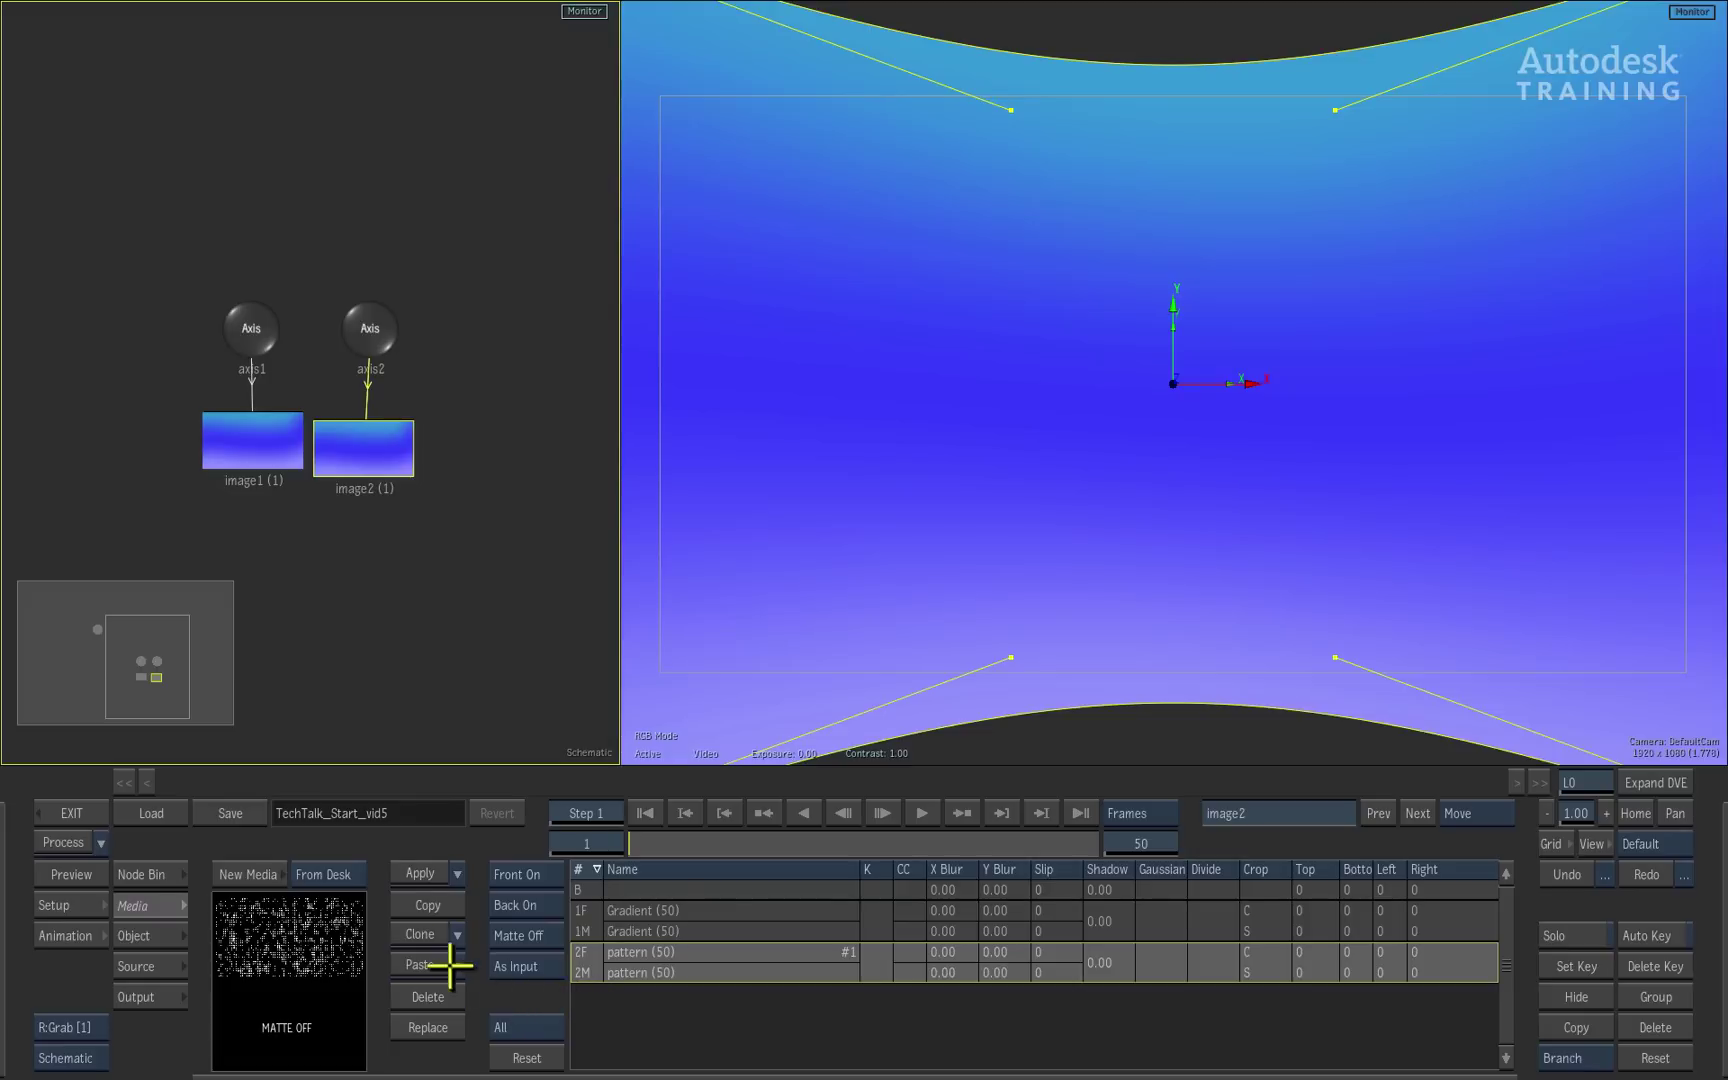
click(418, 872)
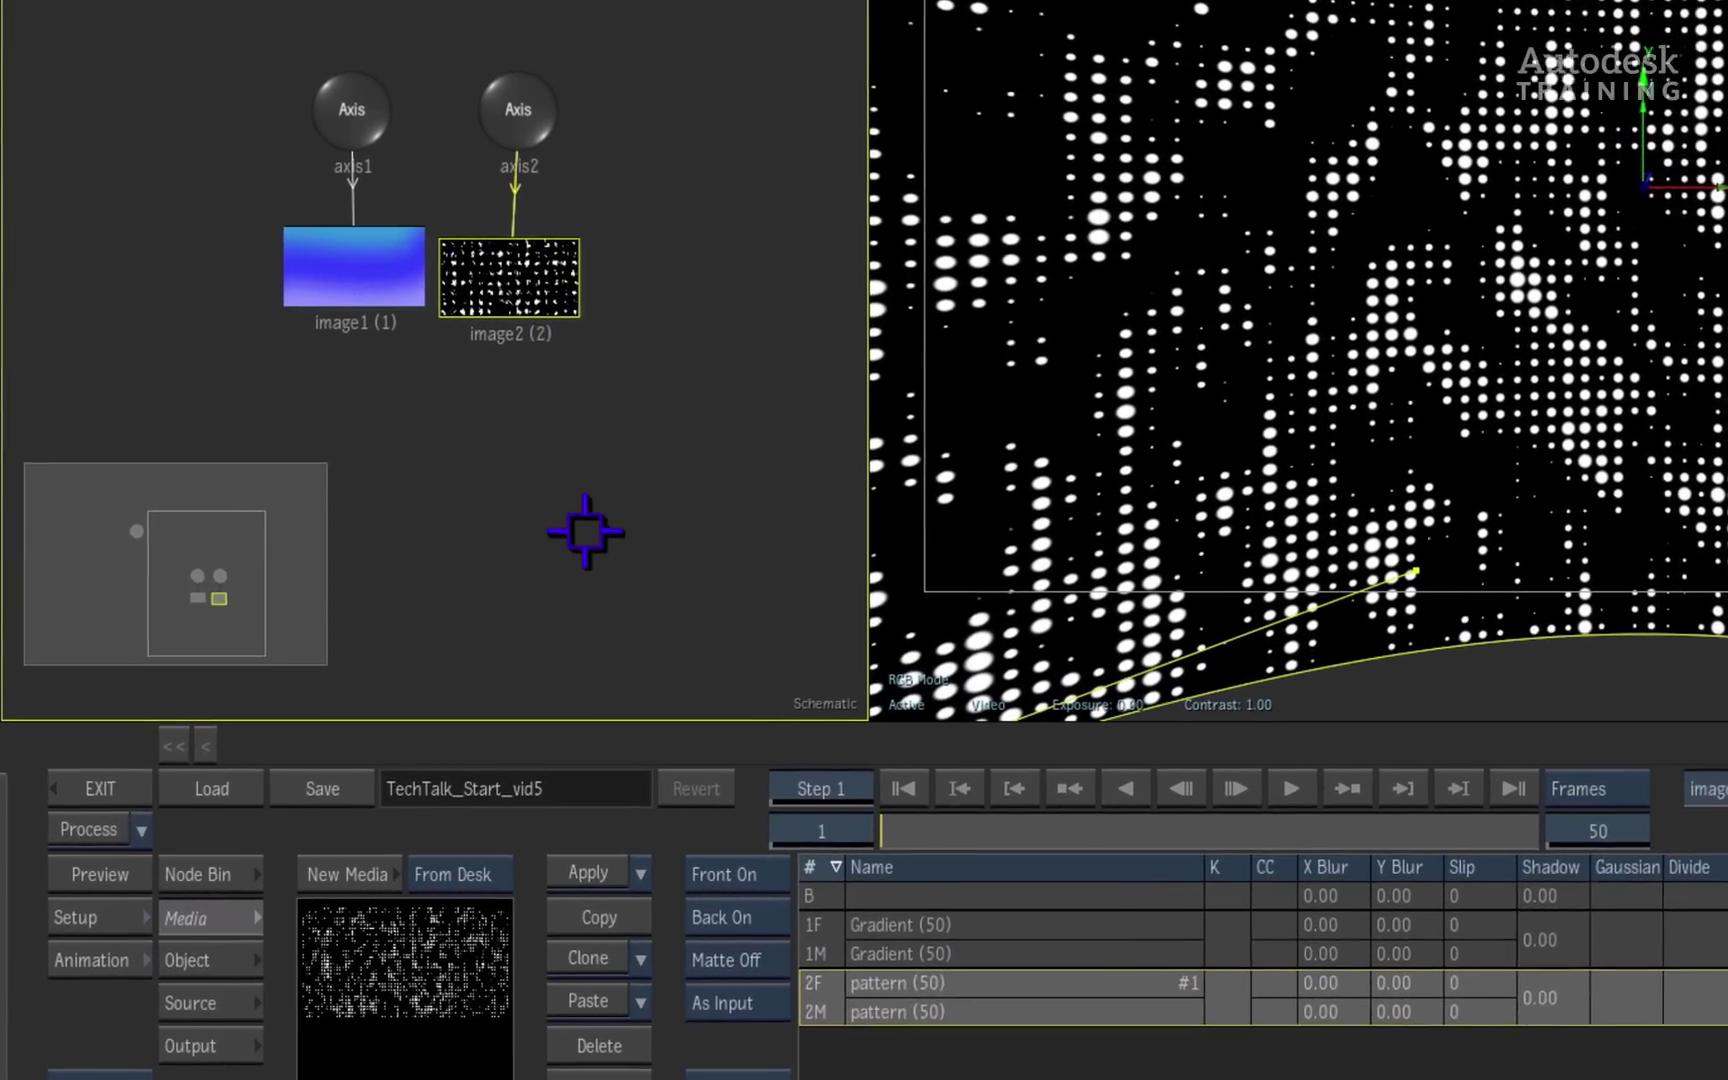
- Show image2's surface settings under axis2 and keep the blend type on Flame after trying Photoshop
click(215, 952)
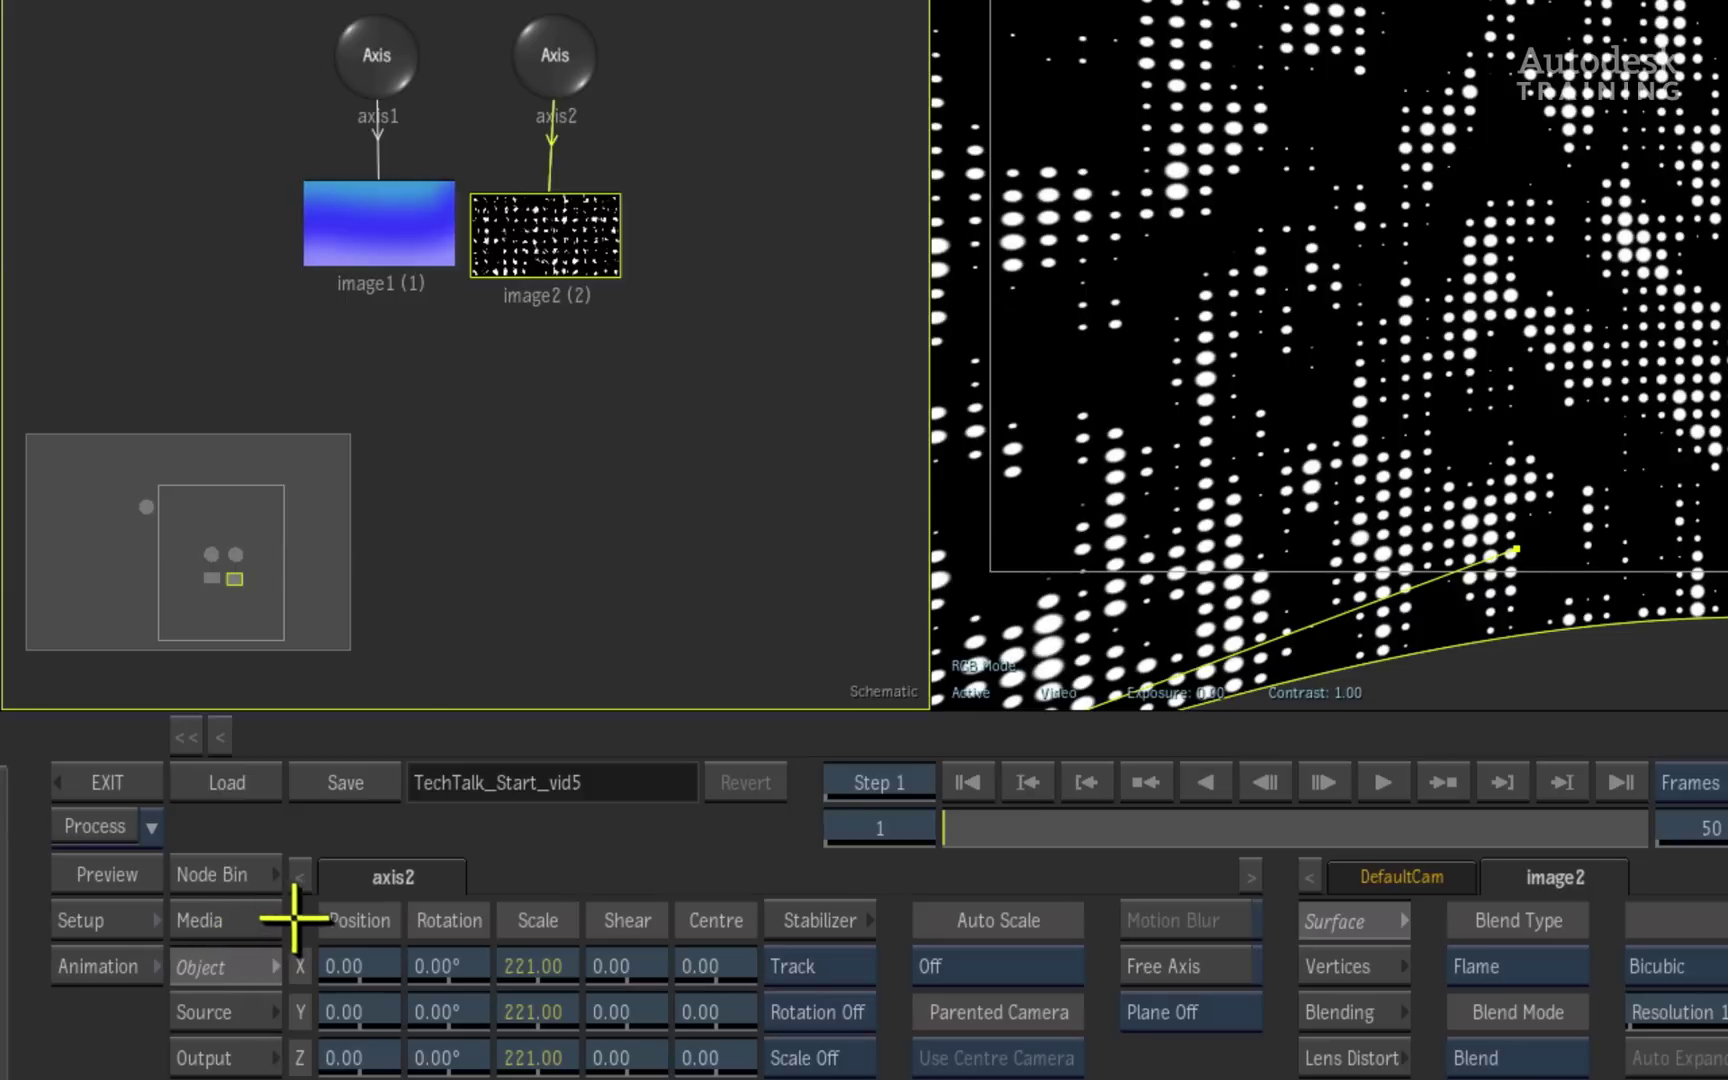
drag(562, 238, 577, 245)
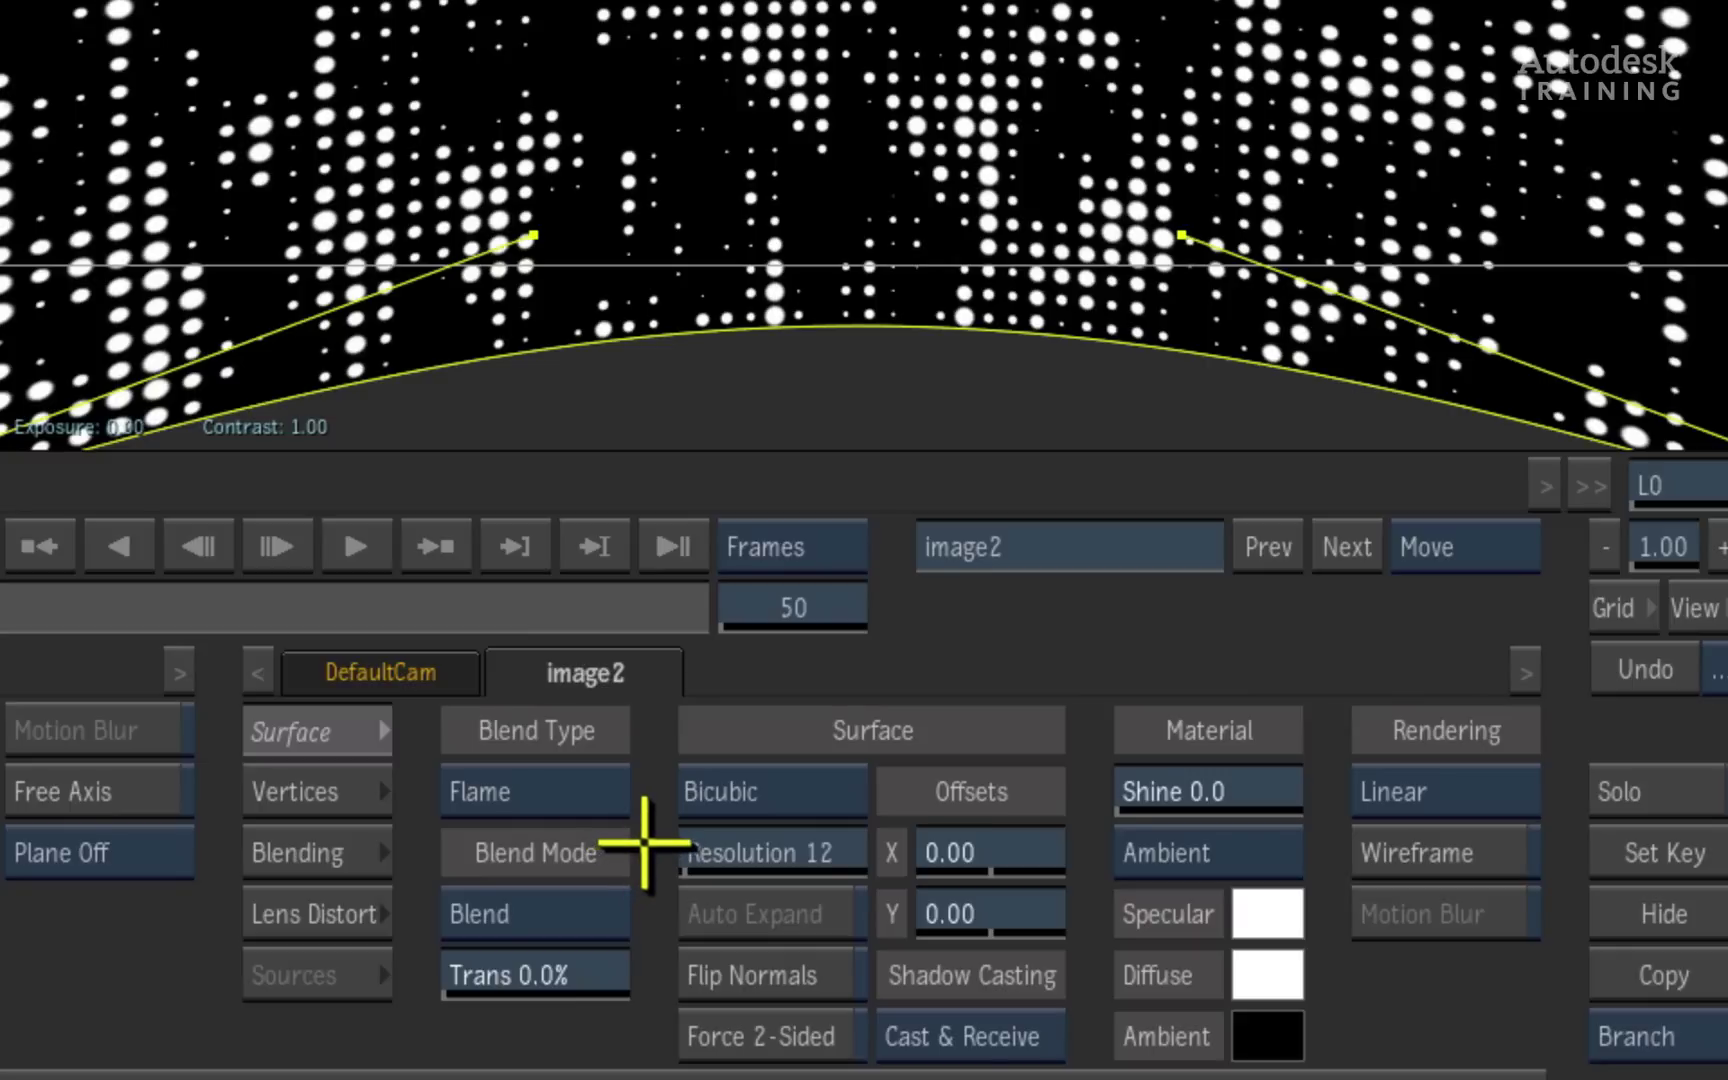
click(600, 797)
click(605, 748)
click(605, 900)
click(607, 908)
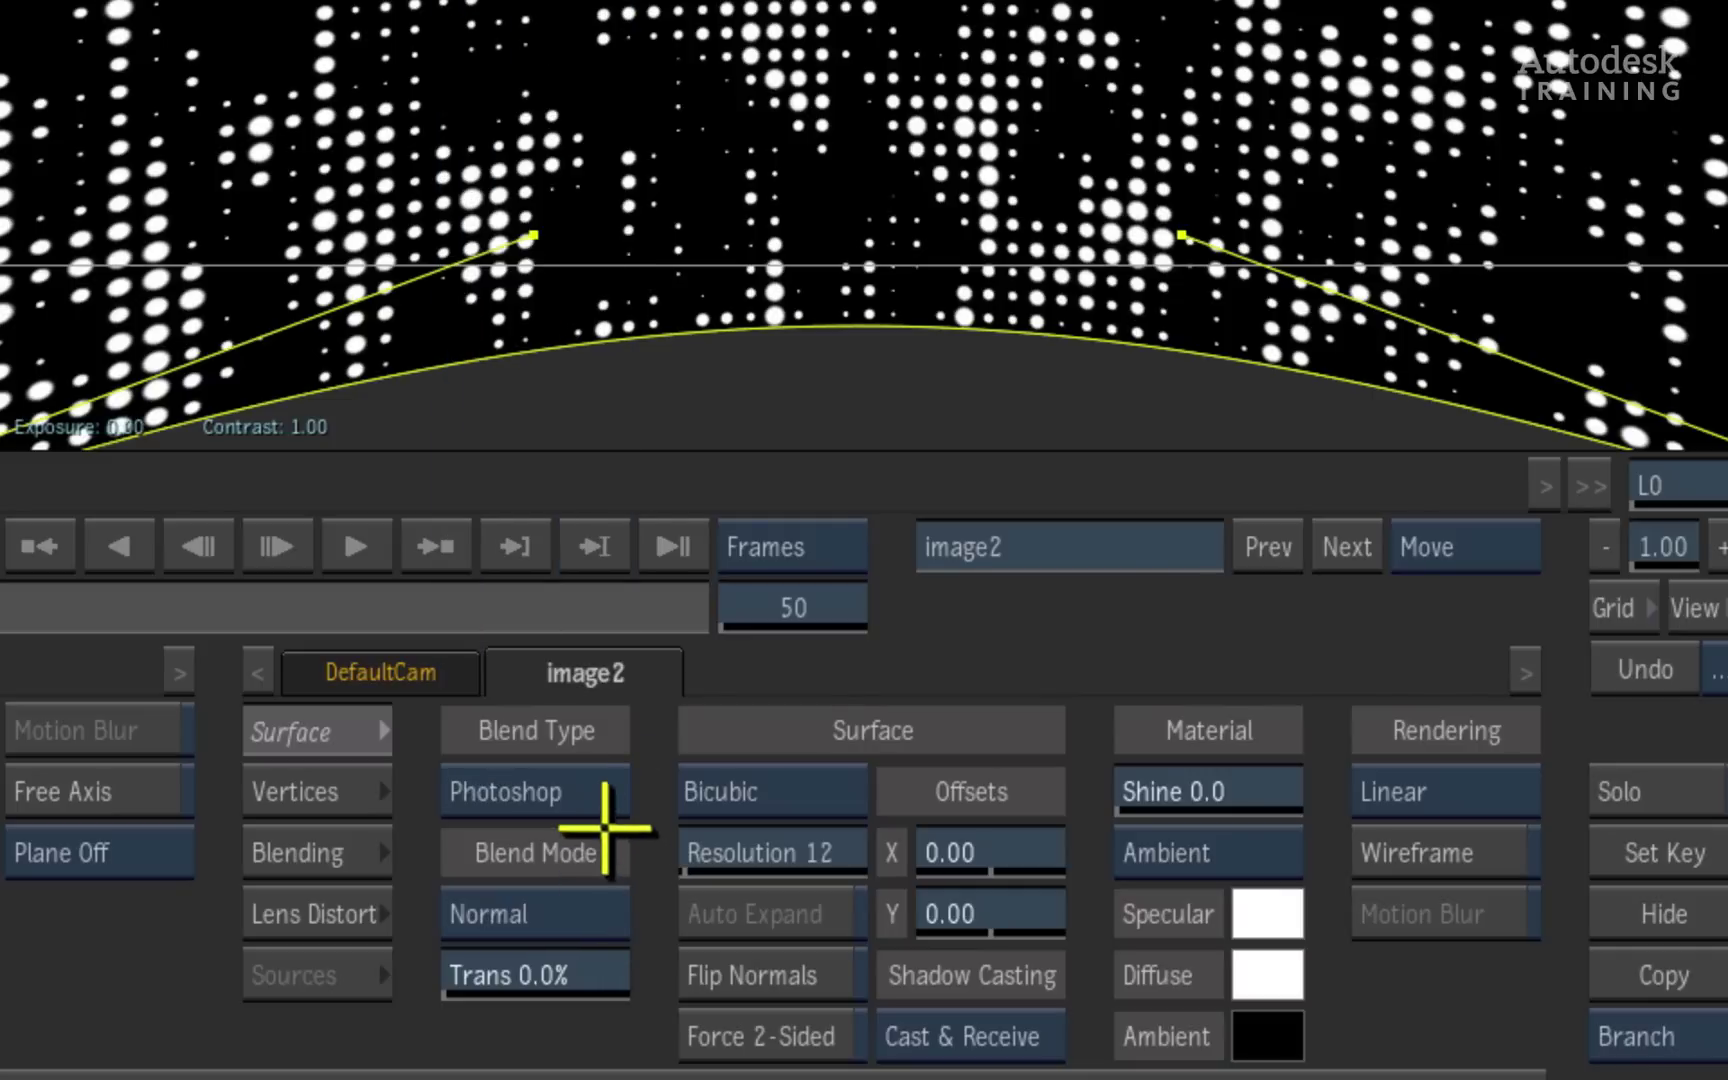
click(607, 793)
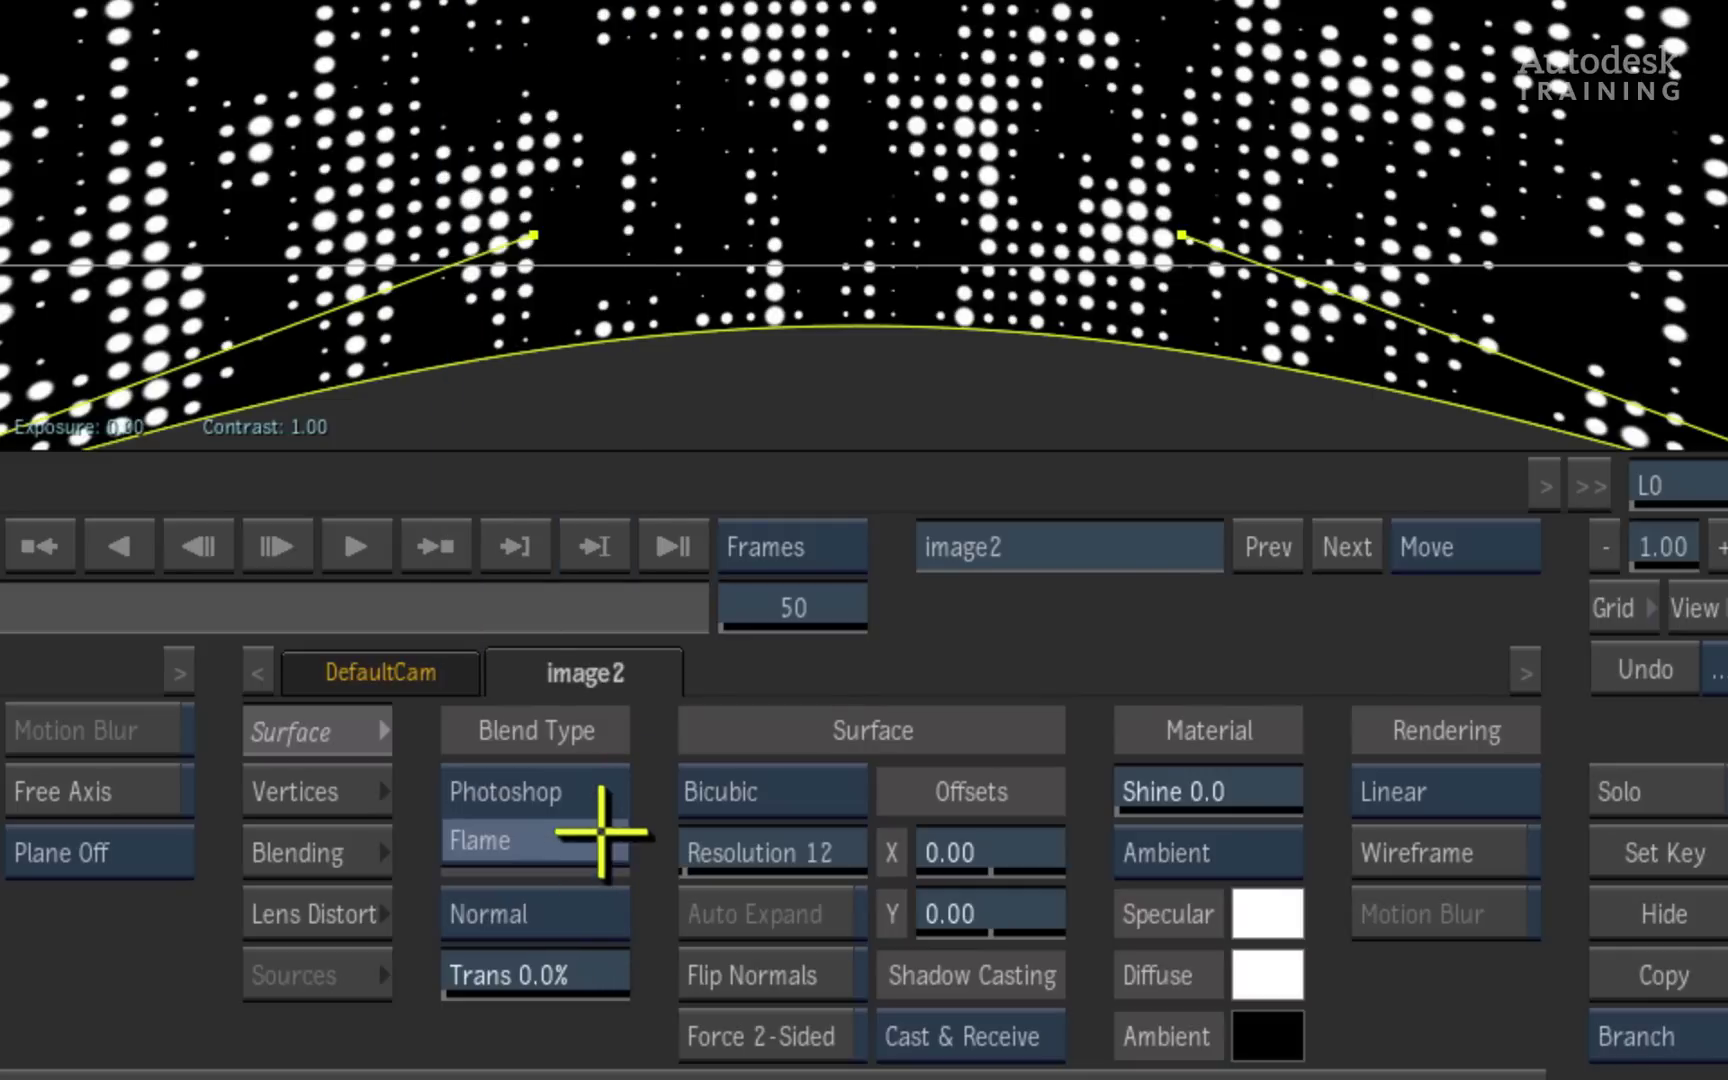
click(603, 836)
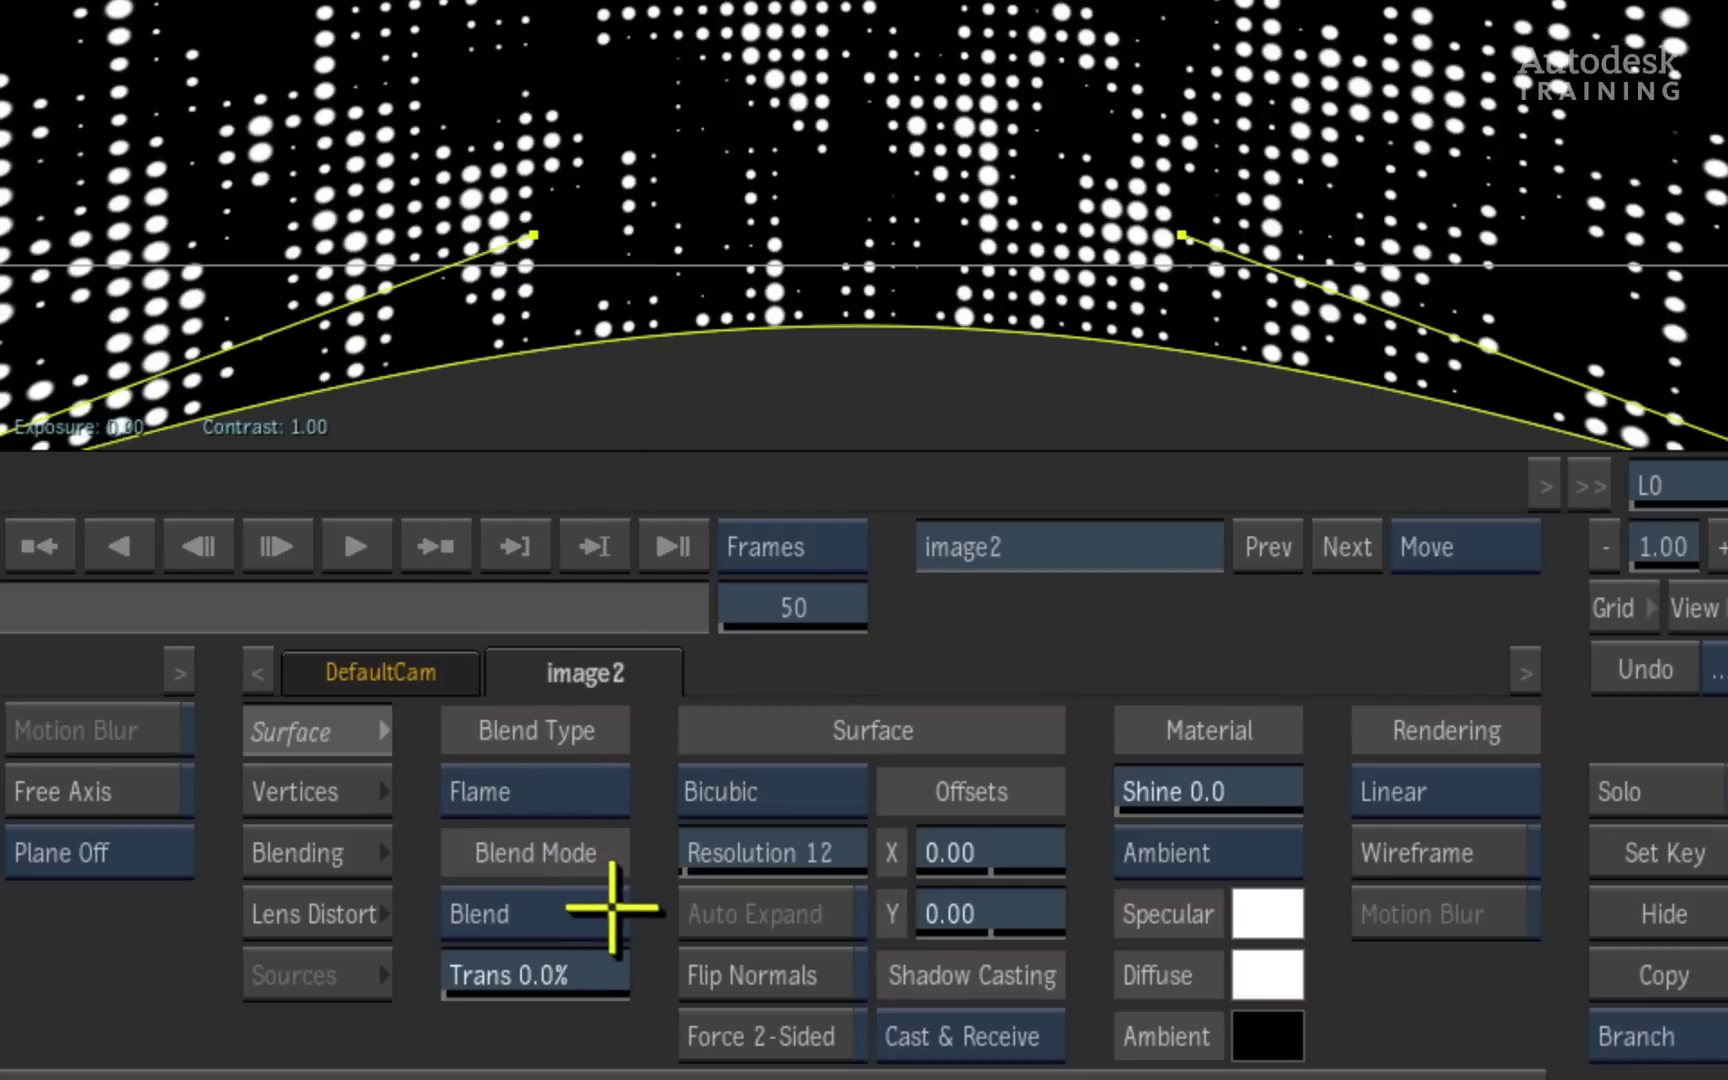
- Set the blend mode to Subtract and transparency to 78% for faint dots
click(611, 908)
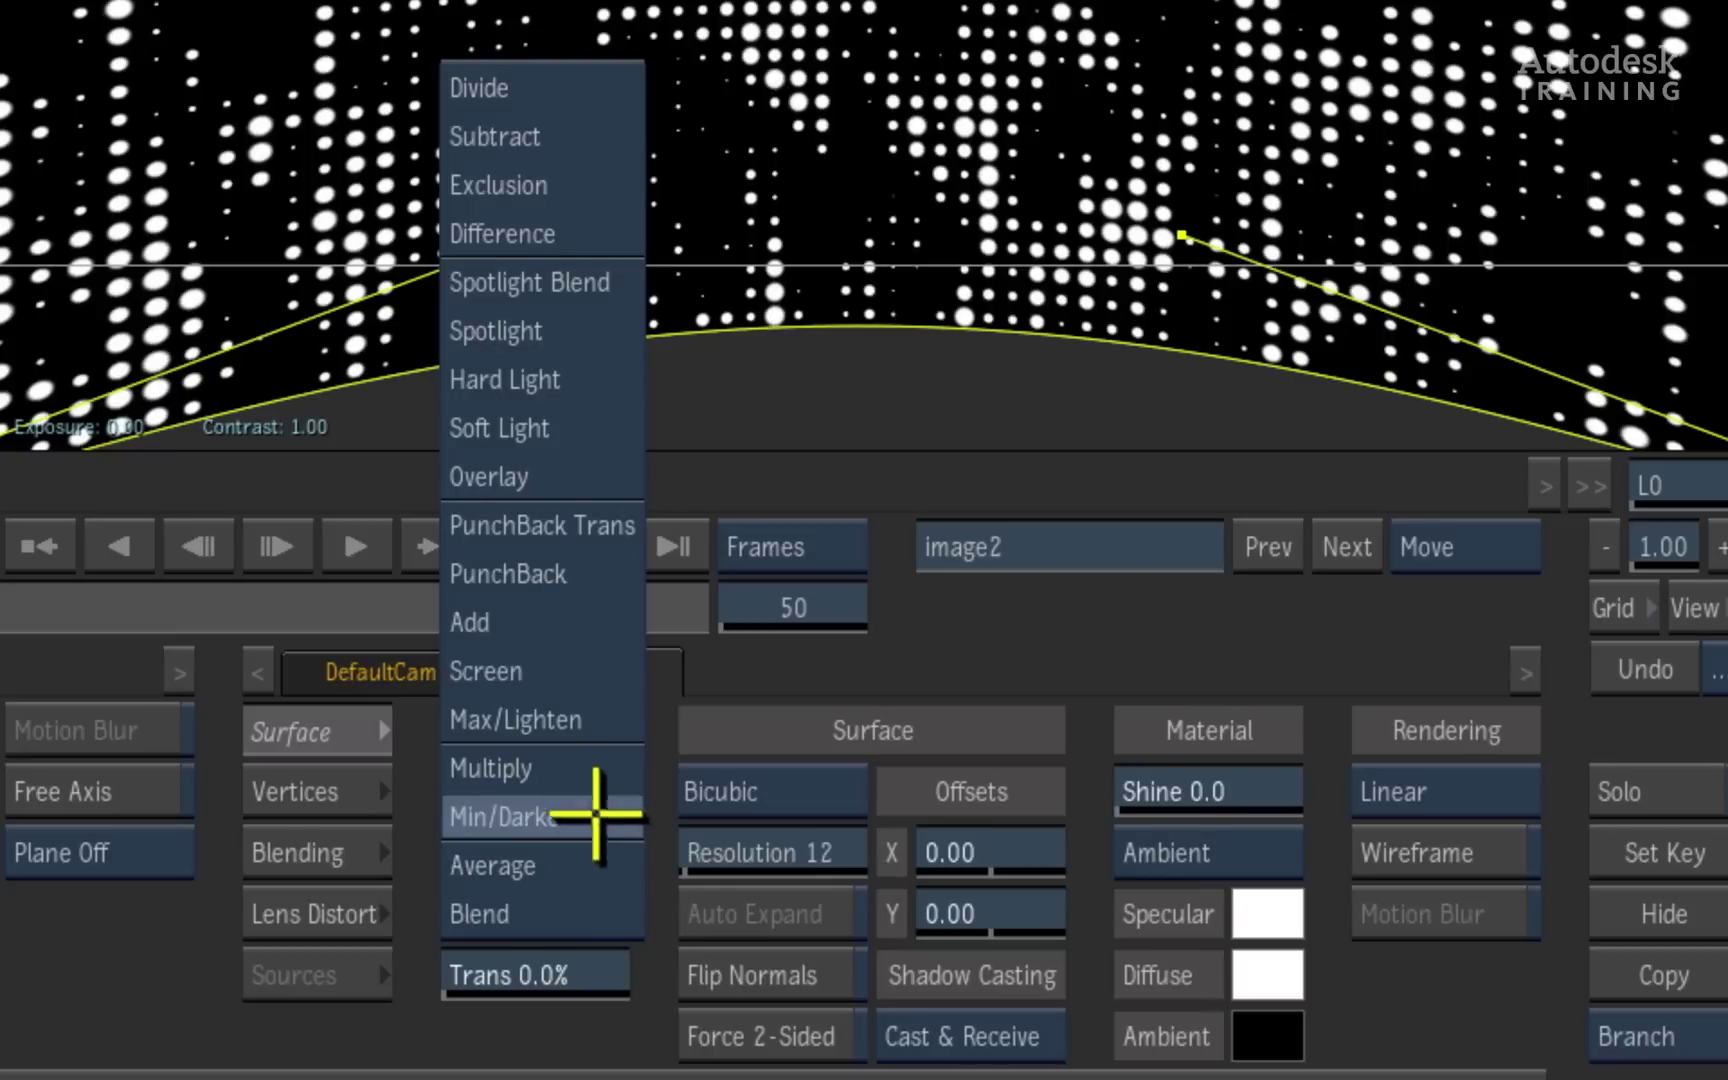
click(590, 137)
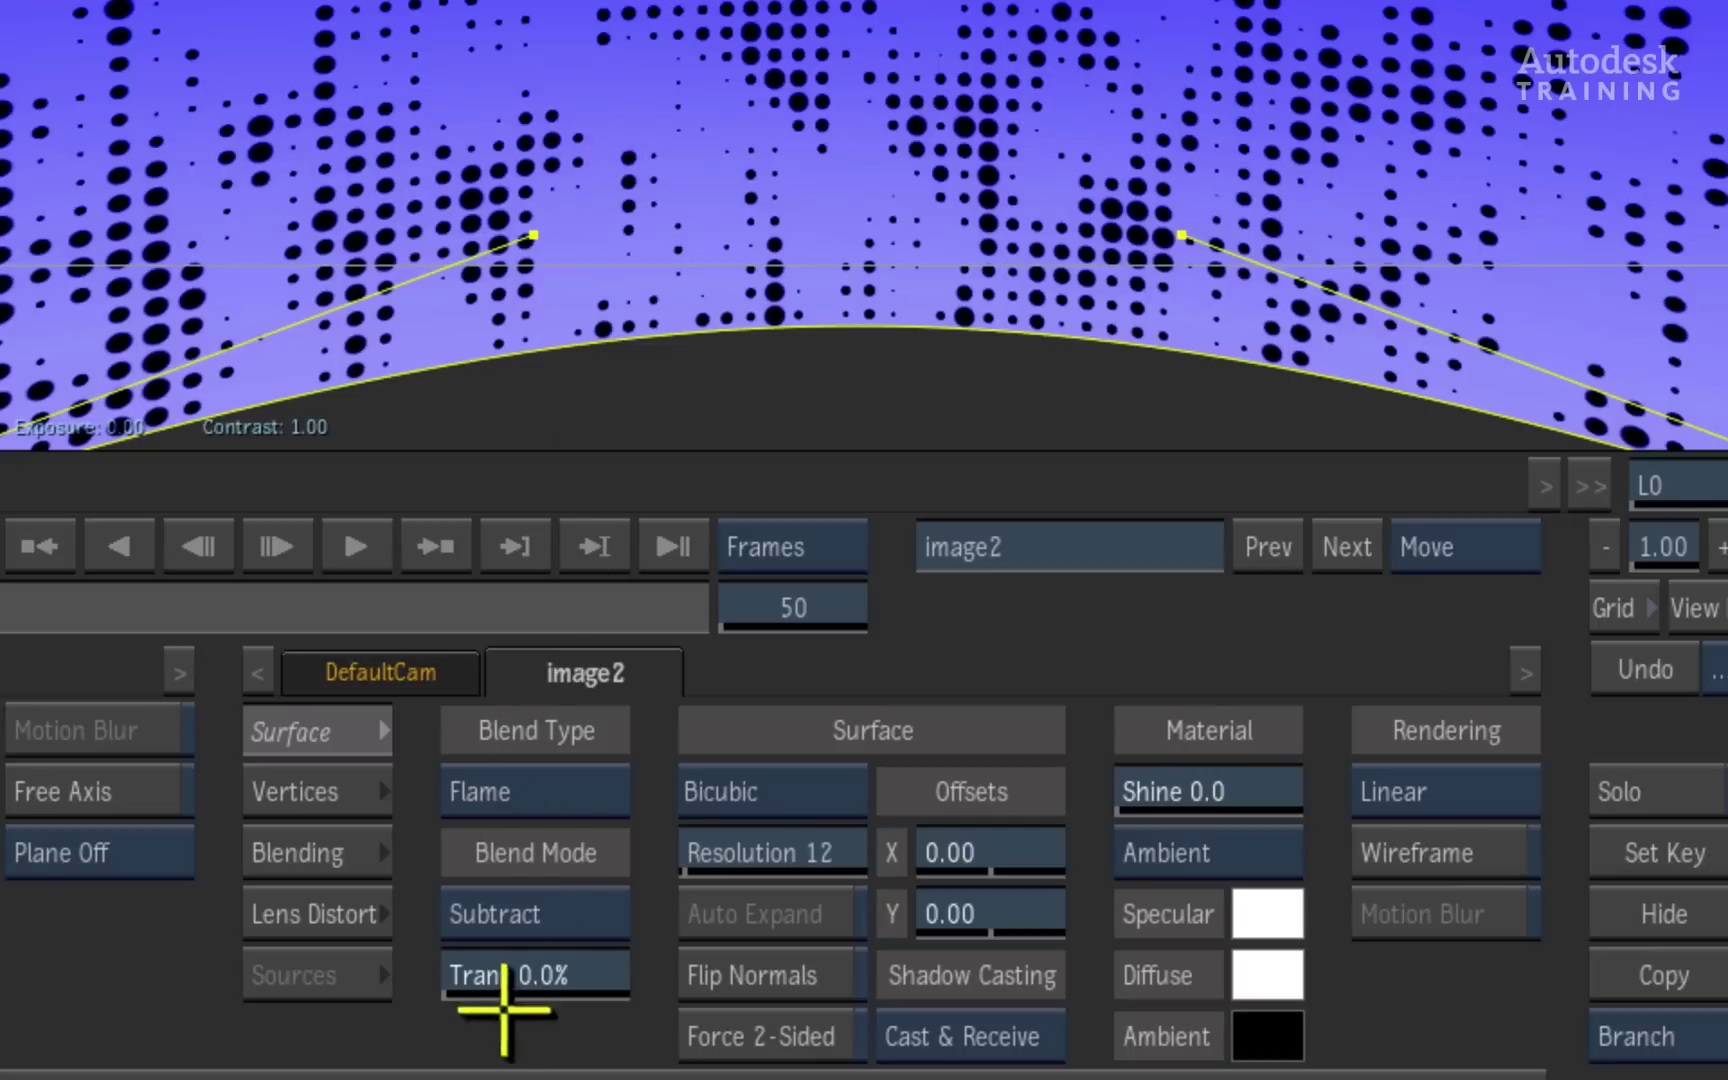
drag(529, 967, 667, 945)
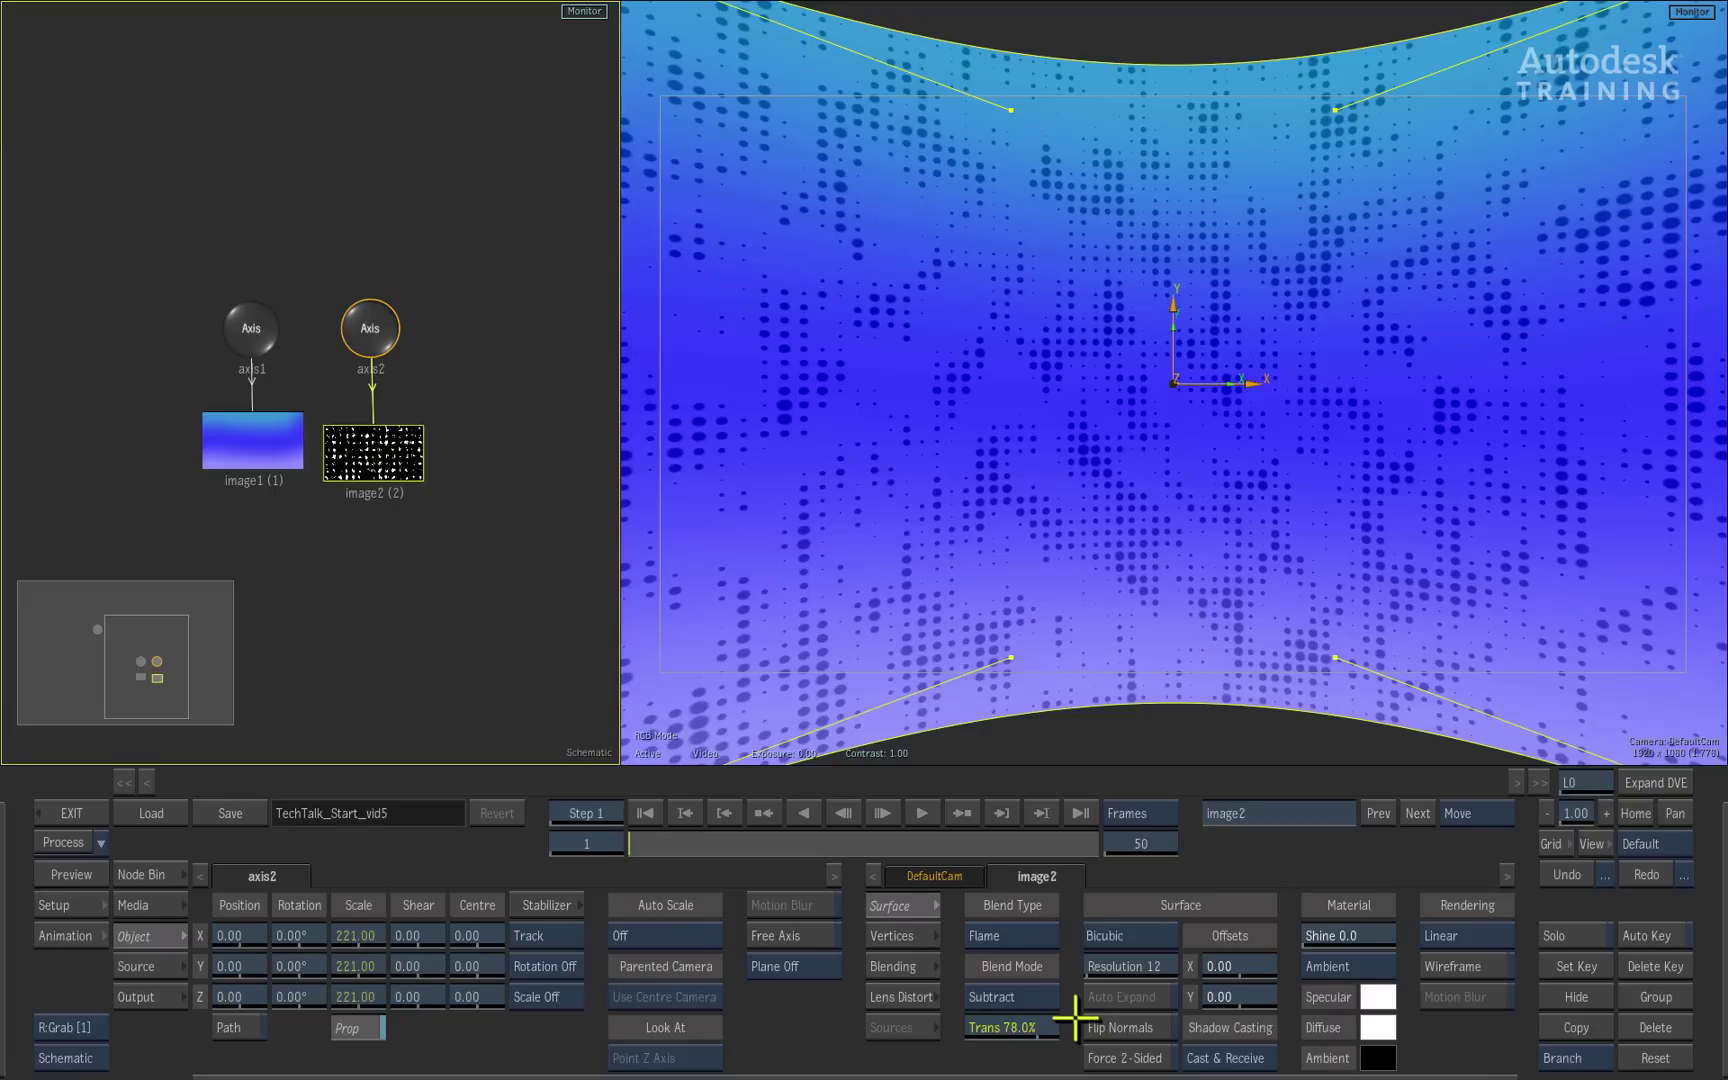